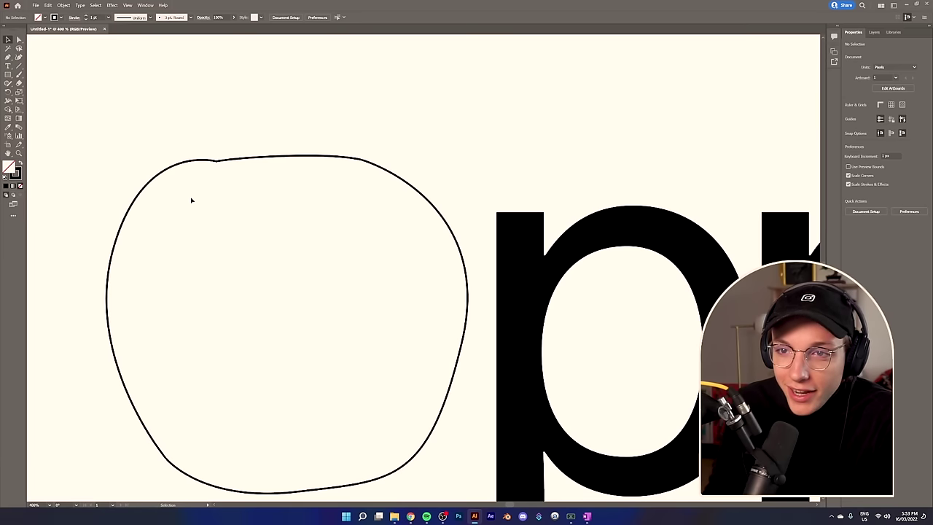
- Scale the apple outline to the height of the lowercase letters and narrow it, to about 164 by 153 px
{"action": "scroll", "coordinate": [201, 188], "scroll_direction": "up", "scroll_amount": 10}
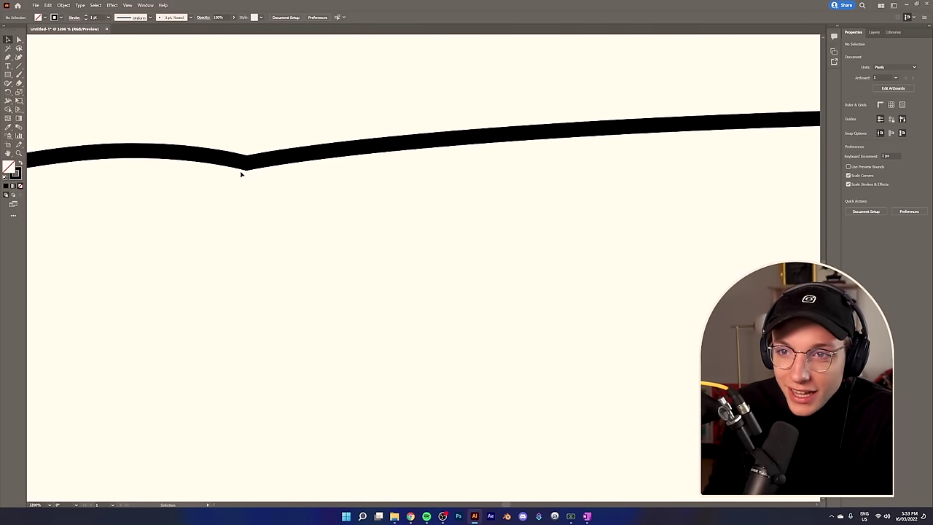
{"action": "scroll", "coordinate": [296, 175], "scroll_direction": "down", "scroll_amount": 13}
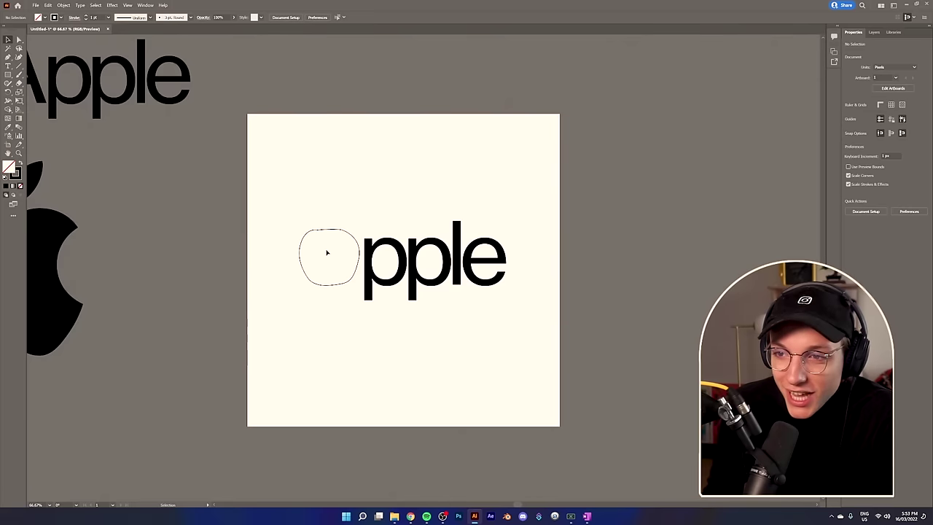
{"action": "scroll", "coordinate": [381, 268], "scroll_direction": "up", "scroll_amount": 1}
{"action": "scroll", "coordinate": [521, 267], "scroll_direction": "down", "scroll_amount": 3}
{"action": "scroll", "coordinate": [554, 261], "scroll_direction": "up", "scroll_amount": 3}
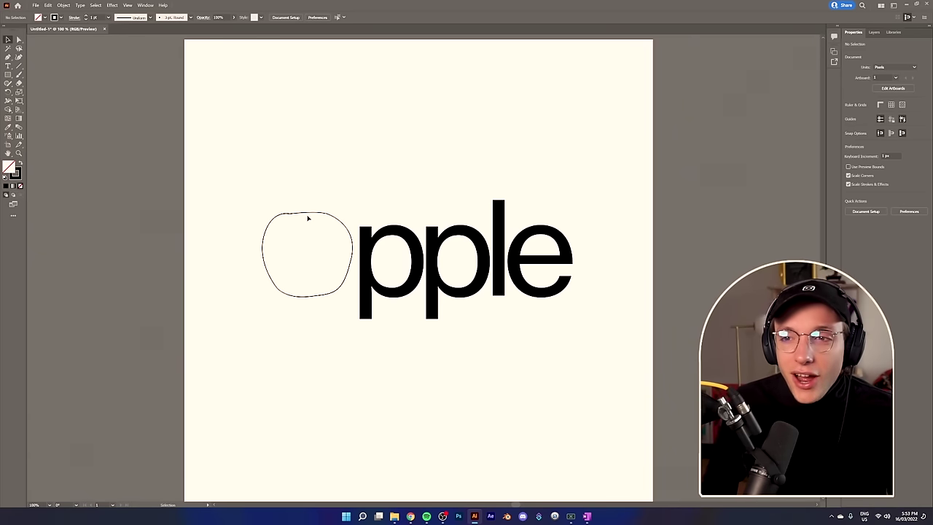
{"action": "left_click", "coordinate": [308, 213]}
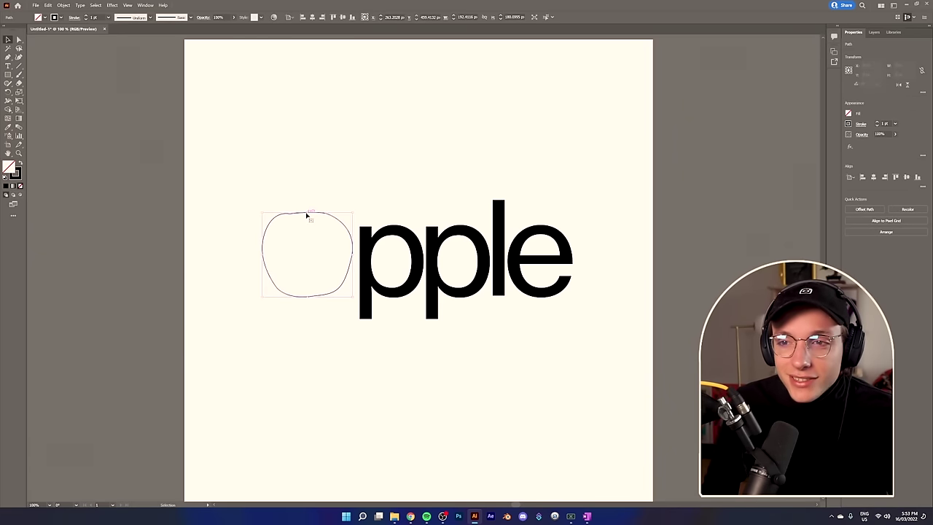
{"action": "mouse_move", "coordinate": [308, 212]}
{"action": "left_mouse_down"}
{"action": "mouse_move", "coordinate": [306, 195]}
{"action": "mouse_move", "coordinate": [308, 225]}
{"action": "left_mouse_up"}
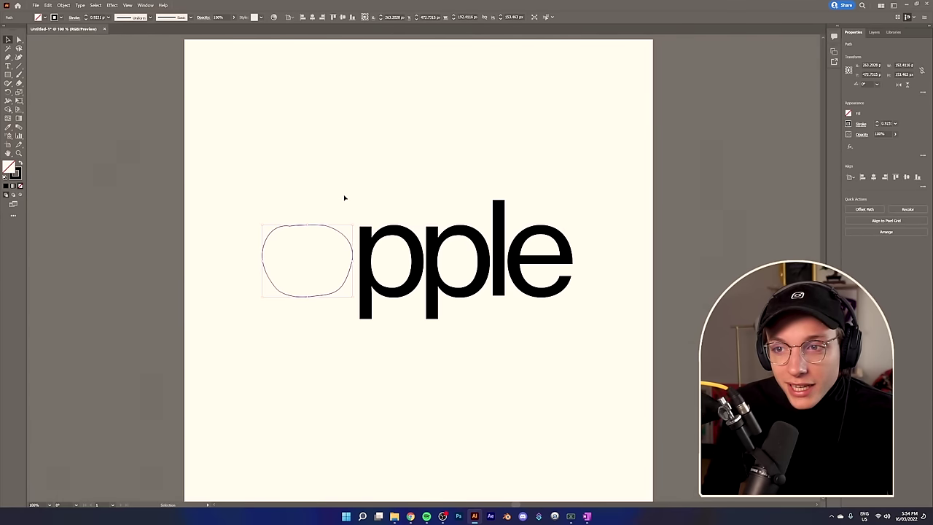
{"action": "left_click", "coordinate": [308, 233]}
{"action": "left_click", "coordinate": [257, 250]}
{"action": "left_click_drag", "start_coordinate": [263, 264], "coordinate": [275, 264]}
{"action": "left_click", "coordinate": [643, 283]}
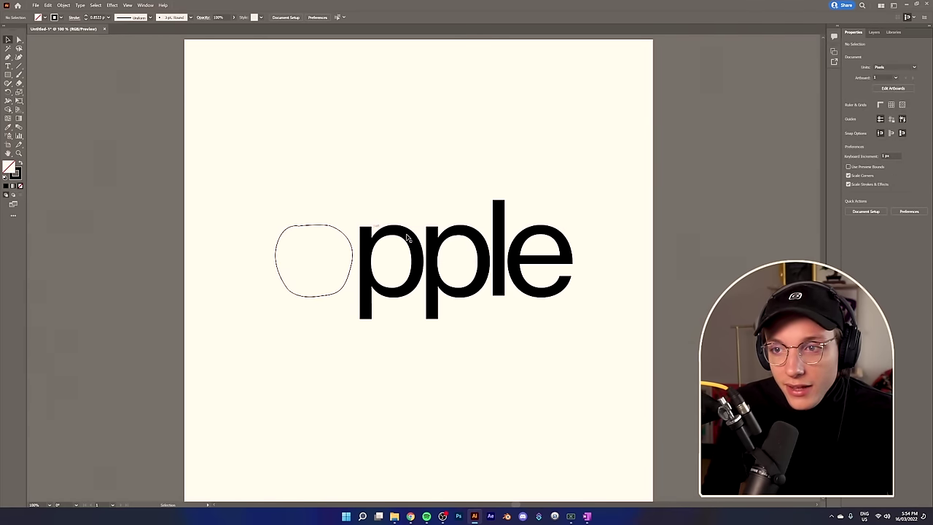
{"action": "double_click", "coordinate": [333, 228]}
{"action": "left_click", "coordinate": [256, 127]}
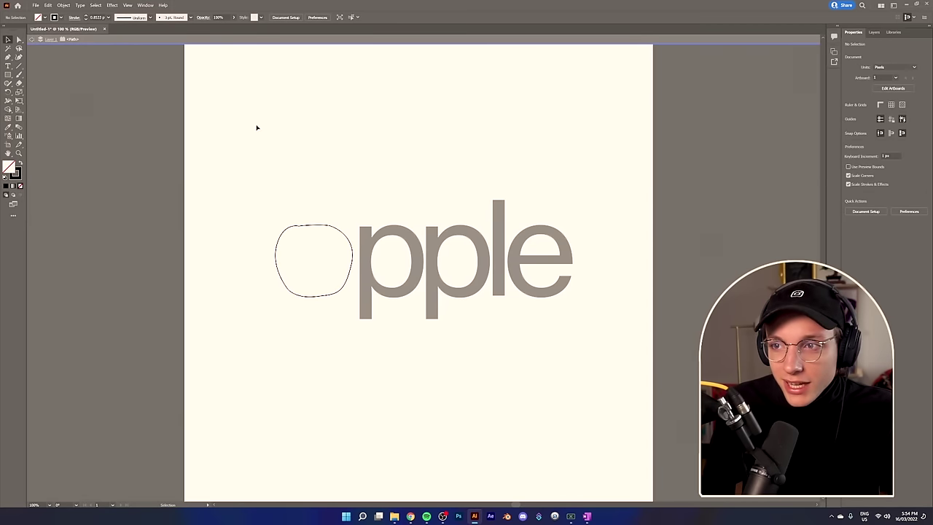
{"action": "left_click", "coordinate": [32, 40]}
{"action": "left_click", "coordinate": [31, 41]}
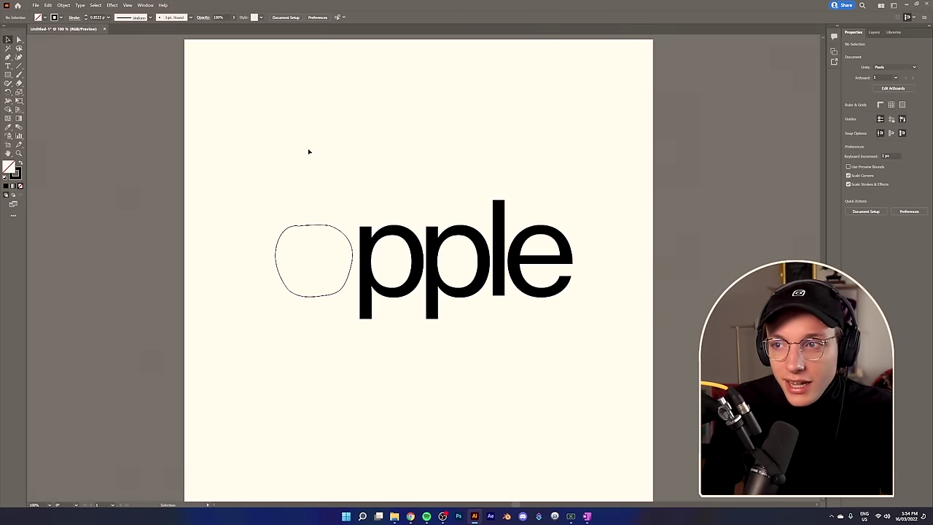
- Move the apple outline slightly closer to the first p of the wordmark
{"action": "left_click_drag", "start_coordinate": [333, 228], "coordinate": [334, 229]}
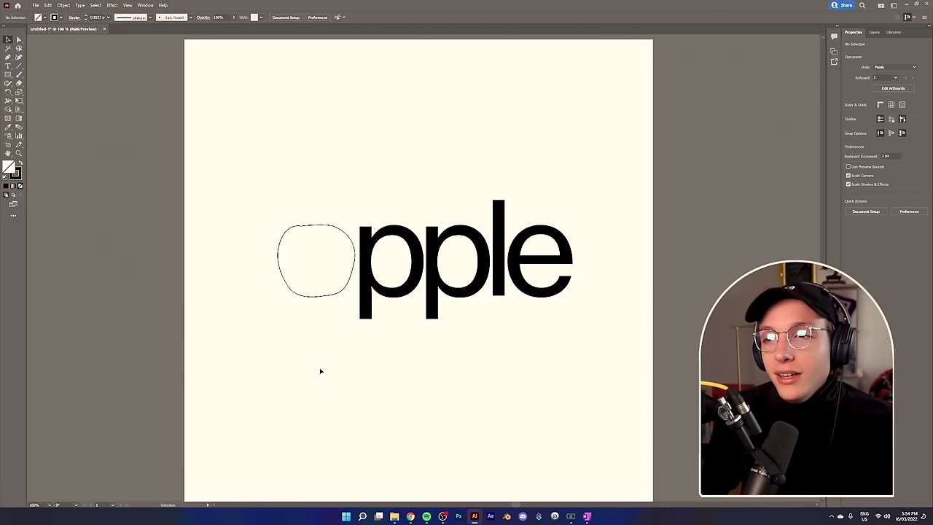
{"action": "scroll", "coordinate": [537, 385], "scroll_direction": "up", "scroll_amount": 1}
{"action": "scroll", "coordinate": [539, 383], "scroll_direction": "down", "scroll_amount": 1}
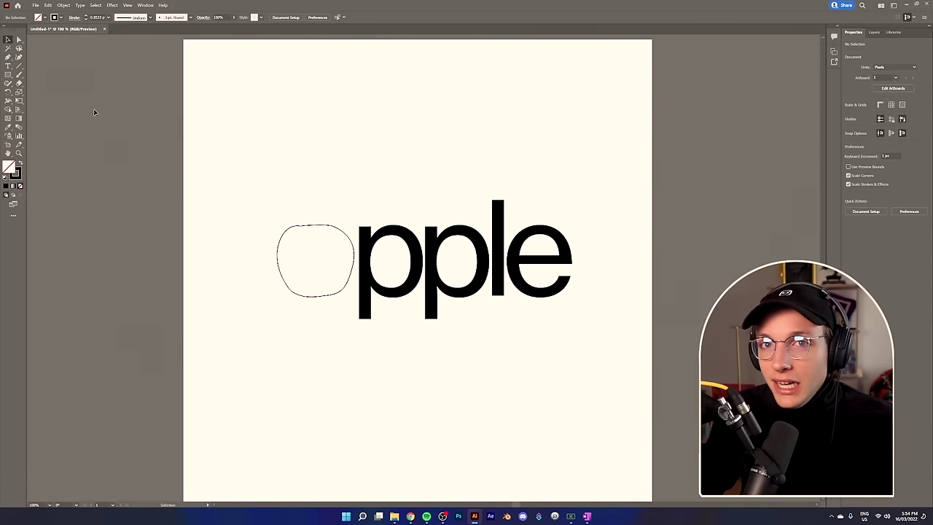
- Draw a closed curved leaf about 30 by 26 px with the Pen tool, branching from the right edge of the l
{"action": "left_click", "coordinate": [9, 57]}
{"action": "scroll", "coordinate": [552, 210], "scroll_direction": "up", "scroll_amount": 5}
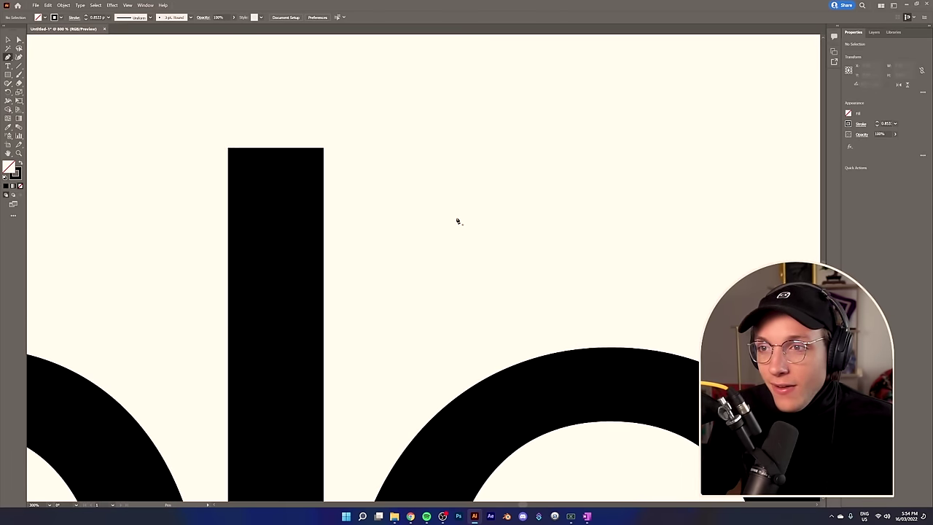
{"action": "left_click", "coordinate": [323, 263]}
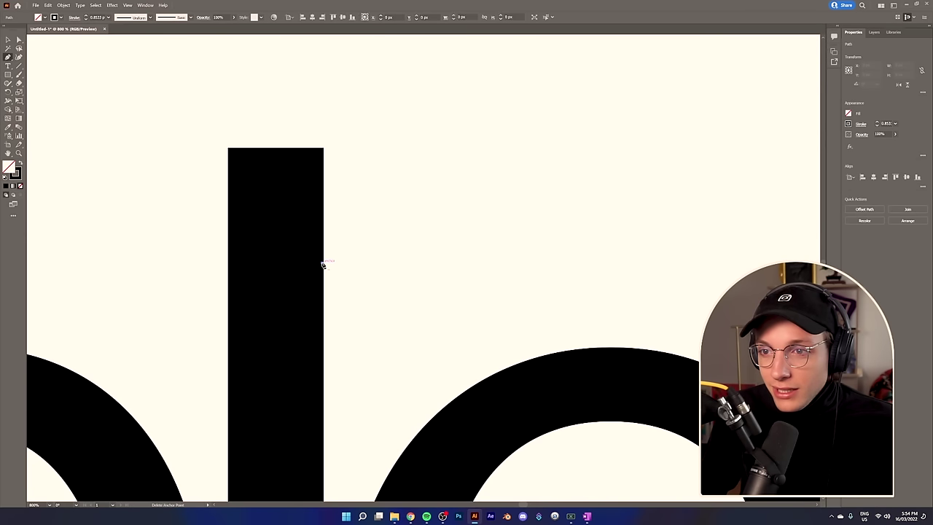
{"action": "left_click_drag", "start_coordinate": [411, 166], "coordinate": [497, 153]}
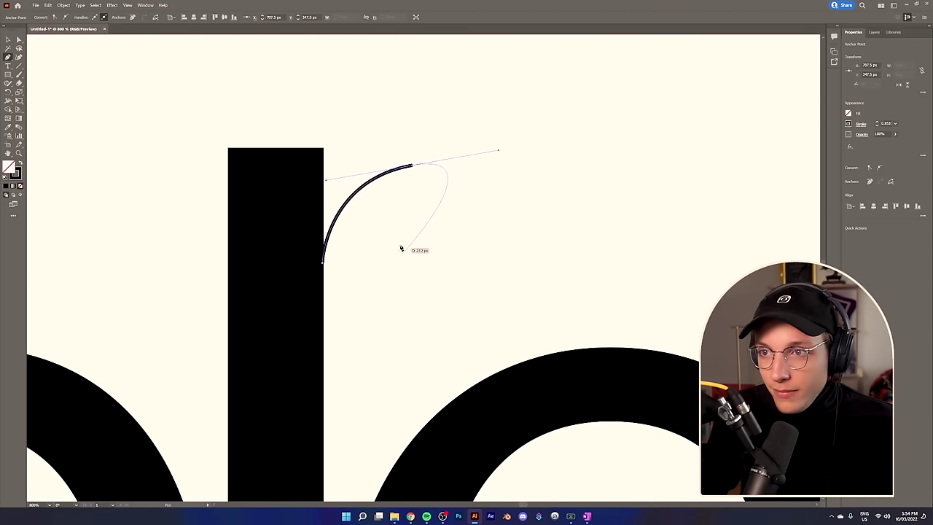
{"action": "left_click", "coordinate": [323, 265]}
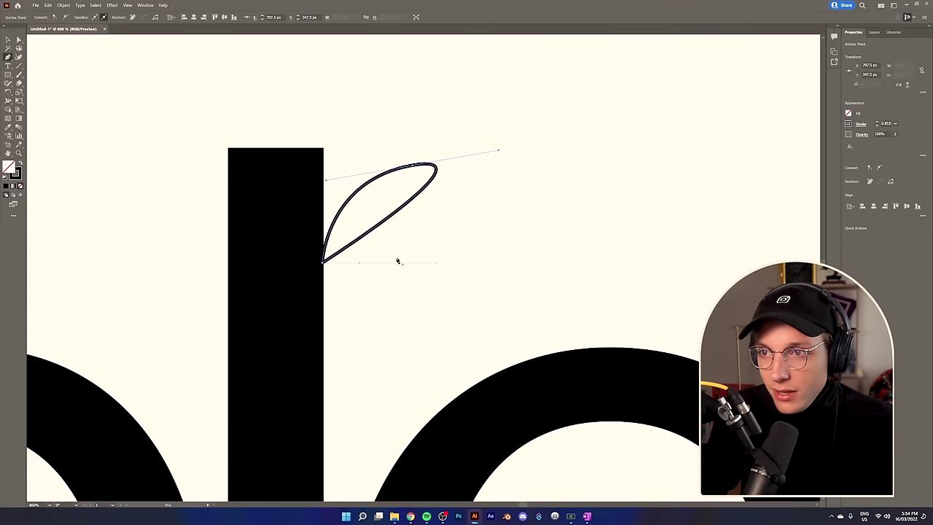
{"action": "scroll", "coordinate": [420, 238], "scroll_direction": "down", "scroll_amount": 8}
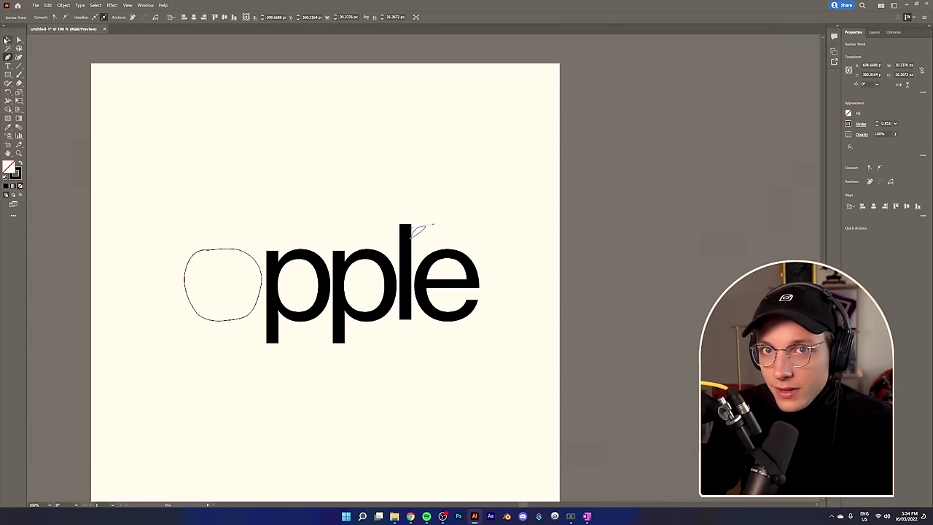
- Move the leaf slightly down along the right edge of the l and deselect it
{"action": "left_click", "coordinate": [8, 39]}
{"action": "scroll", "coordinate": [431, 247], "scroll_direction": "up", "scroll_amount": 2}
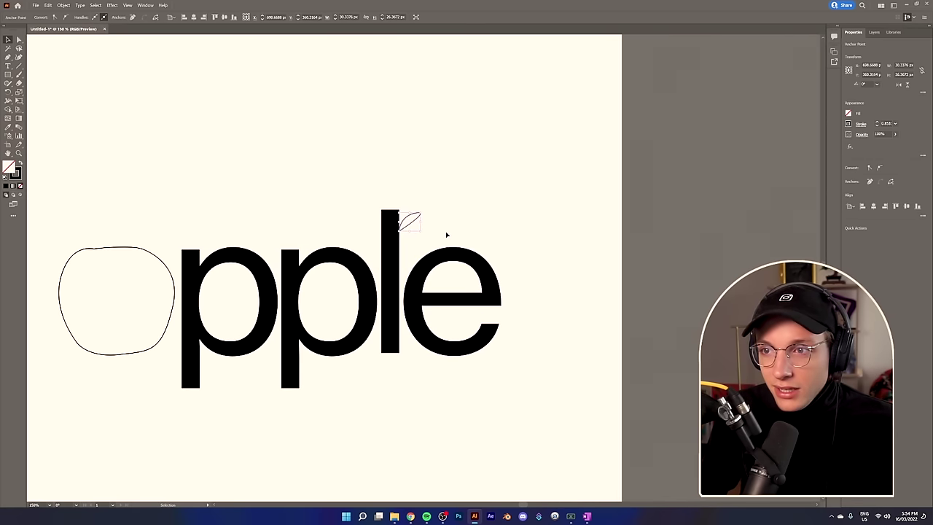
{"action": "left_click", "coordinate": [416, 232]}
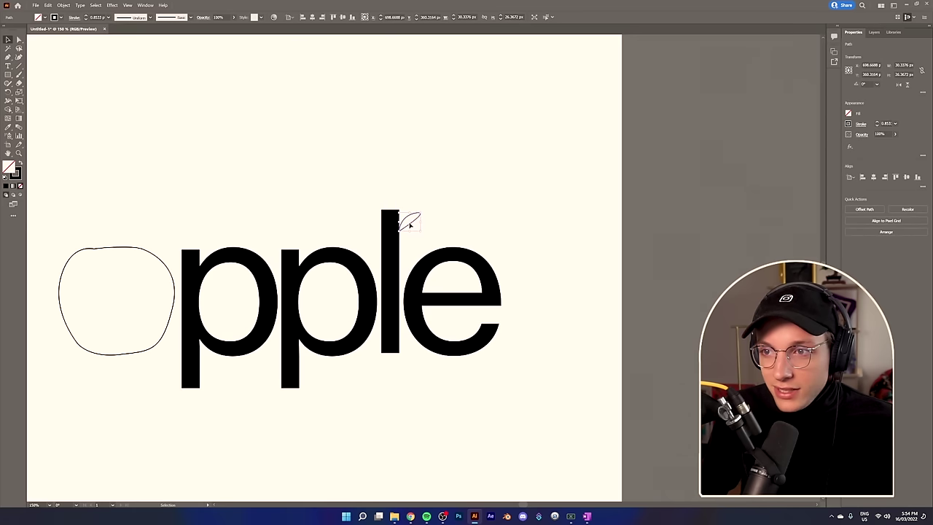
{"action": "left_click_drag", "start_coordinate": [405, 231], "coordinate": [403, 235]}
{"action": "left_click", "coordinate": [479, 208]}
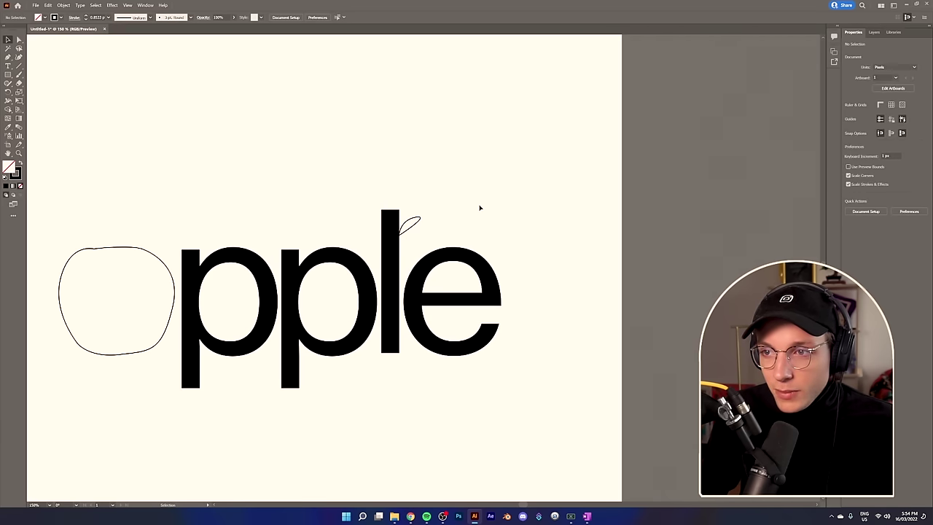
- Examine how the apple outline and the leaf fit with the letters of the wordmark
{"action": "scroll", "coordinate": [265, 290], "scroll_direction": "down", "scroll_amount": 2}
{"action": "scroll", "coordinate": [161, 313], "scroll_direction": "up", "scroll_amount": 1}
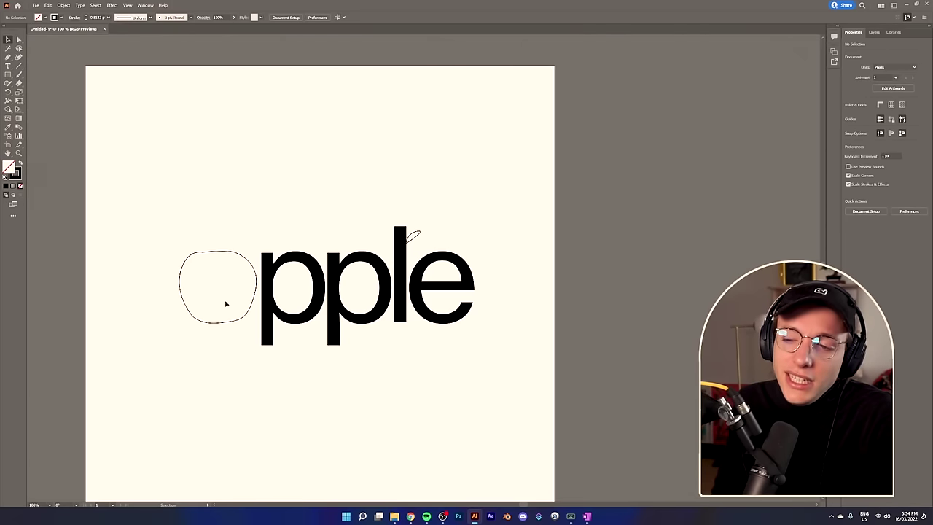
{"action": "scroll", "coordinate": [290, 365], "scroll_direction": "up", "scroll_amount": 1}
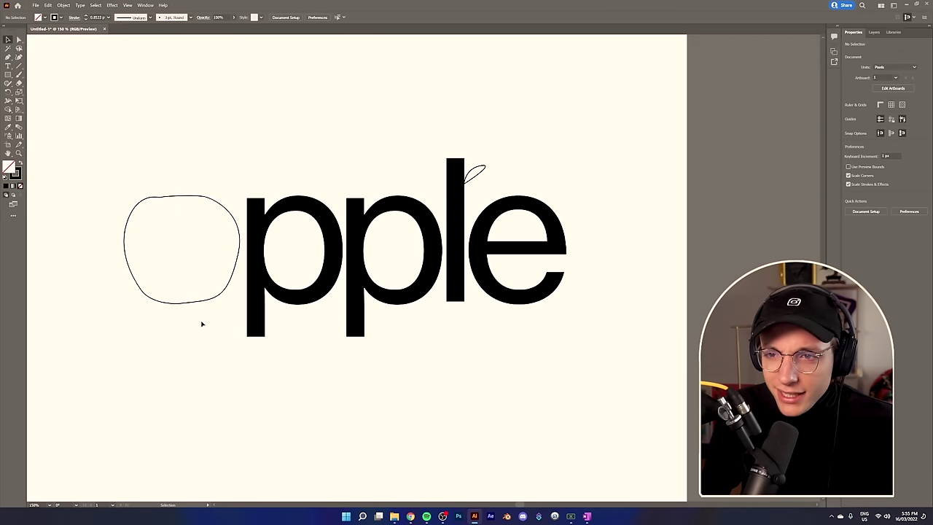
{"action": "key", "text": "ctrl+minus"}
{"action": "key", "text": "ctrl+minus"}
{"action": "scroll", "coordinate": [202, 320], "scroll_direction": "up", "scroll_amount": 2}
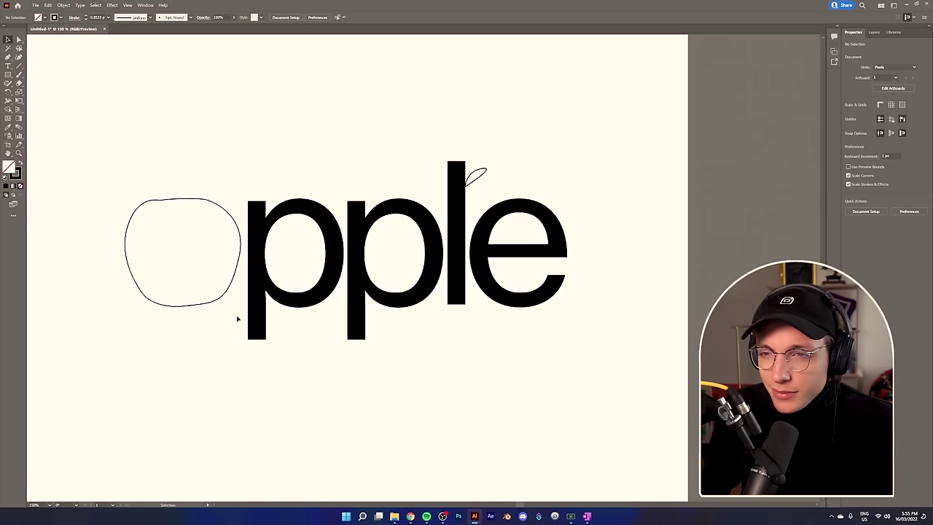
{"action": "scroll", "coordinate": [233, 408], "scroll_direction": "down", "scroll_amount": 3}
{"action": "scroll", "coordinate": [292, 371], "scroll_direction": "up", "scroll_amount": 3}
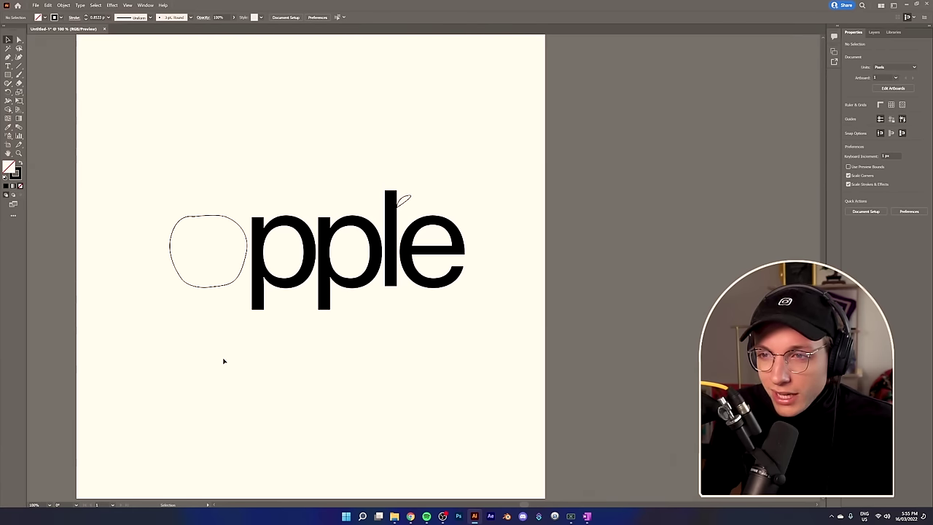
{"action": "scroll", "coordinate": [225, 358], "scroll_direction": "down", "scroll_amount": 1}
{"action": "scroll", "coordinate": [224, 357], "scroll_direction": "up", "scroll_amount": 1}
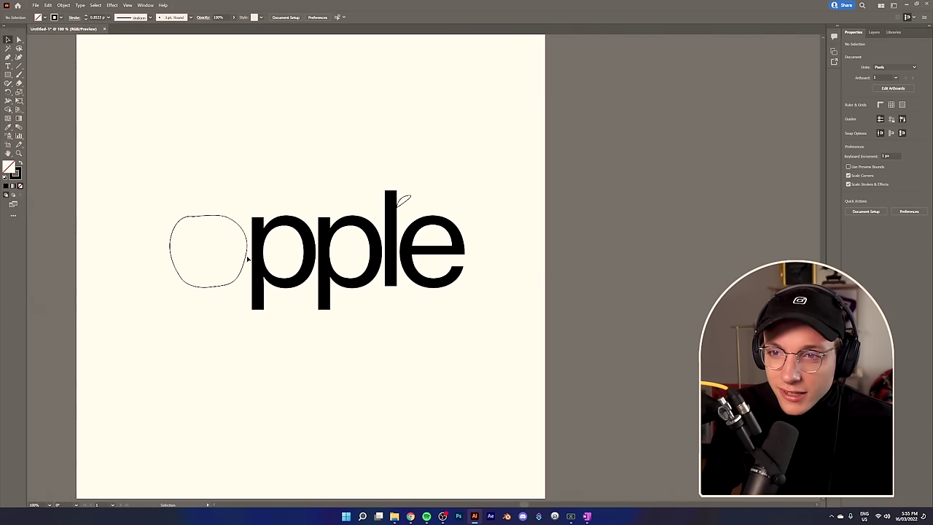
{"action": "scroll", "coordinate": [230, 292], "scroll_direction": "up", "scroll_amount": 1}
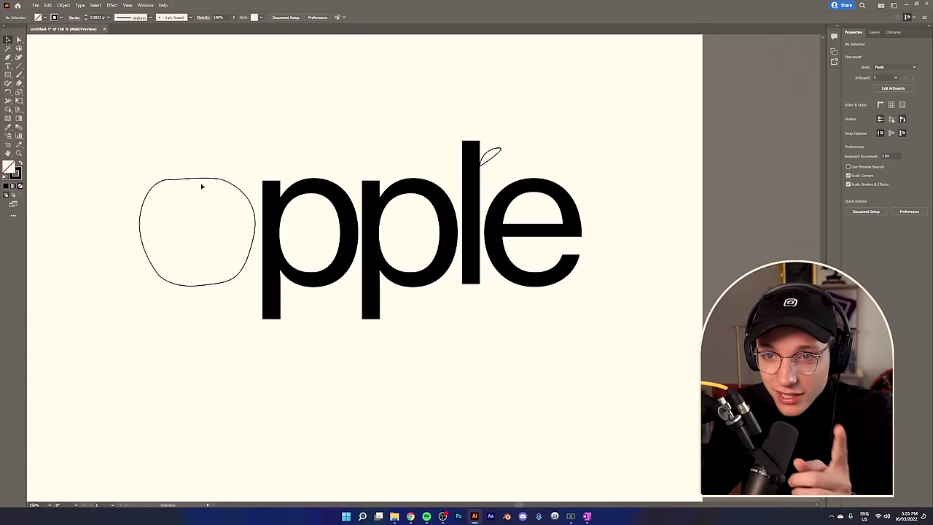
{"action": "scroll", "coordinate": [191, 255], "scroll_direction": "down", "scroll_amount": 1}
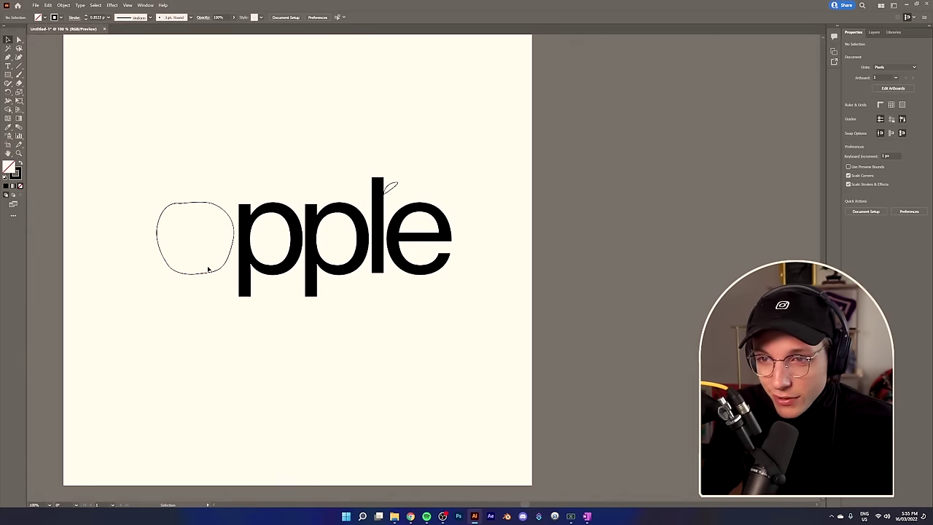
{"action": "scroll", "coordinate": [174, 295], "scroll_direction": "up", "scroll_amount": 1}
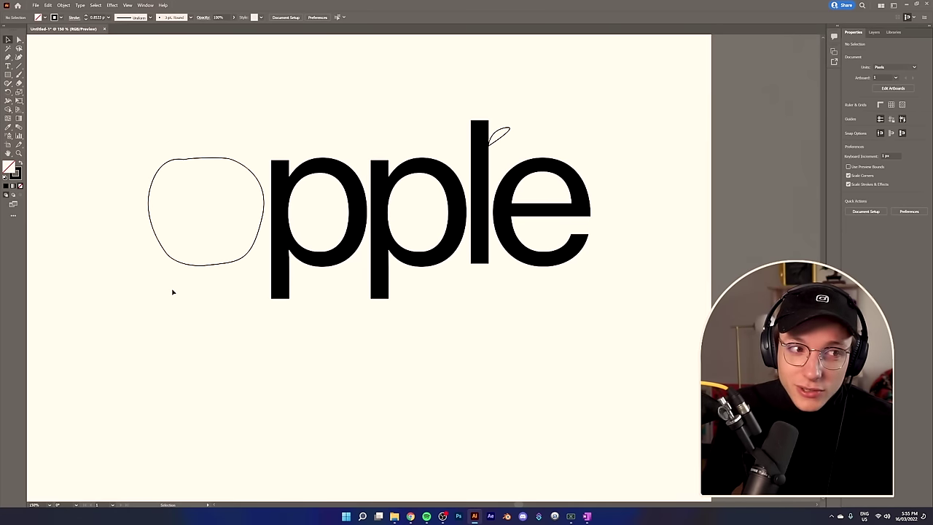
{"action": "scroll", "coordinate": [170, 288], "scroll_direction": "down", "scroll_amount": 1}
{"action": "scroll", "coordinate": [171, 285], "scroll_direction": "up", "scroll_amount": 1}
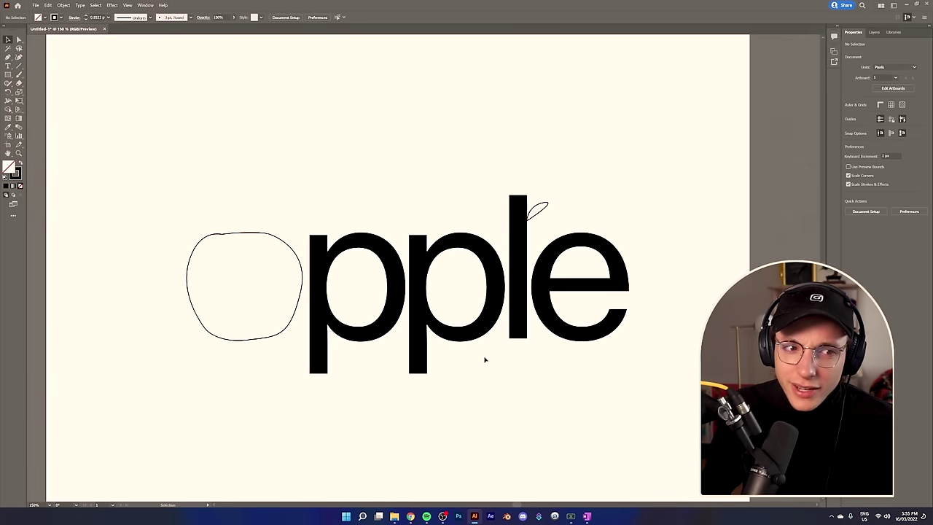
{"action": "scroll", "coordinate": [485, 359], "scroll_direction": "up", "scroll_amount": 1}
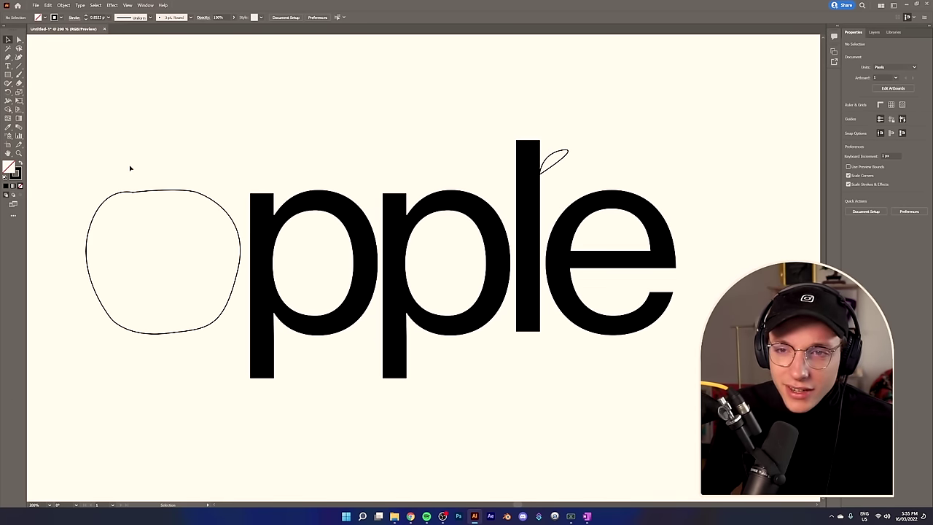
{"action": "left_click", "coordinate": [138, 192]}
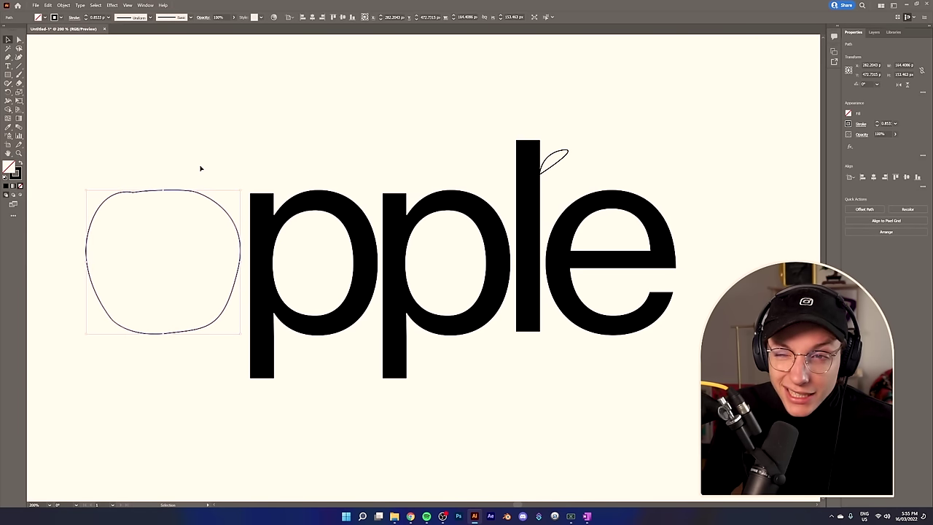
{"action": "left_click", "coordinate": [200, 169]}
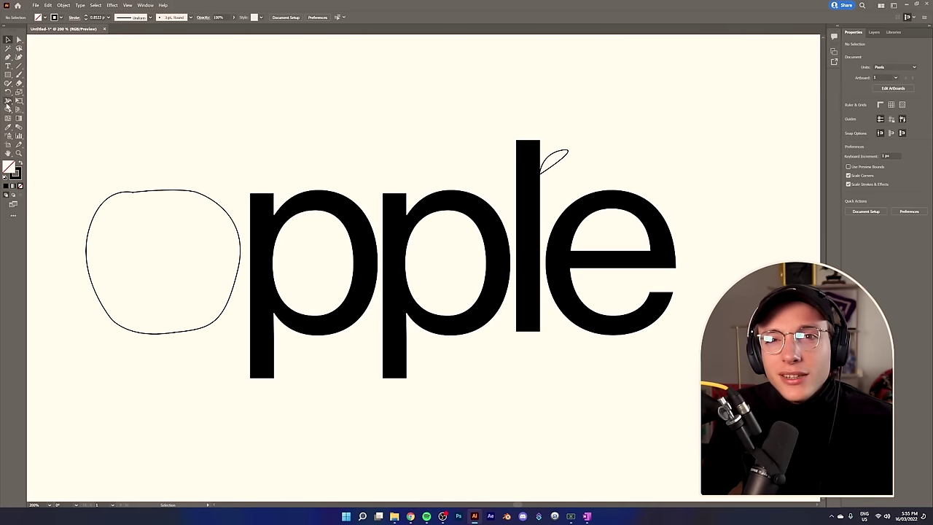
{"action": "left_click", "coordinate": [151, 195]}
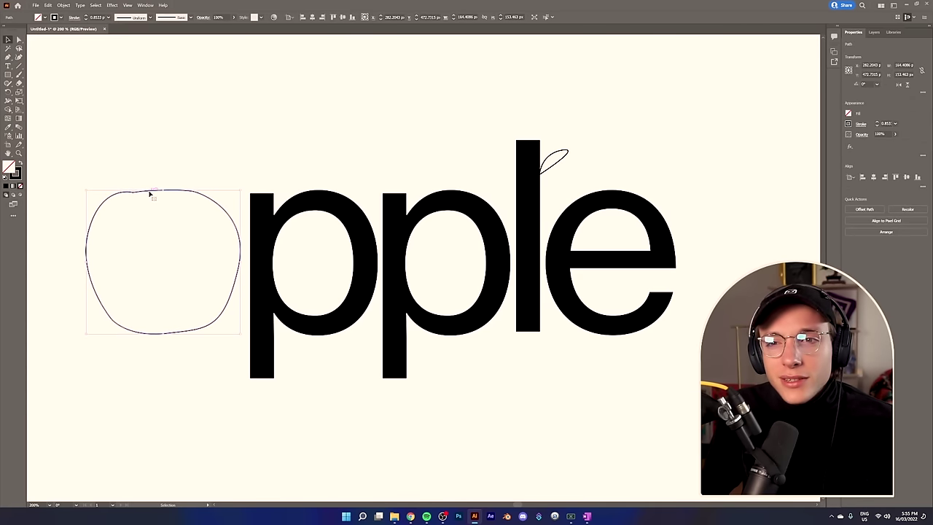
{"action": "left_click", "coordinate": [104, 97]}
- Draw a flat 78 by 26 px ellipse inside the upper part of the apple outline and deselect it
{"action": "left_click_drag", "start_coordinate": [8, 74], "coordinate": [43, 92]}
{"action": "left_click_drag", "start_coordinate": [127, 199], "coordinate": [199, 223]}
{"action": "key", "text": "v"}
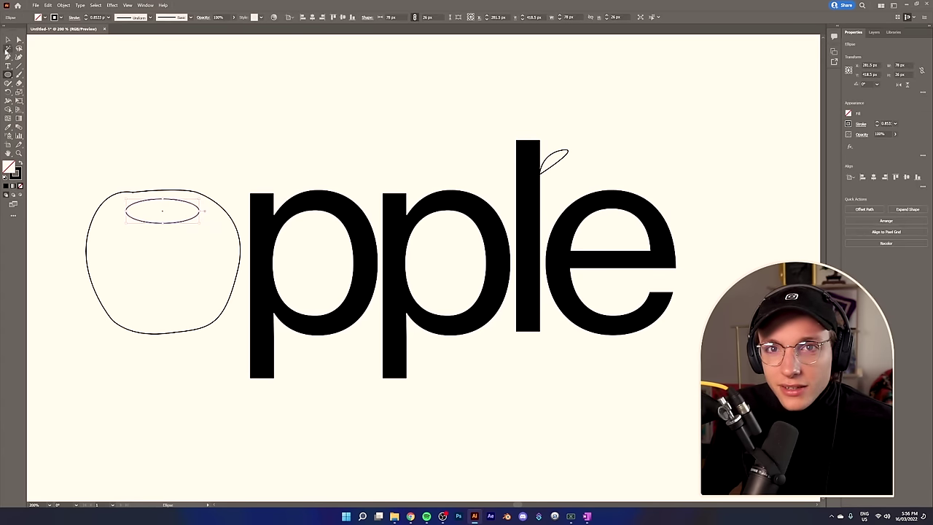
{"action": "left_click", "coordinate": [338, 294]}
{"action": "scroll", "coordinate": [338, 295], "scroll_direction": "down", "scroll_amount": 2}
{"action": "scroll", "coordinate": [430, 364], "scroll_direction": "down", "scroll_amount": 1}
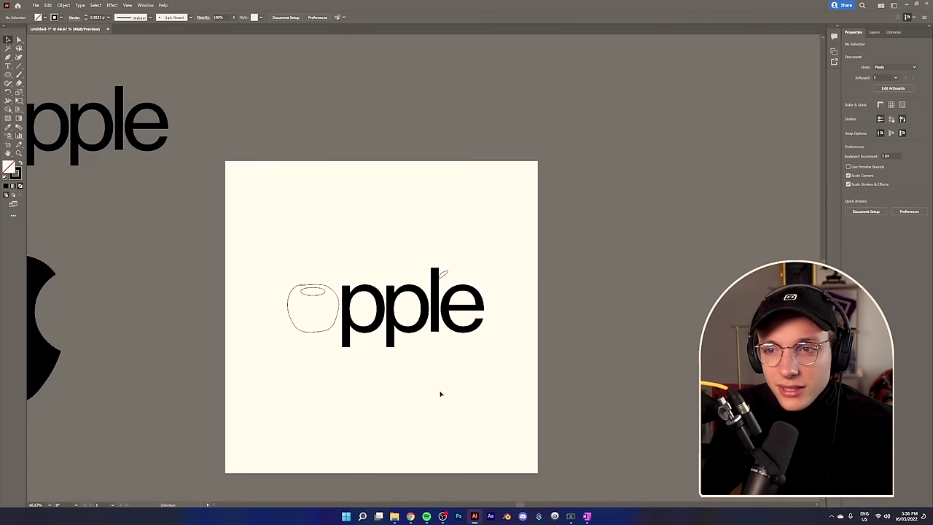
{"action": "scroll", "coordinate": [439, 391], "scroll_direction": "up", "scroll_amount": 1}
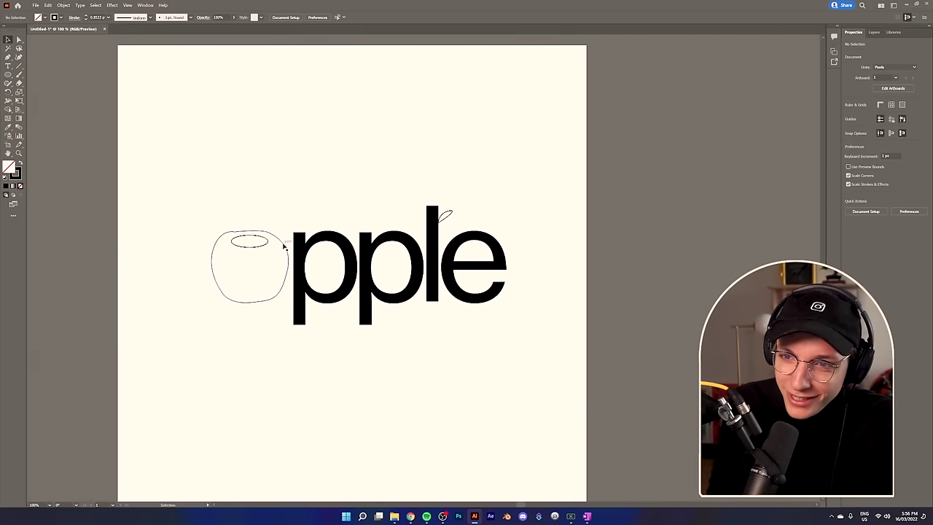
{"action": "scroll", "coordinate": [252, 258], "scroll_direction": "up", "scroll_amount": 1}
{"action": "scroll", "coordinate": [252, 312], "scroll_direction": "up", "scroll_amount": 1}
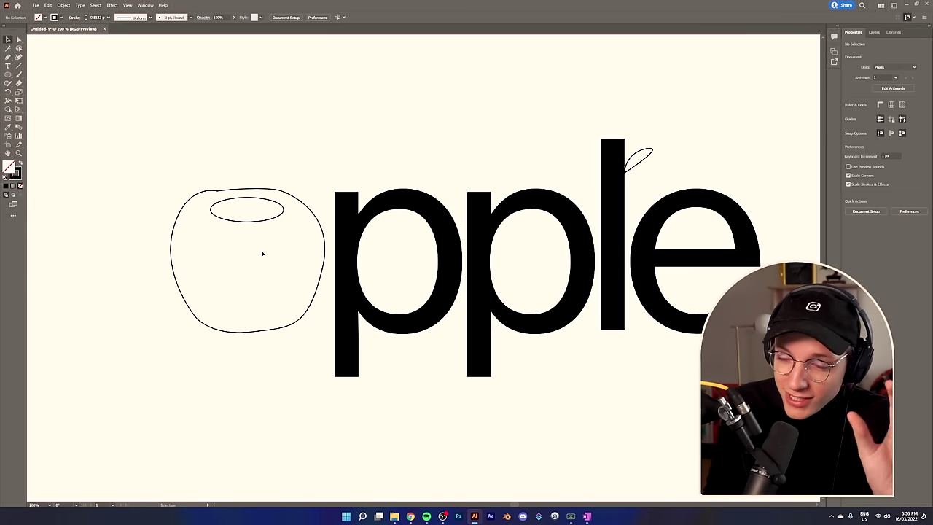
- Tilt the ellipse inside the apple outline and shift it toward the apple's upper-left shoulder as a highlight, leaving it deselected
{"action": "scroll", "coordinate": [133, 306], "scroll_direction": "down", "scroll_amount": 3}
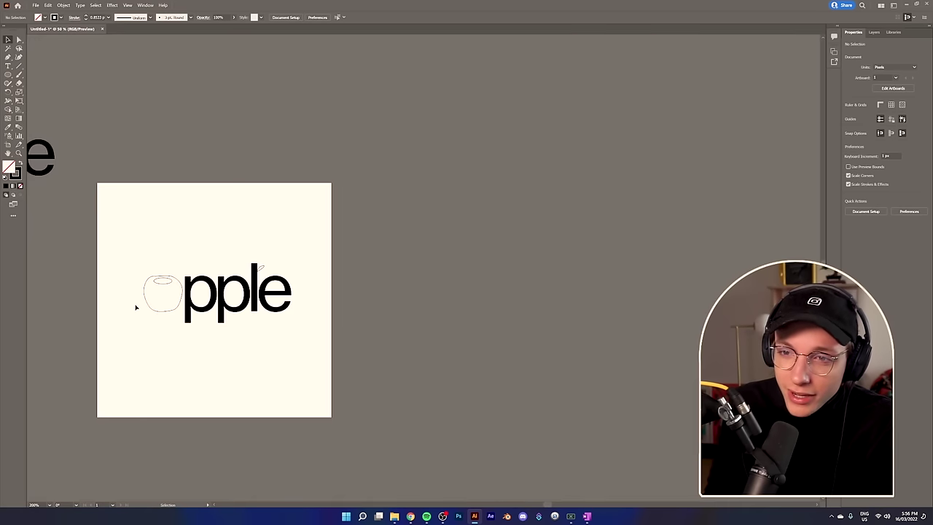
{"action": "scroll", "coordinate": [133, 307], "scroll_direction": "up", "scroll_amount": 2}
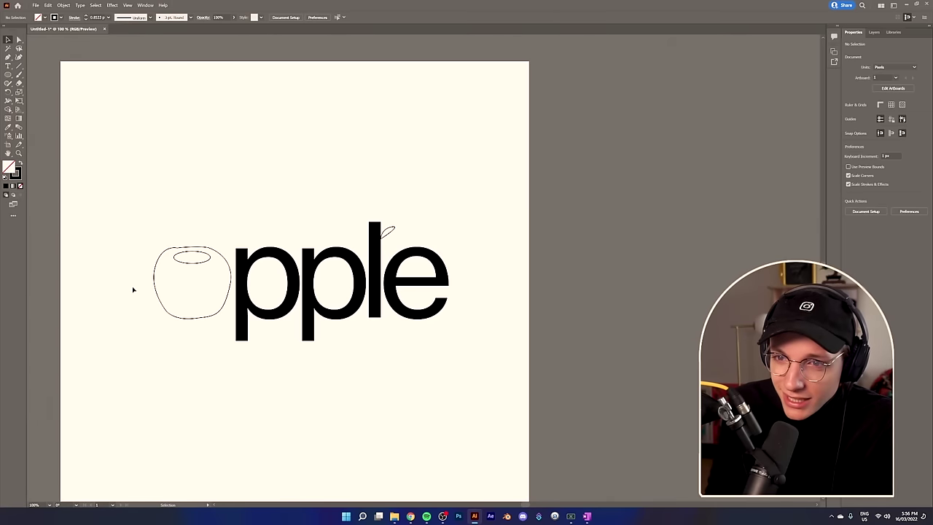
{"action": "scroll", "coordinate": [175, 365], "scroll_direction": "down", "scroll_amount": 2}
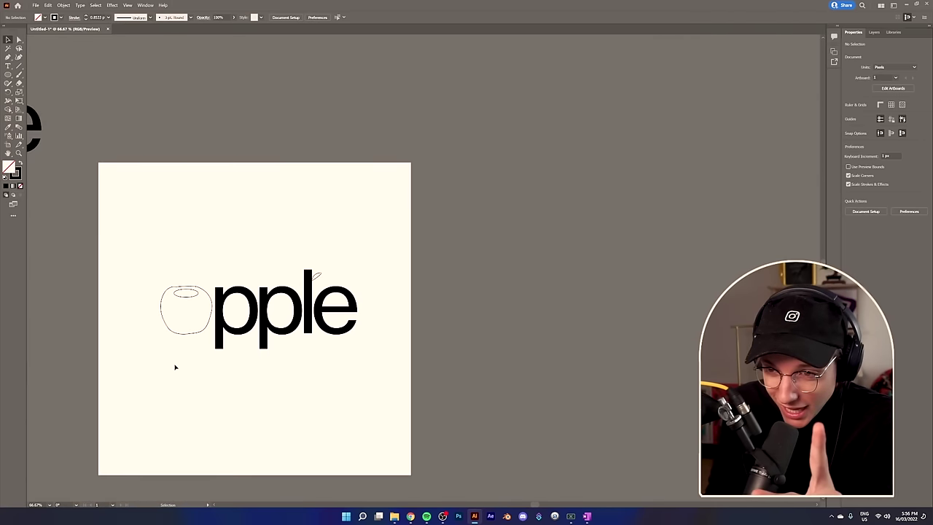
{"action": "scroll", "coordinate": [177, 364], "scroll_direction": "up", "scroll_amount": 1}
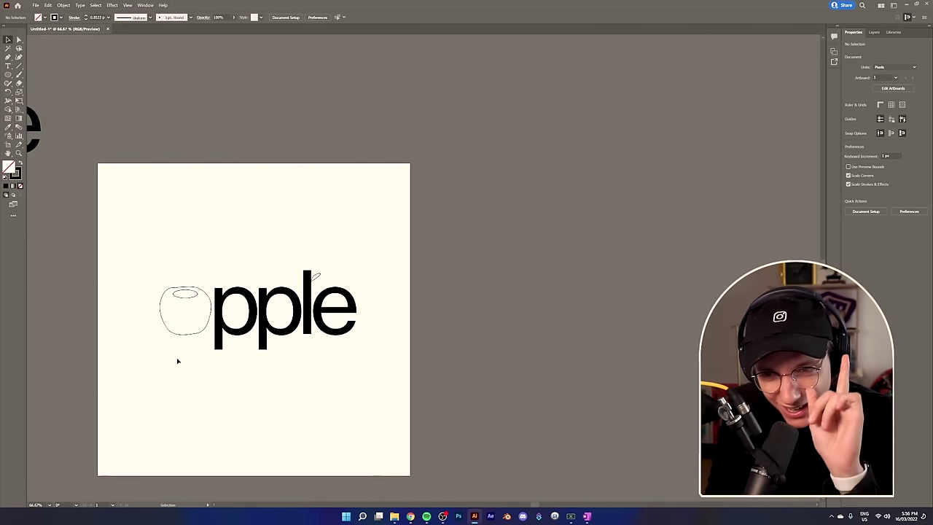
{"action": "left_click", "coordinate": [183, 293]}
{"action": "scroll", "coordinate": [158, 303], "scroll_direction": "up", "scroll_amount": 4}
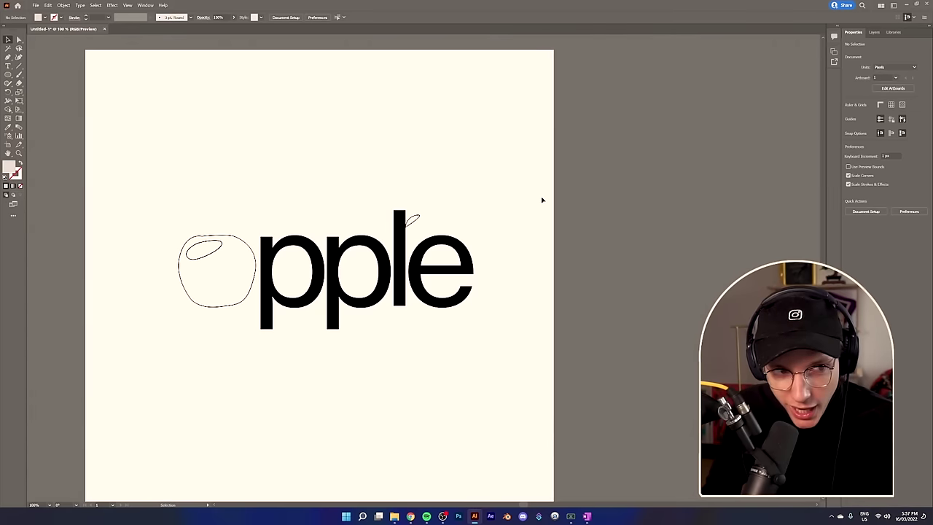
- Examine the wordmark with its tilted highlight and leaf up close, at small size and beside the original Apple text and logo
{"action": "scroll", "coordinate": [506, 211], "scroll_direction": "up", "scroll_amount": 1}
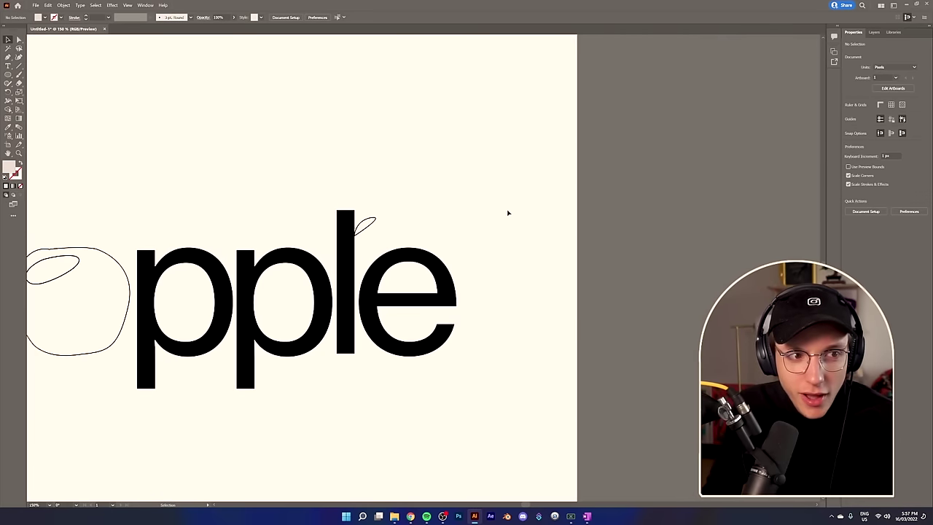
{"action": "scroll", "coordinate": [474, 211], "scroll_direction": "down", "scroll_amount": 2}
{"action": "scroll", "coordinate": [271, 215], "scroll_direction": "up", "scroll_amount": 2}
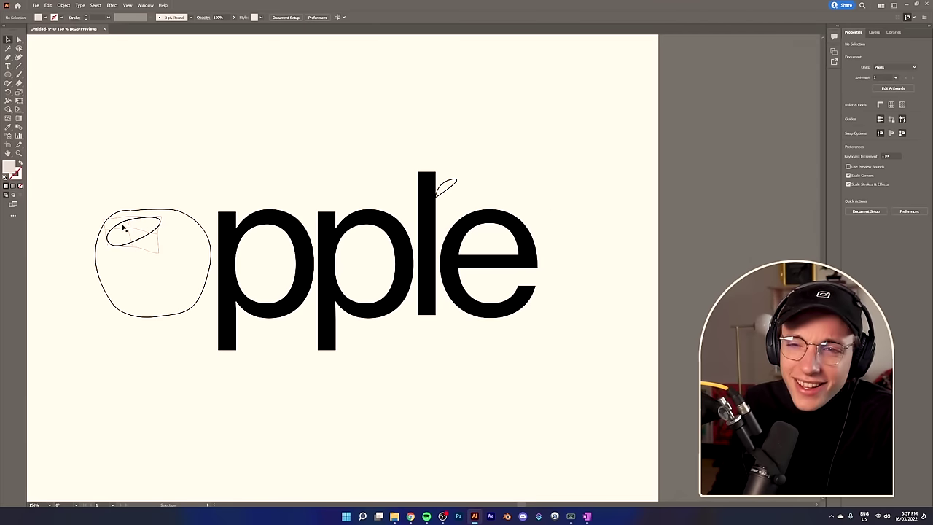
{"action": "scroll", "coordinate": [73, 231], "scroll_direction": "up", "scroll_amount": 3}
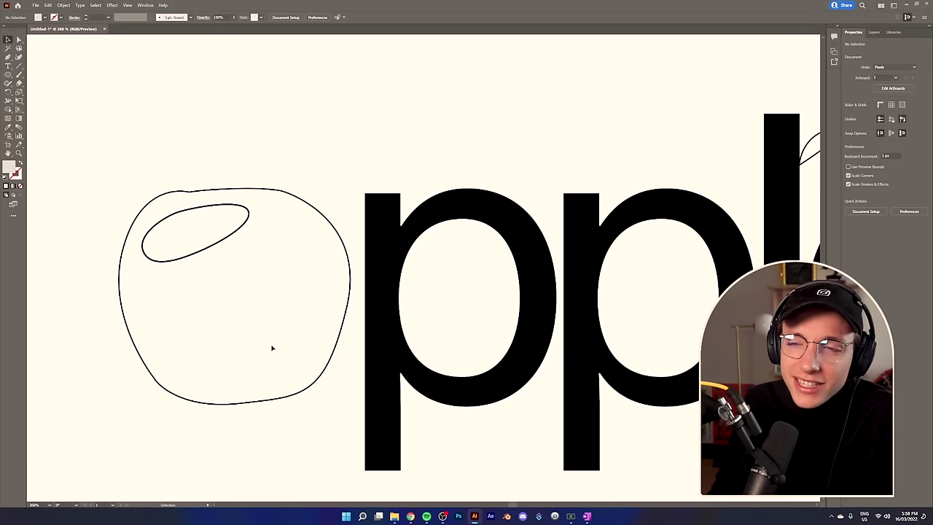
{"action": "scroll", "coordinate": [272, 347], "scroll_direction": "down", "scroll_amount": 8}
{"action": "scroll", "coordinate": [336, 421], "scroll_direction": "up", "scroll_amount": 5}
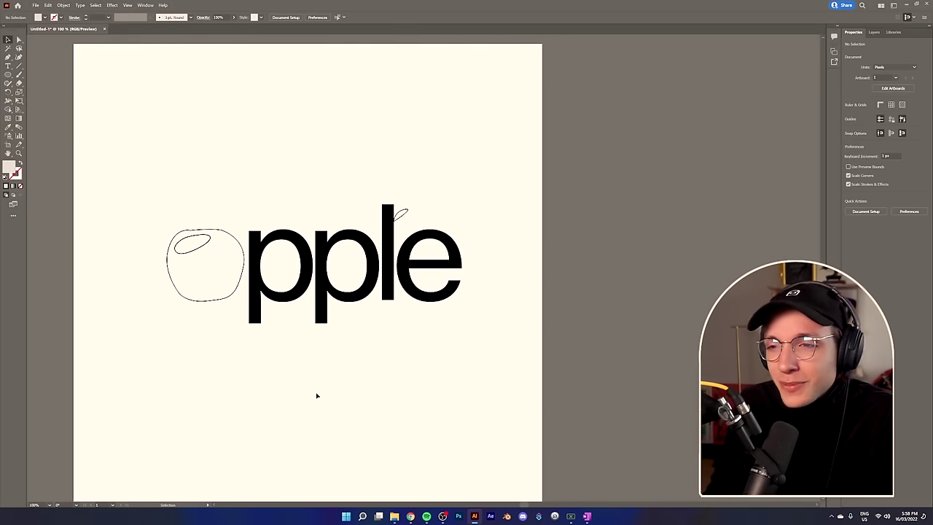
{"action": "scroll", "coordinate": [316, 395], "scroll_direction": "down", "scroll_amount": 3}
{"action": "scroll", "coordinate": [313, 381], "scroll_direction": "up", "scroll_amount": 5}
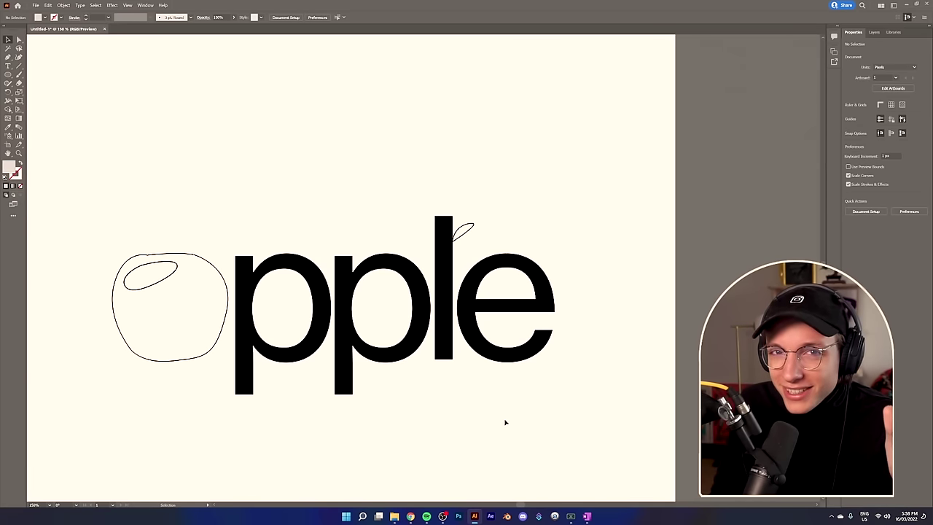
{"action": "scroll", "coordinate": [372, 429], "scroll_direction": "down", "scroll_amount": 5}
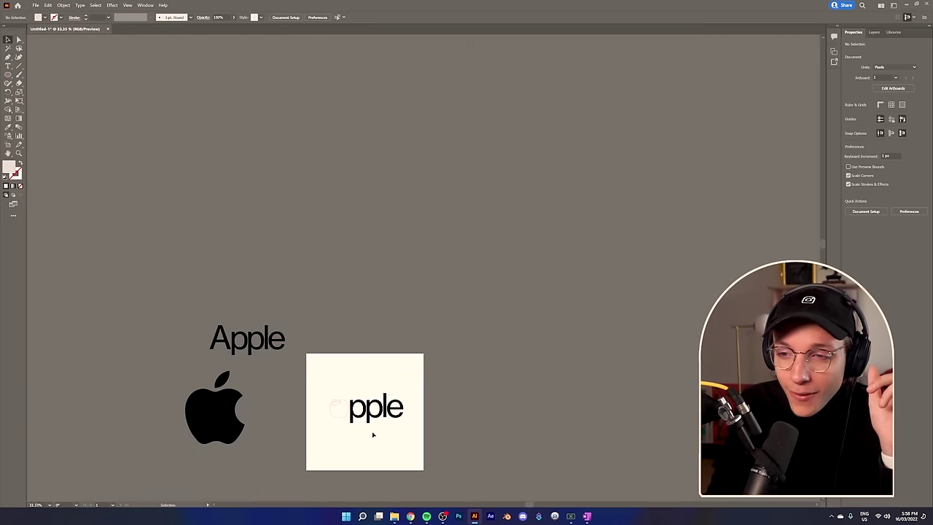
{"action": "scroll", "coordinate": [373, 434], "scroll_direction": "up", "scroll_amount": 5}
{"action": "scroll", "coordinate": [377, 447], "scroll_direction": "down", "scroll_amount": 4}
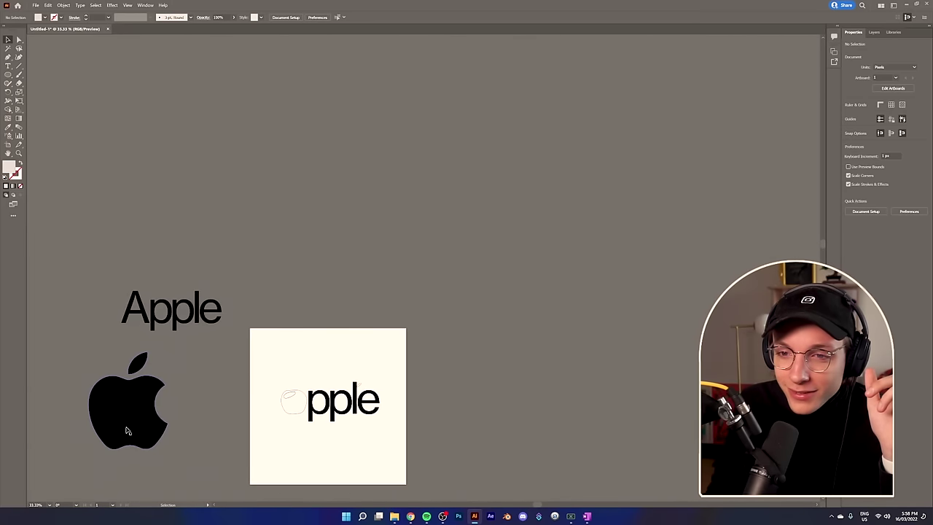
- Try moving the solid black Apple logo onto the artboard beside the apple outline, and undo the move
{"action": "left_click_drag", "start_coordinate": [127, 430], "coordinate": [253, 417]}
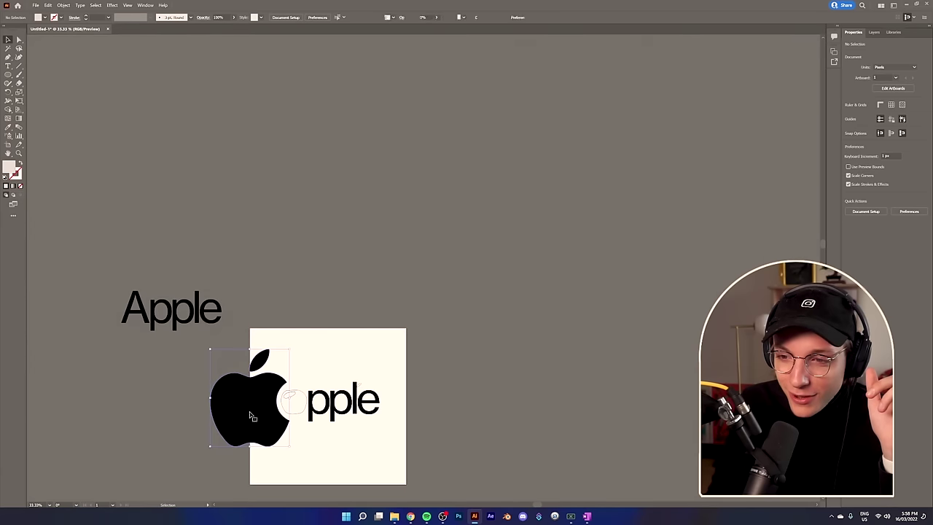
{"action": "key", "text": "ctrl+z"}
{"action": "scroll", "coordinate": [305, 481], "scroll_direction": "up", "scroll_amount": 1}
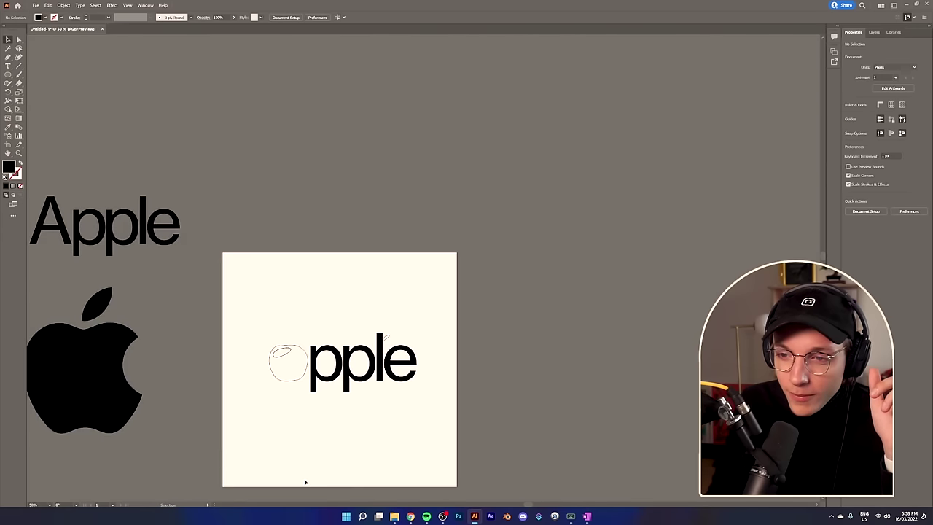
{"action": "scroll", "coordinate": [306, 481], "scroll_direction": "up", "scroll_amount": 1}
{"action": "scroll", "coordinate": [225, 352], "scroll_direction": "up", "scroll_amount": 1}
{"action": "scroll", "coordinate": [430, 396], "scroll_direction": "up", "scroll_amount": 1}
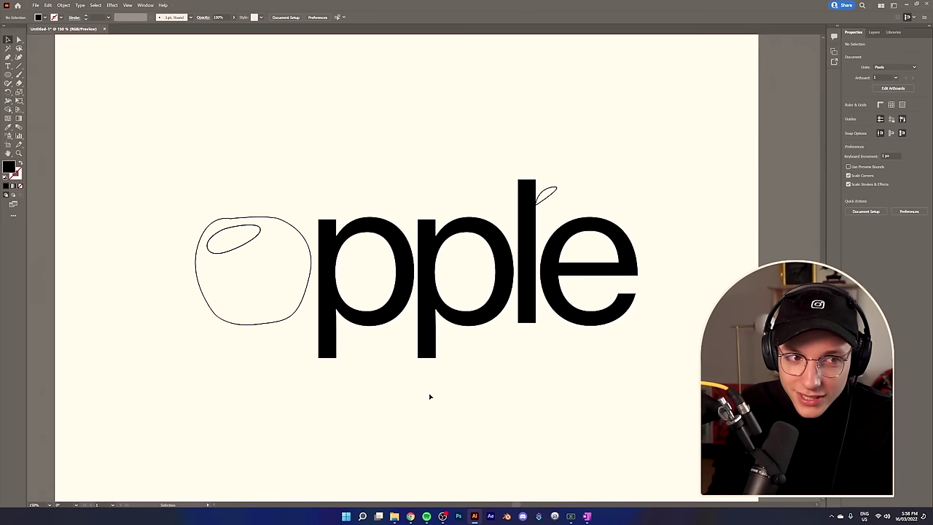
{"action": "scroll", "coordinate": [430, 397], "scroll_direction": "up", "scroll_amount": 1}
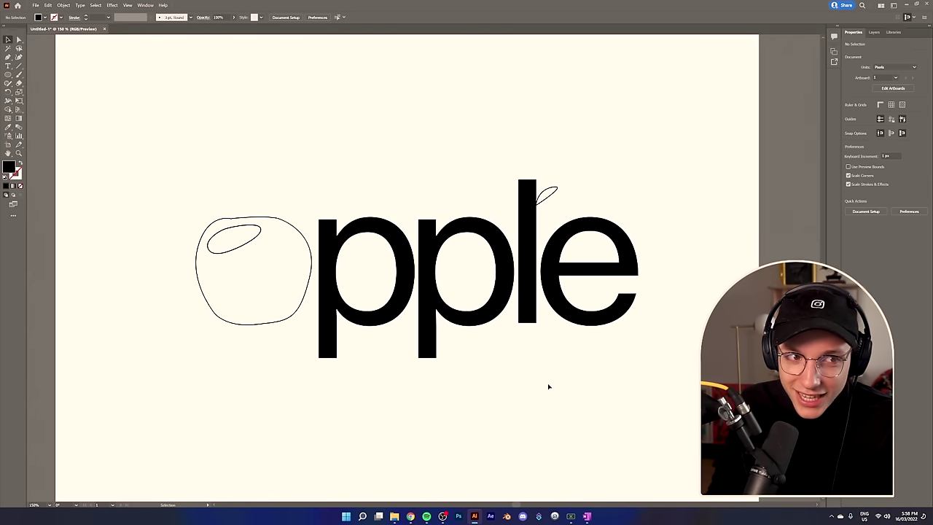
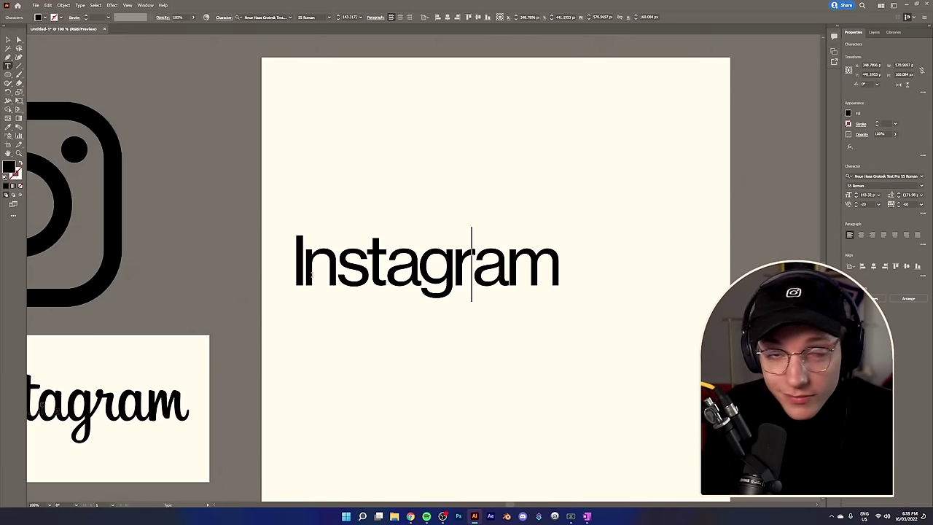
- Finish editing the Instagram text and move it closer to the horizontal centre of its artboard
{"action": "key", "text": "Escape"}
{"action": "left_click", "coordinate": [398, 160]}
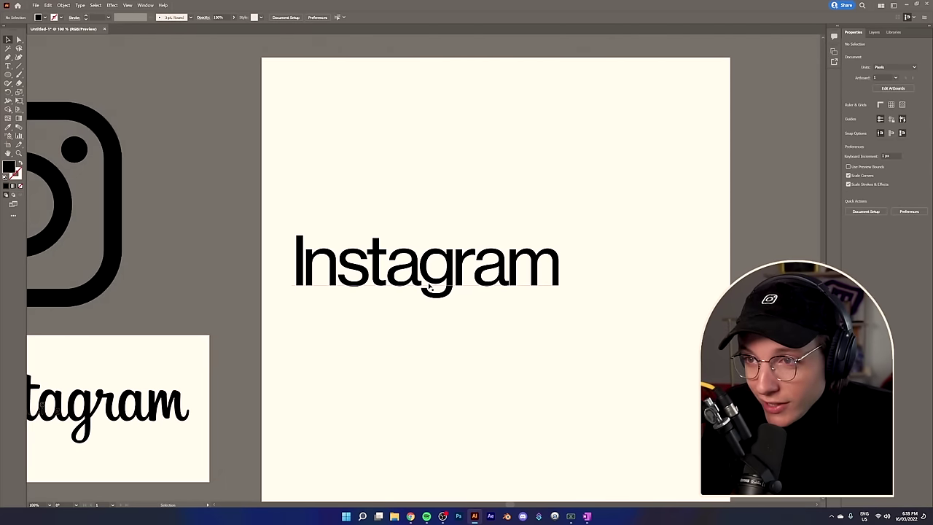
{"action": "scroll", "coordinate": [650, 355], "scroll_direction": "down", "scroll_amount": 2}
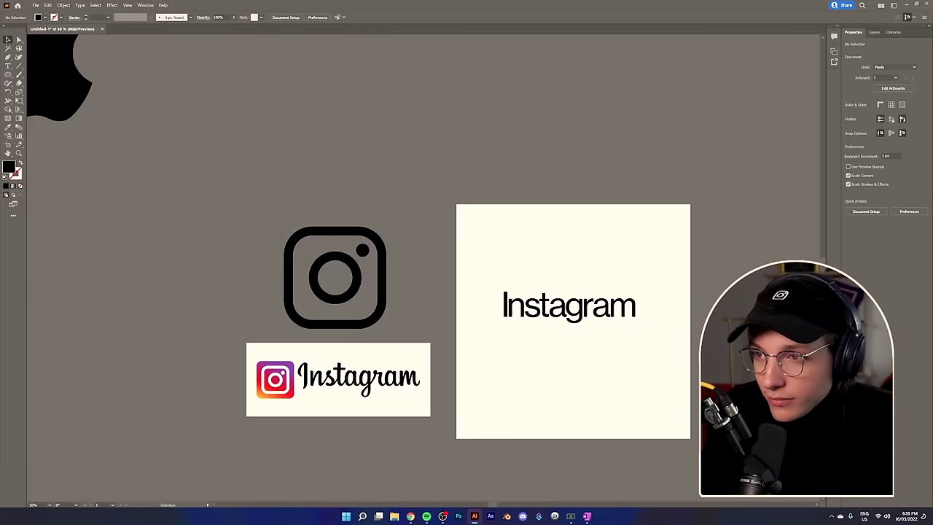
{"action": "scroll", "coordinate": [586, 294], "scroll_direction": "up", "scroll_amount": 1}
{"action": "left_click_drag", "start_coordinate": [585, 294], "coordinate": [617, 316]}
{"action": "scroll", "coordinate": [683, 287], "scroll_direction": "up", "scroll_amount": 3}
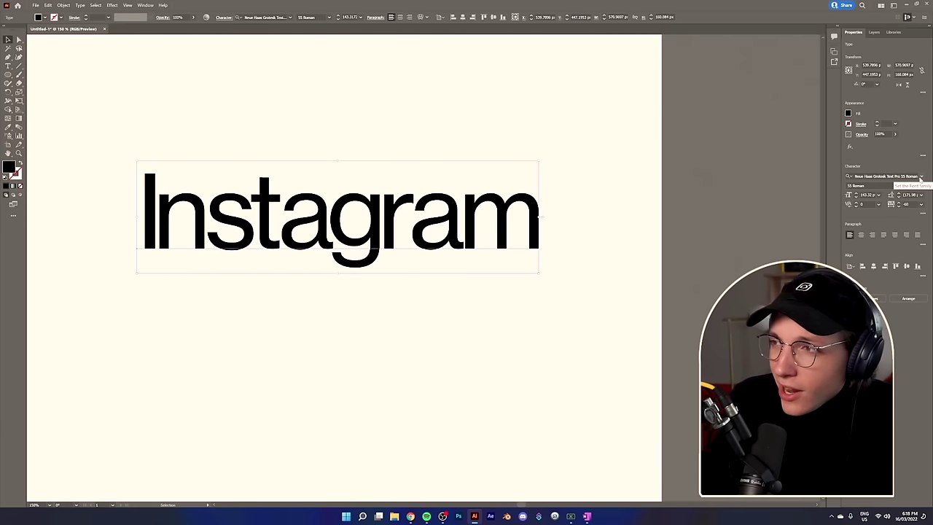
- Try Bebas Neue on the Instagram text and change its font to Formula Condensed Regular
{"action": "left_click", "coordinate": [886, 175]}
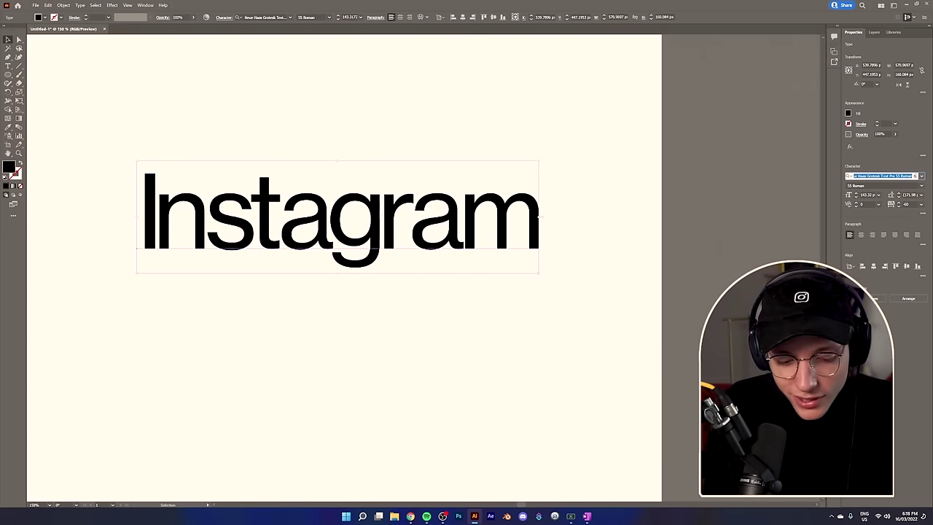
{"action": "type", "text": "bebas"}
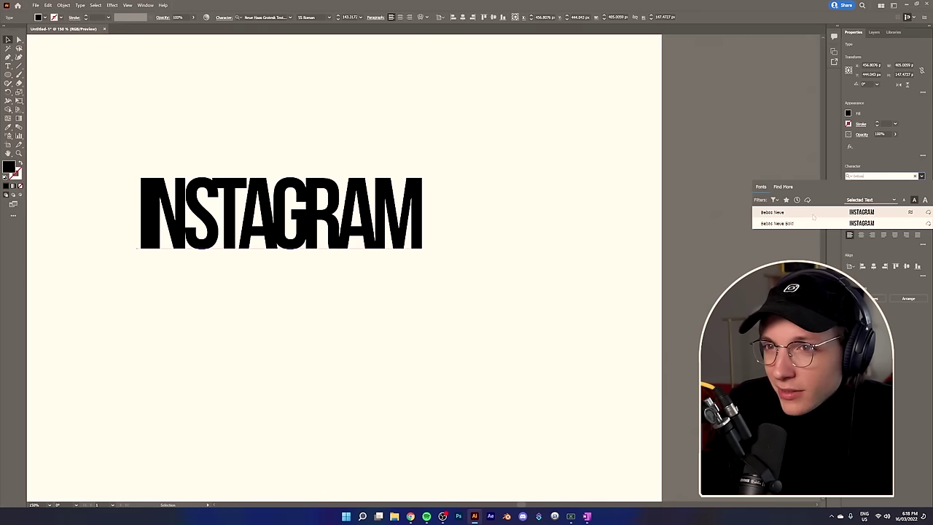
{"action": "left_click", "coordinate": [813, 215]}
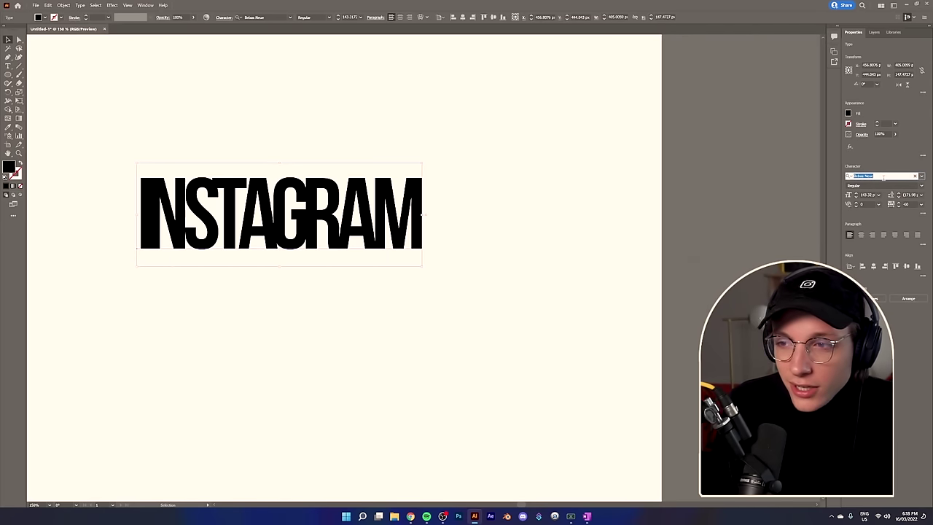
{"action": "type", "text": "formula"}
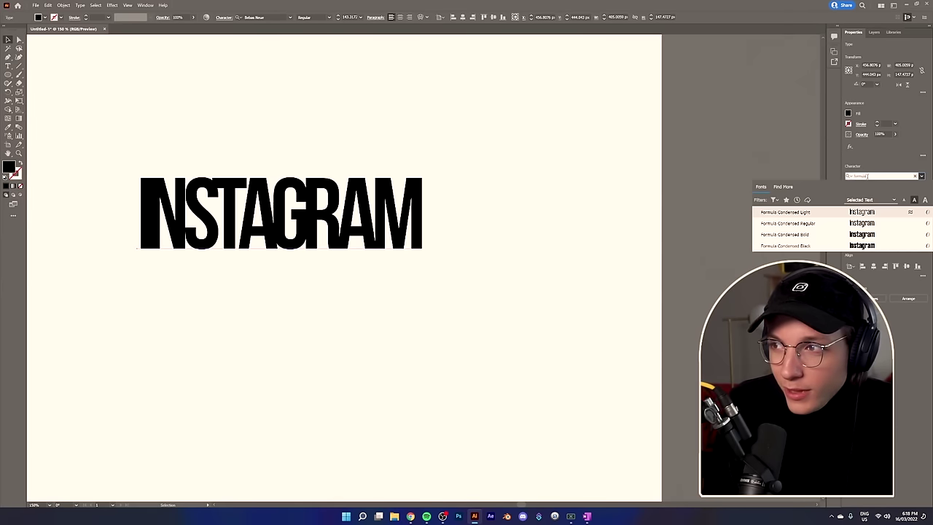
{"action": "left_click", "coordinate": [787, 223]}
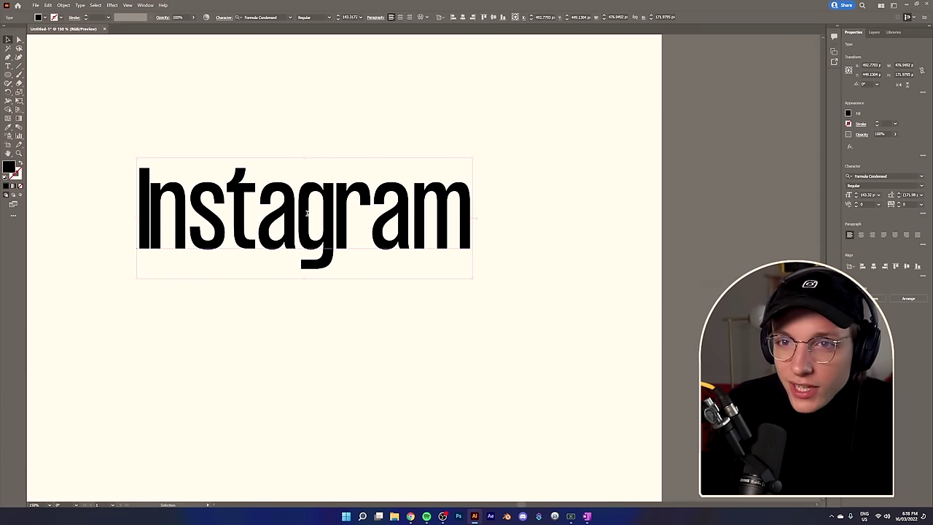
- Replace the whole text of the wordmark by retyping Instagram
{"action": "double_click", "coordinate": [173, 202]}
{"action": "key", "text": "ctrl+a"}
{"action": "type", "text": "Instagram"}
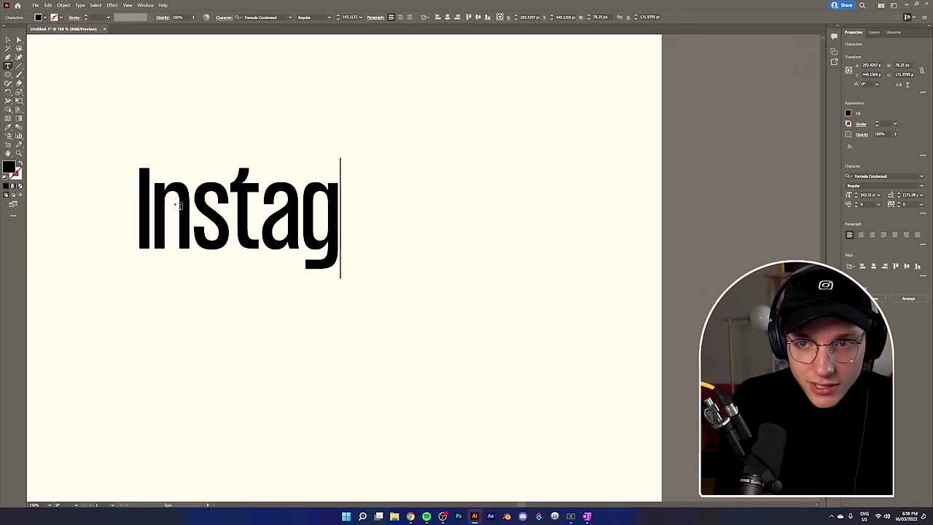
- Tighten the kerning between the letter pairs of Instagram one after another, using -20 per pair
{"action": "left_click", "coordinate": [158, 217]}
{"action": "key", "text": "alt+Left"}
{"action": "key", "text": "Right"}
{"action": "key", "text": "alt+Left"}
{"action": "key", "text": "Right"}
{"action": "key", "text": "alt+Left"}
{"action": "key", "text": "Right"}
{"action": "key", "text": "alt+Left"}
{"action": "key", "text": "Right"}
{"action": "key", "text": "Right"}
{"action": "key", "text": "alt+Left"}
{"action": "key", "text": "Right"}
{"action": "key", "text": "alt+Left"}
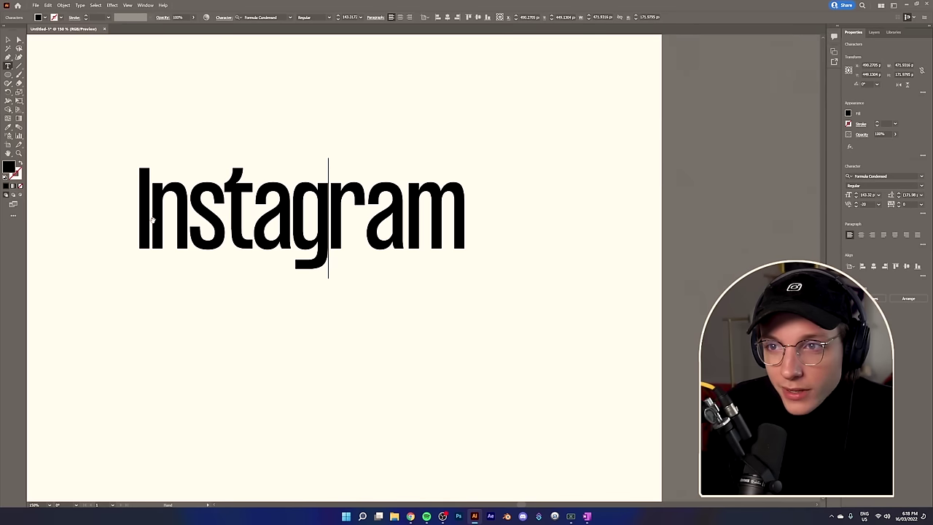
{"action": "key", "text": "Right"}
{"action": "key", "text": "alt+Left"}
{"action": "type", "text": "0"}
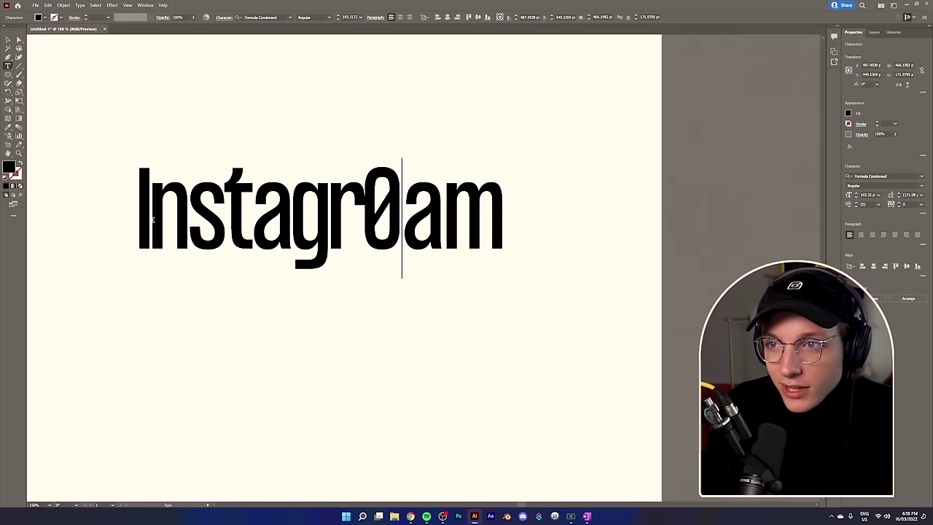
{"action": "key", "text": "BackSpace"}
{"action": "key", "text": "alt+Left"}
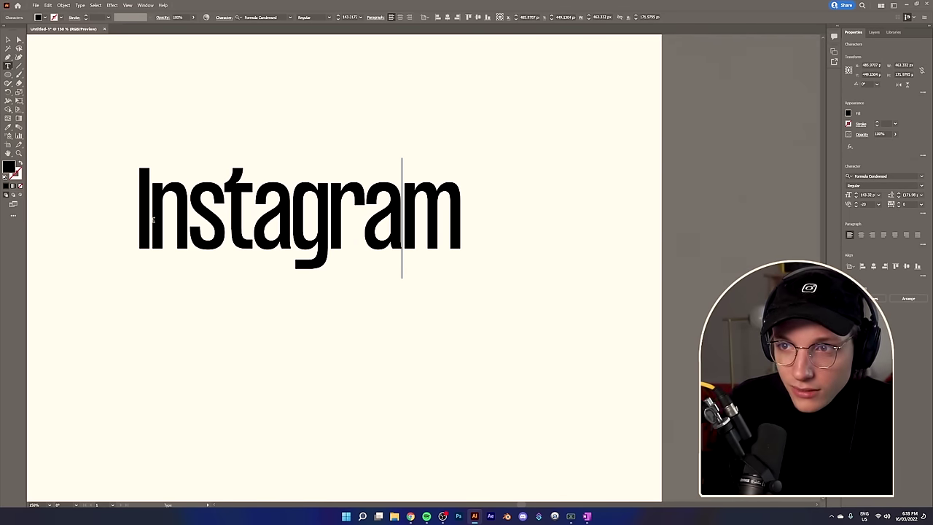
- Set the whole Instagram text to the Bold style and widen its letter spacing until the letters separate
{"action": "key", "text": "ctrl+a"}
{"action": "left_click", "coordinate": [903, 186]}
{"action": "left_click", "coordinate": [862, 205]}
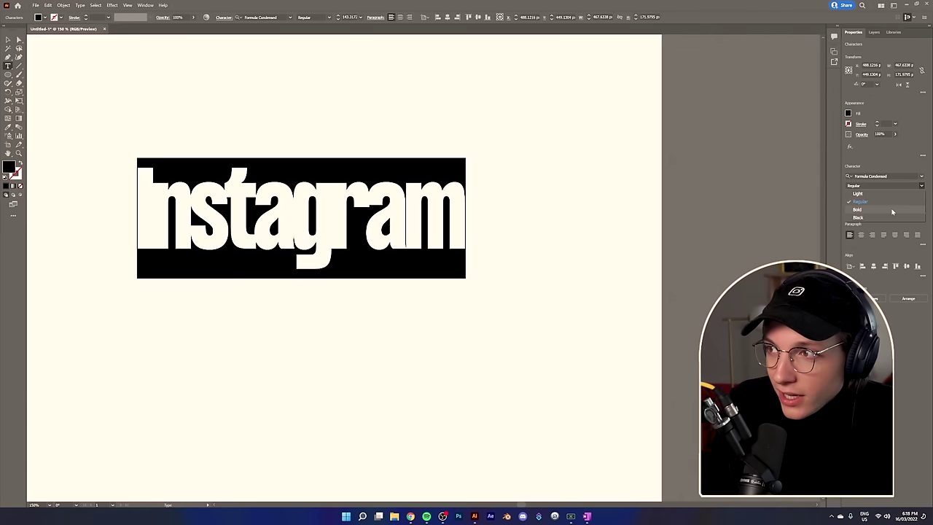
{"action": "left_click", "coordinate": [8, 40]}
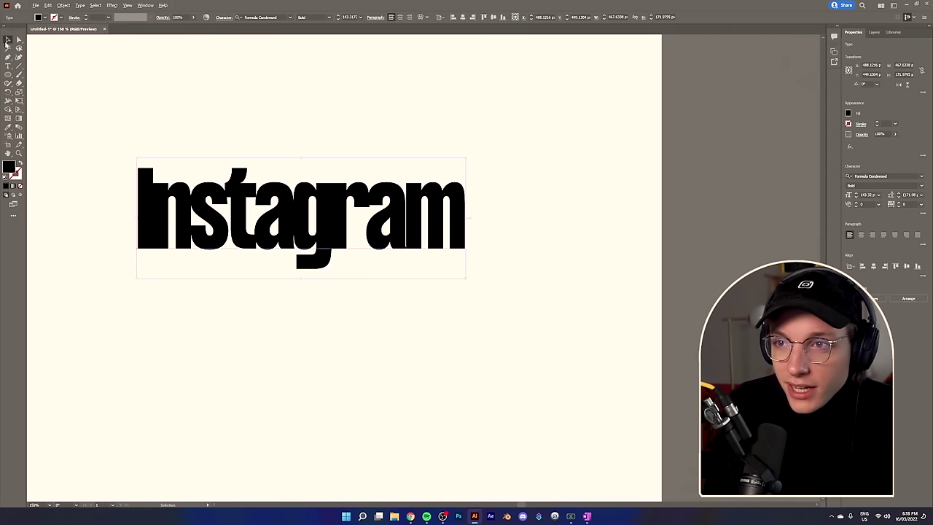
{"action": "key", "text": "alt+Right"}
{"action": "key", "text": "alt+Right"}
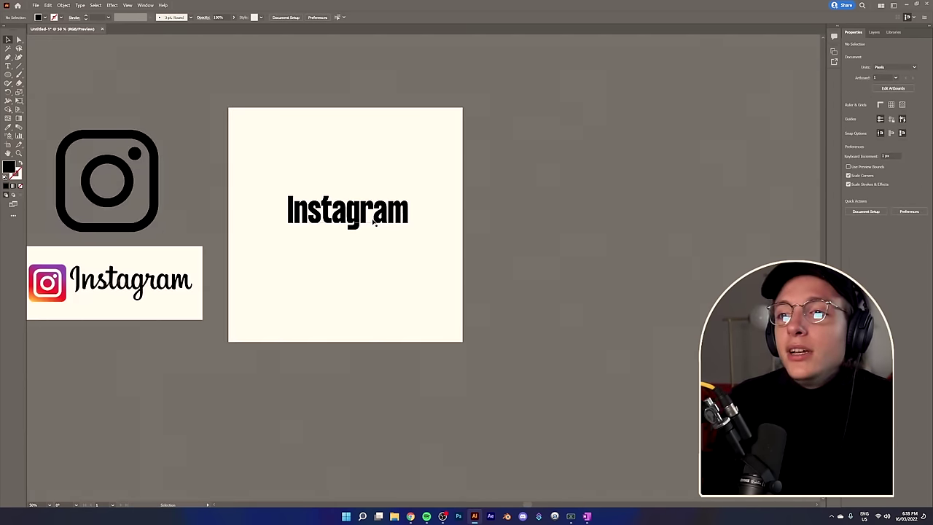
- Set the Instagram text in all caps
{"action": "key", "text": "ctrl+plus"}
{"action": "key", "text": "ctrl+plus"}
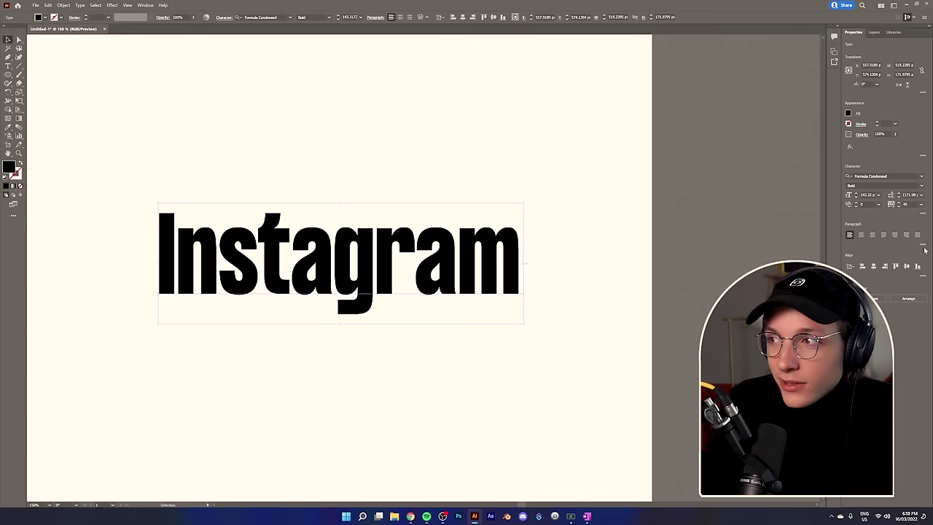
{"action": "left_click", "coordinate": [924, 250]}
{"action": "left_click", "coordinate": [868, 271]}
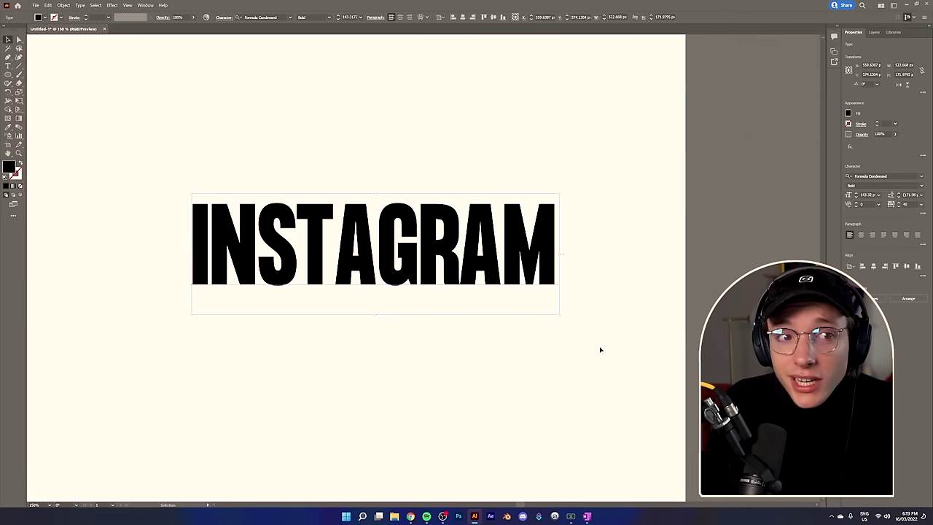
- Move the INSTAGRAM wordmark about 111 px left and 136 px up, and place a copy of it below
{"action": "left_click_drag", "start_coordinate": [460, 260], "coordinate": [381, 164]}
{"action": "left_click_drag", "start_coordinate": [312, 181], "coordinate": [347, 354], "text": "alt"}
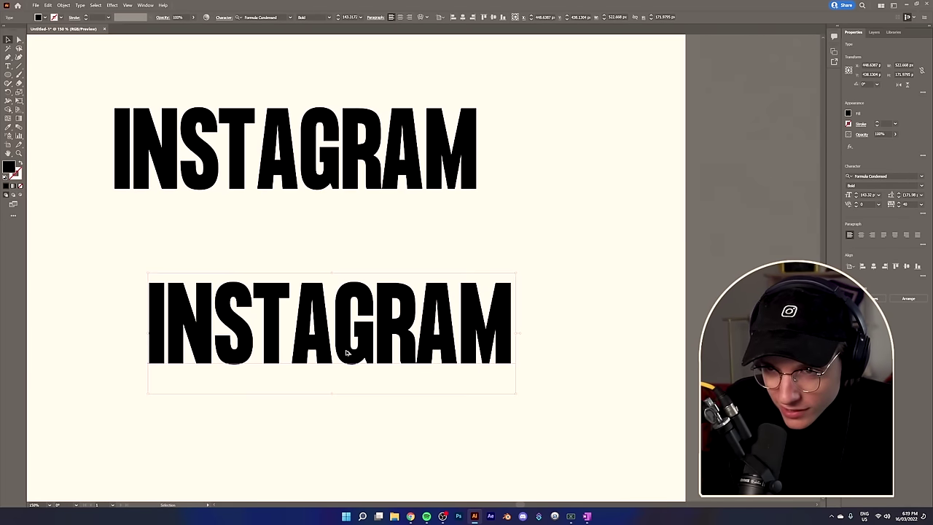
- Open the lower INSTAGRAM copy for text editing and select all its letters
{"action": "double_click", "coordinate": [335, 341]}
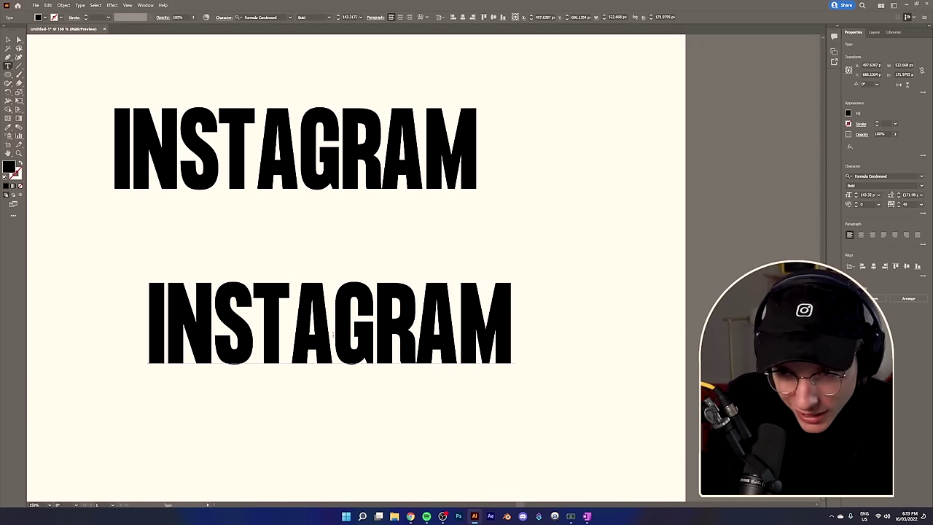
{"action": "key", "text": "ctrl+a"}
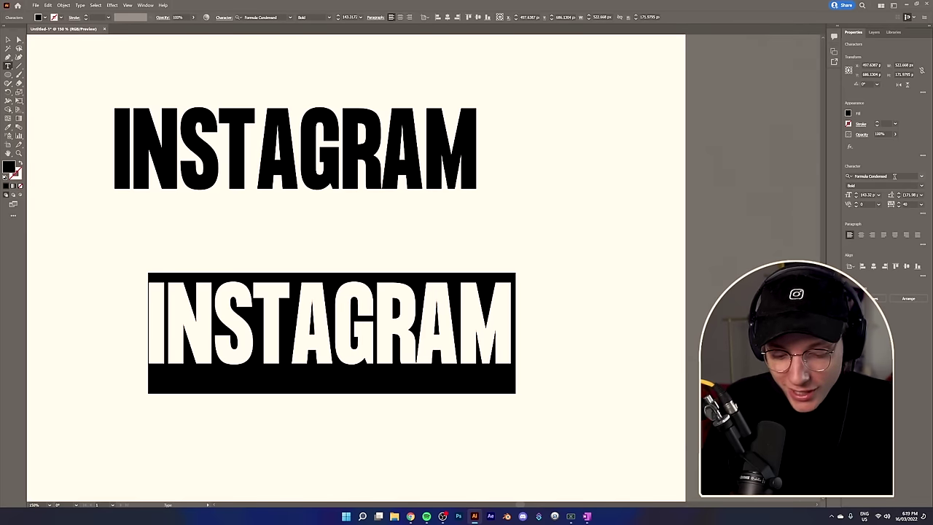
{"action": "type", "text": "TENON"}
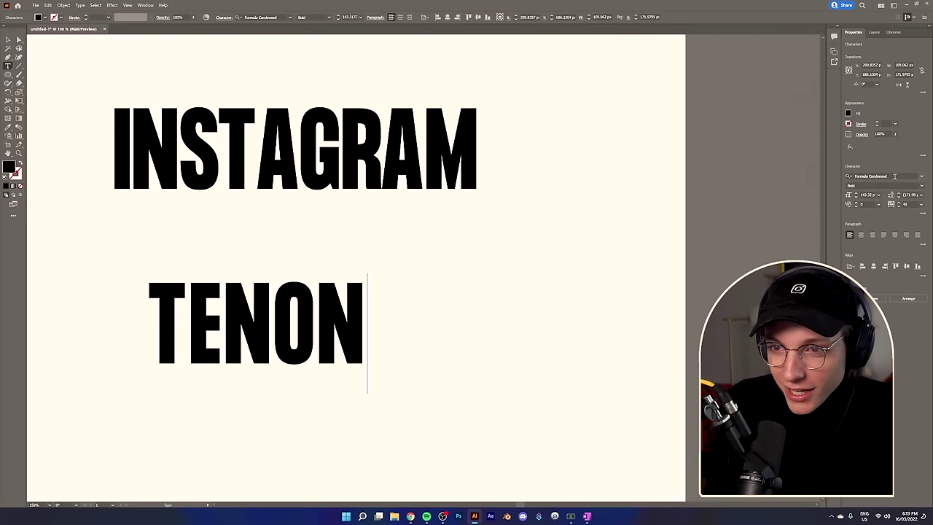
{"action": "key", "text": "ctrl+a"}
{"action": "key", "text": "ctrl+z"}
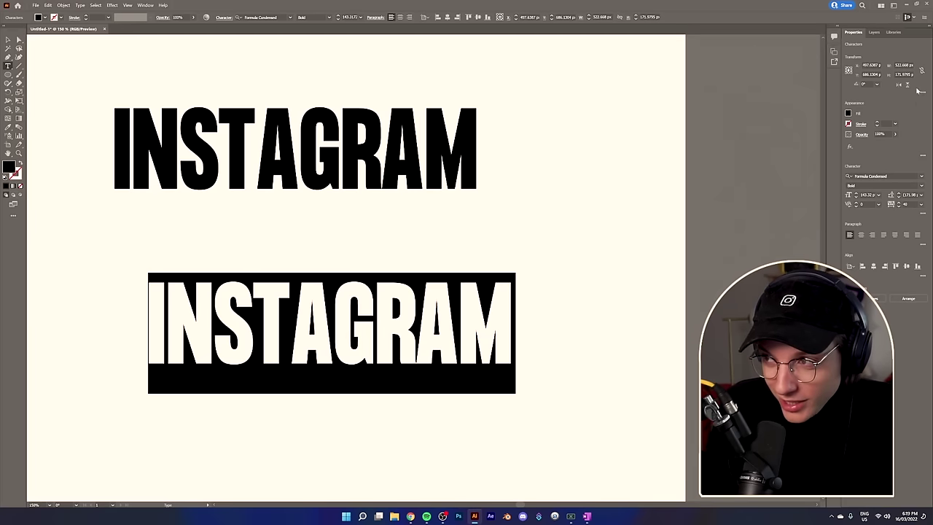
- Set the lower Instagram wordmark in the Tenon Medium font and turn off its all caps setting
{"action": "left_click", "coordinate": [895, 176]}
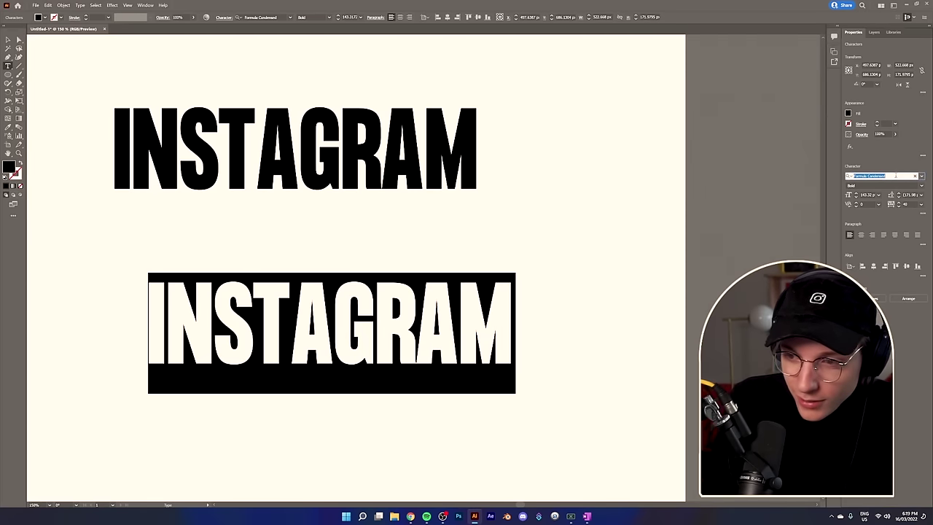
{"action": "type", "text": "tenon"}
{"action": "key", "text": "Down"}
{"action": "key", "text": "Down"}
{"action": "key", "text": "Down"}
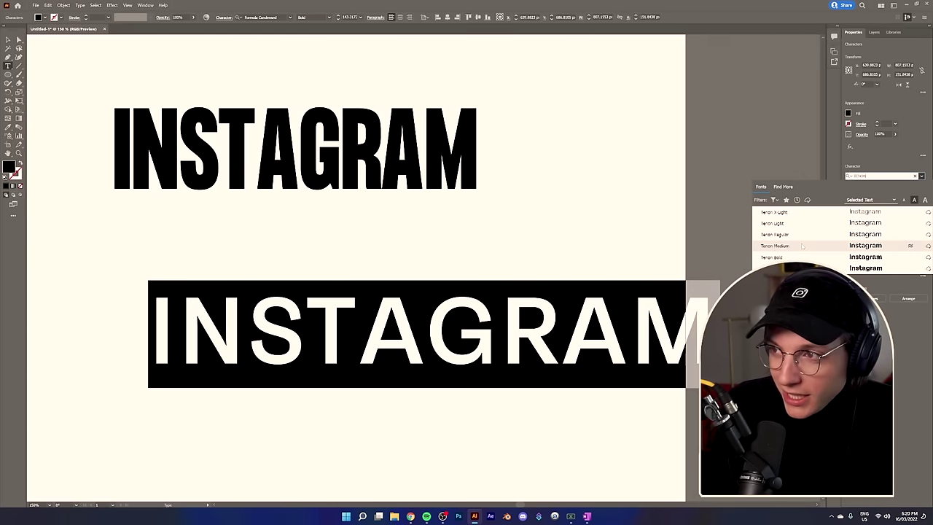
{"action": "key", "text": "Return"}
{"action": "left_click", "coordinate": [923, 212]}
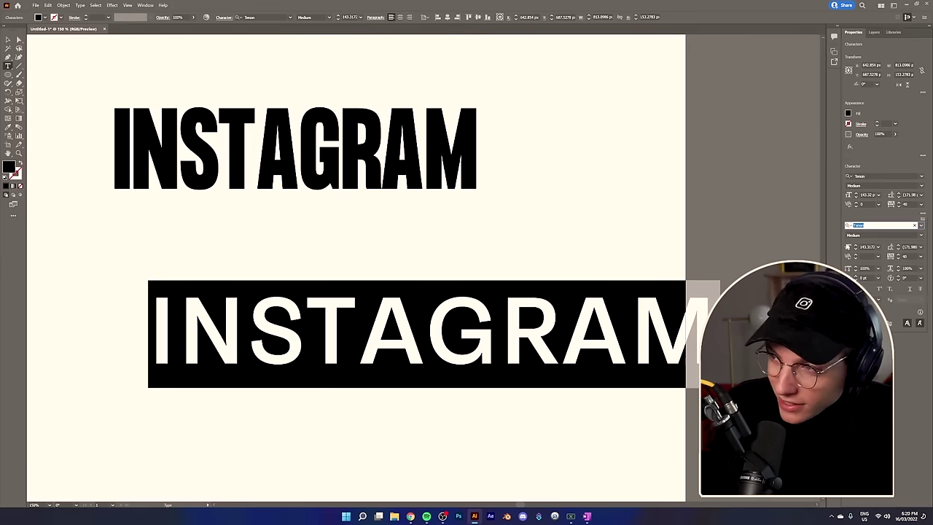
{"action": "key", "text": "Down"}
- Tighten the kerning between the I and n of the lower Instagram wordmark to -80 and adjust the n–s pair
{"action": "left_click", "coordinate": [236, 333]}
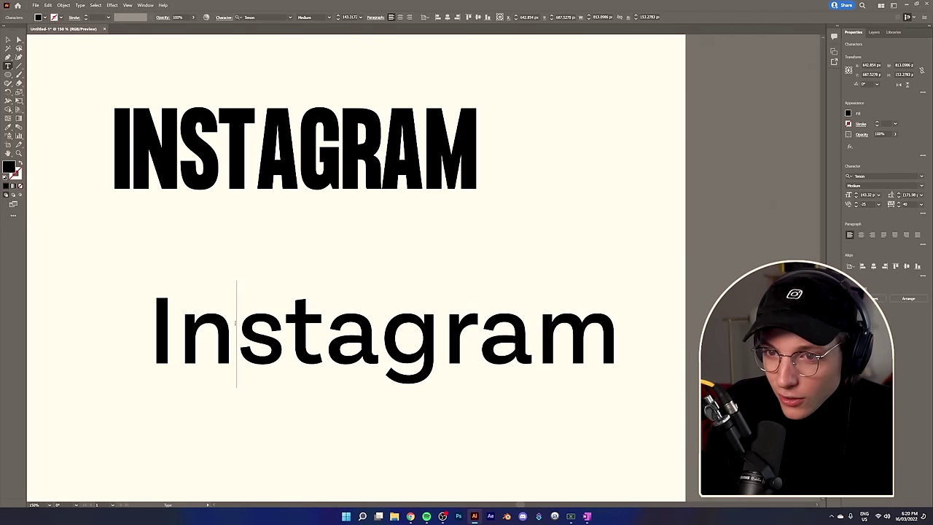
{"action": "key", "text": "alt+Left"}
{"action": "key", "text": "alt+Left"}
{"action": "key", "text": "alt+Left"}
{"action": "key", "text": "alt+Left"}
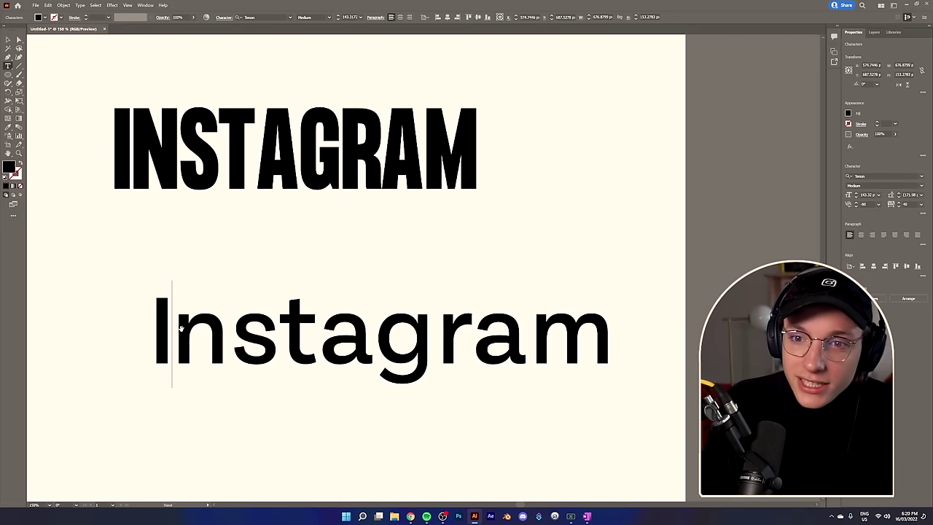
{"action": "key", "text": "alt+Right"}
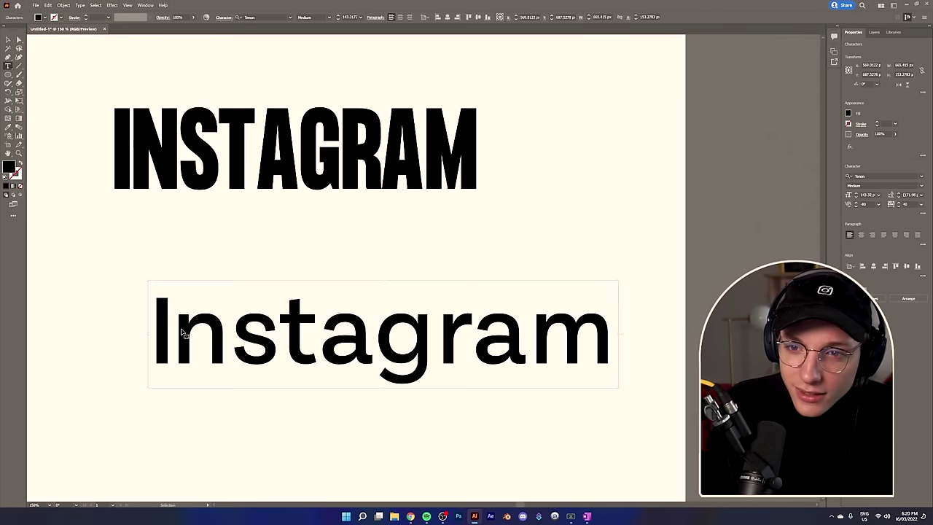
{"action": "left_click", "coordinate": [232, 339]}
{"action": "key", "text": "ctrl+shift+a"}
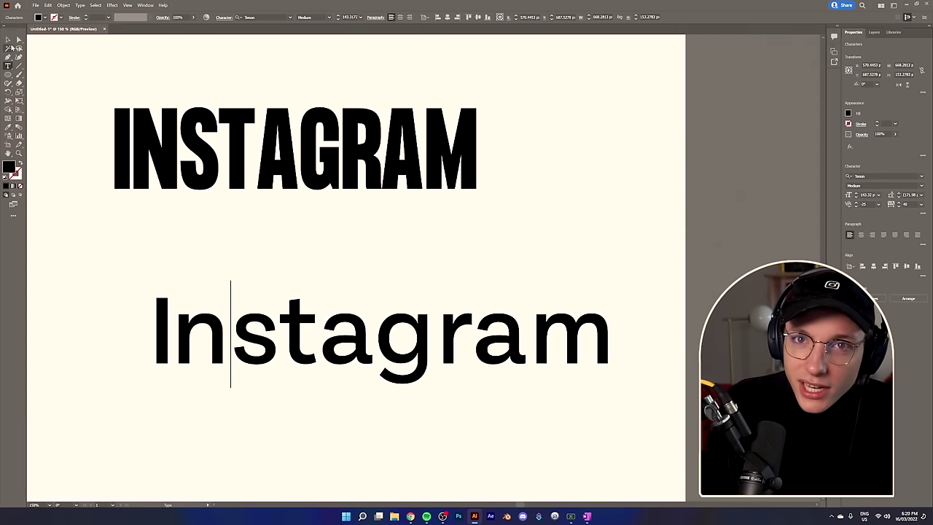
{"action": "left_click", "coordinate": [8, 39]}
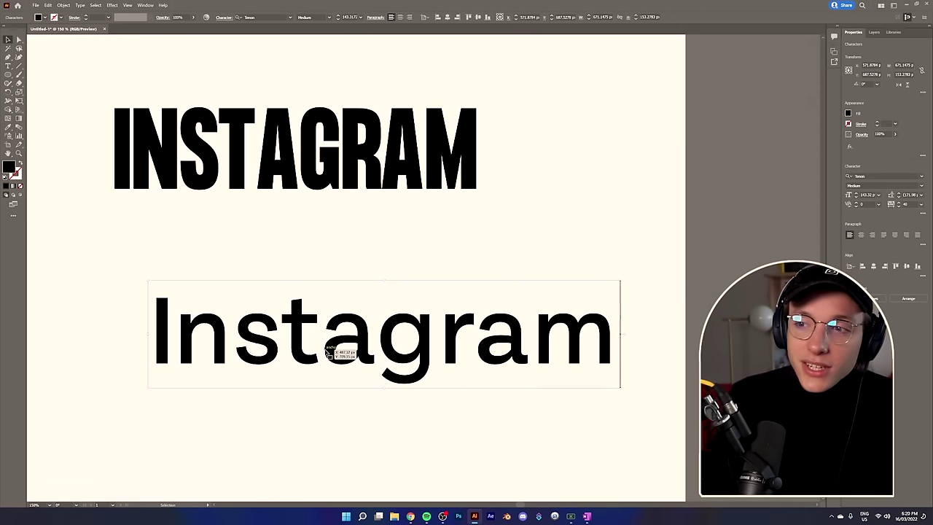
{"action": "key", "text": "Return"}
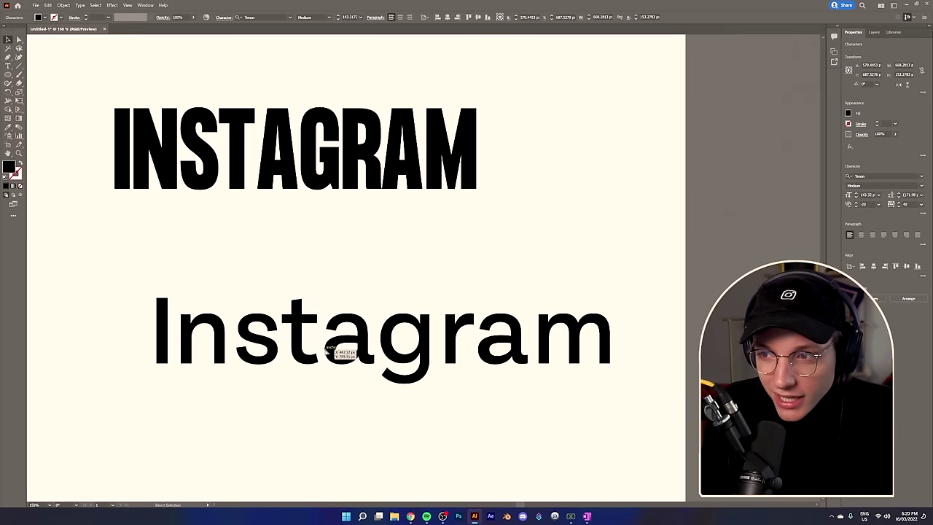
- Tighten the tracking of the whole lower Instagram wordmark to -40
{"action": "key", "text": "ctrl+a"}
{"action": "key", "text": "alt+Left"}
{"action": "key", "text": "alt+Left"}
{"action": "key", "text": "alt+Left"}
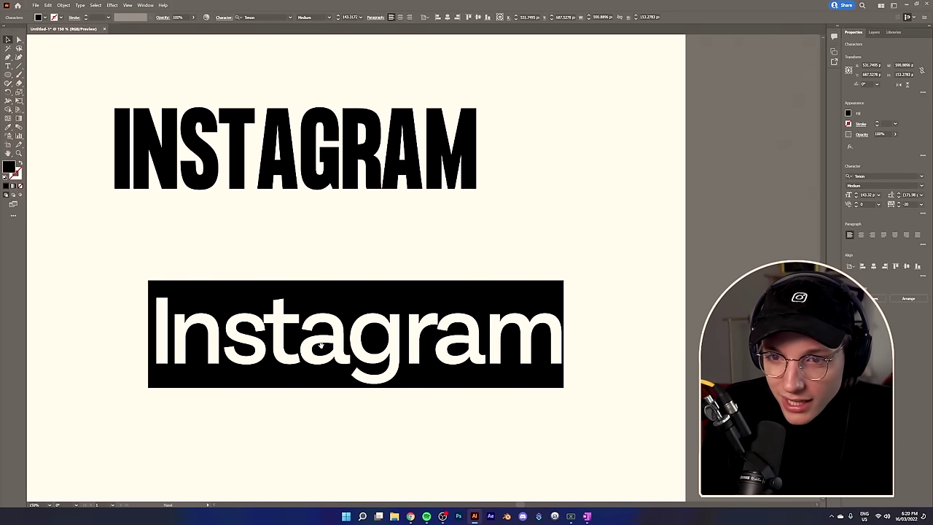
{"action": "key", "text": "alt+Left"}
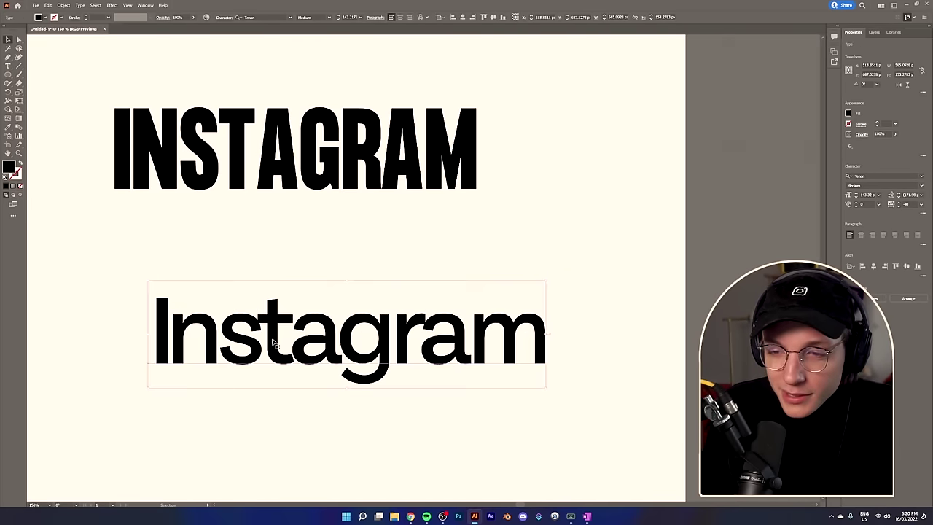
- Adjust the kerning between the s and t of the lower Instagram wordmark
{"action": "left_click", "coordinate": [262, 338]}
{"action": "key", "text": "alt+Left"}
{"action": "key", "text": "alt+Left"}
{"action": "key", "text": "alt+Left"}
{"action": "key", "text": "alt+Left"}
{"action": "key", "text": "alt+Left"}
{"action": "key", "text": "alt+Left"}
{"action": "key", "text": "alt+Left"}
{"action": "key", "text": "alt+Left"}
{"action": "key", "text": "alt+Left"}
{"action": "key", "text": "alt+Left"}
{"action": "key", "text": "alt+Left"}
{"action": "key", "text": "alt+Right"}
{"action": "key", "text": "alt+Right"}
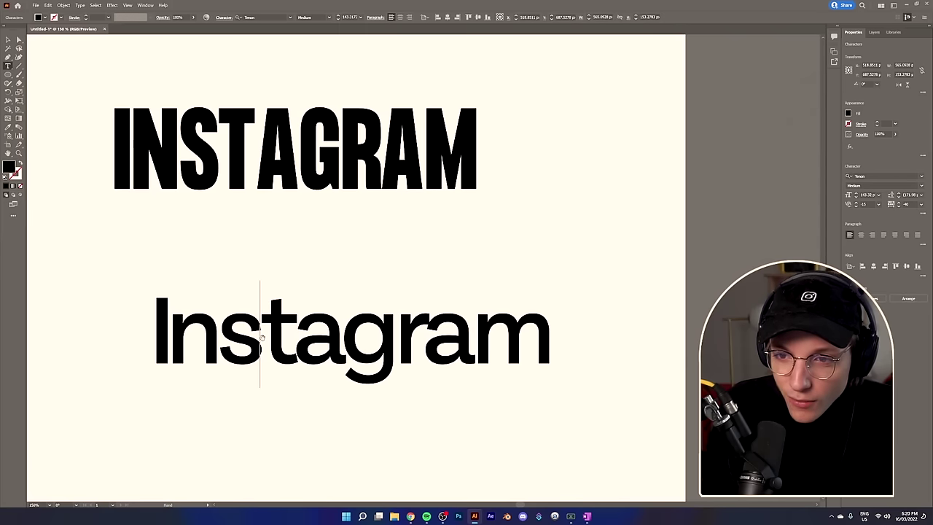
- Refine the kerning of the opening letter pairs of the lower Instagram wordmark, working back toward the I
{"action": "key", "text": "Left"}
{"action": "key", "text": "alt+Left"}
{"action": "key", "text": "alt+Left"}
{"action": "key", "text": "alt+Left"}
{"action": "key", "text": "alt+Left"}
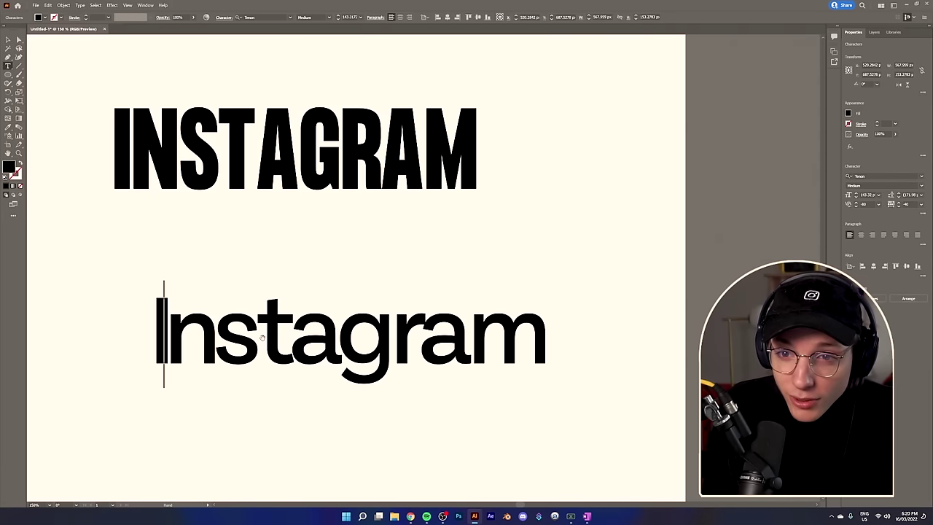
{"action": "key", "text": "Right"}
{"action": "key", "text": "Right"}
{"action": "key", "text": "Right"}
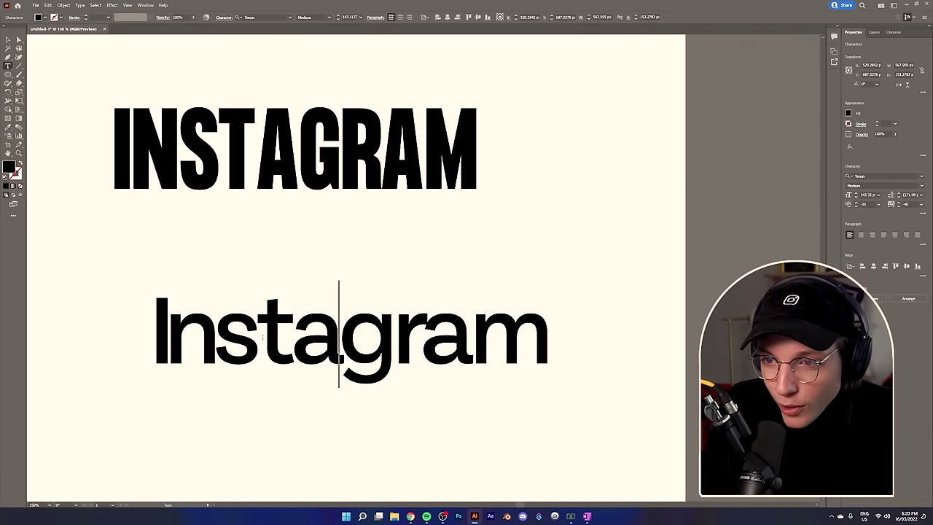
- Fine-tune the kerning of the letter pairs in the second half of the lower Instagram wordmark, around the g, r and a
{"action": "key", "text": "Right"}
{"action": "key", "text": "alt+Left"}
{"action": "key", "text": "alt+Left"}
{"action": "key", "text": "alt+Left"}
{"action": "key", "text": "alt+Left"}
{"action": "key", "text": "alt+Left"}
{"action": "key", "text": "alt+Left"}
{"action": "key", "text": "alt+Left"}
{"action": "key", "text": "alt+Left"}
{"action": "key", "text": "alt+Left"}
{"action": "key", "text": "alt+Left"}
{"action": "key", "text": "alt+Left"}
{"action": "key", "text": "alt+Left"}
{"action": "key", "text": "Right"}
{"action": "key", "text": "alt+Right"}
{"action": "key", "text": "alt+Right"}
{"action": "key", "text": "alt+Right"}
{"action": "key", "text": "alt+Right"}
{"action": "key", "text": "alt+Right"}
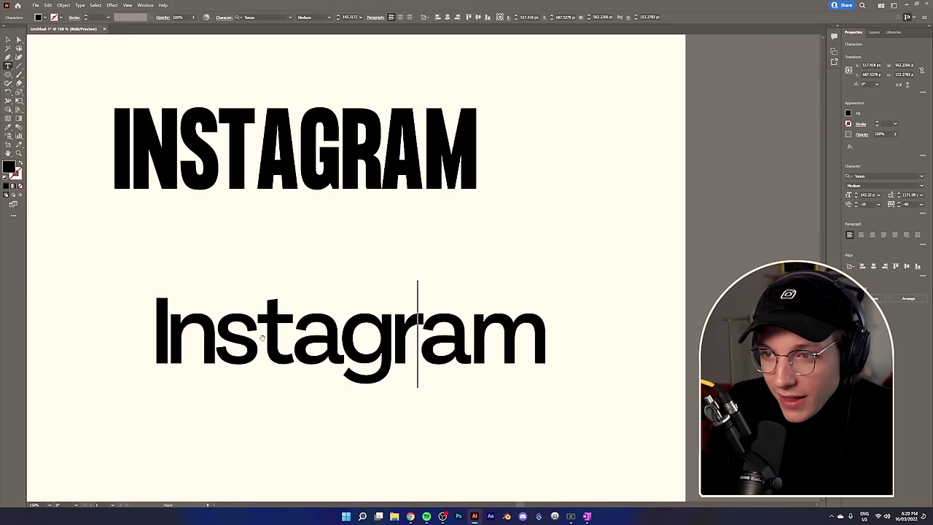
{"action": "key", "text": "Right"}
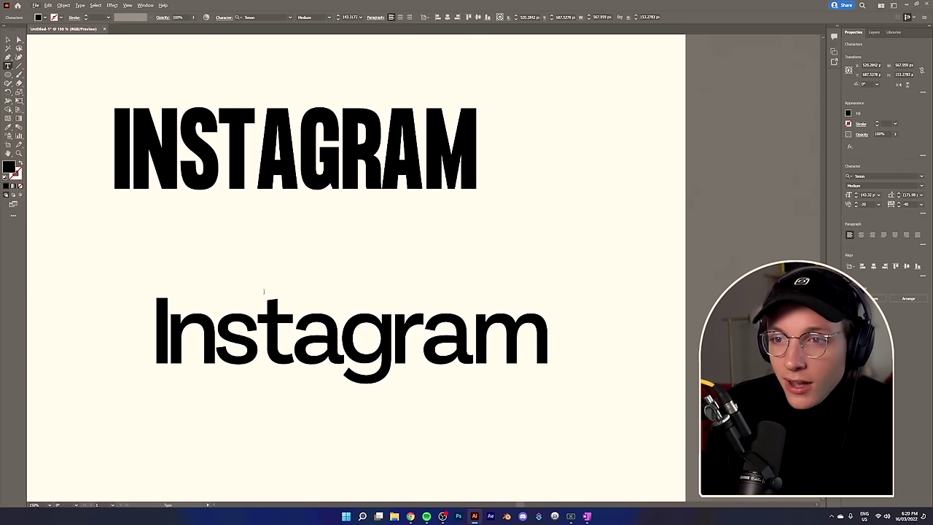
- Loosen the kerning between the I and n of the lower Instagram wordmark to -60
{"action": "key", "text": "Escape"}
{"action": "scroll", "coordinate": [361, 341], "scroll_direction": "down", "scroll_amount": 5}
{"action": "left_click", "coordinate": [361, 340]}
{"action": "scroll", "coordinate": [361, 340], "scroll_direction": "up", "scroll_amount": 5}
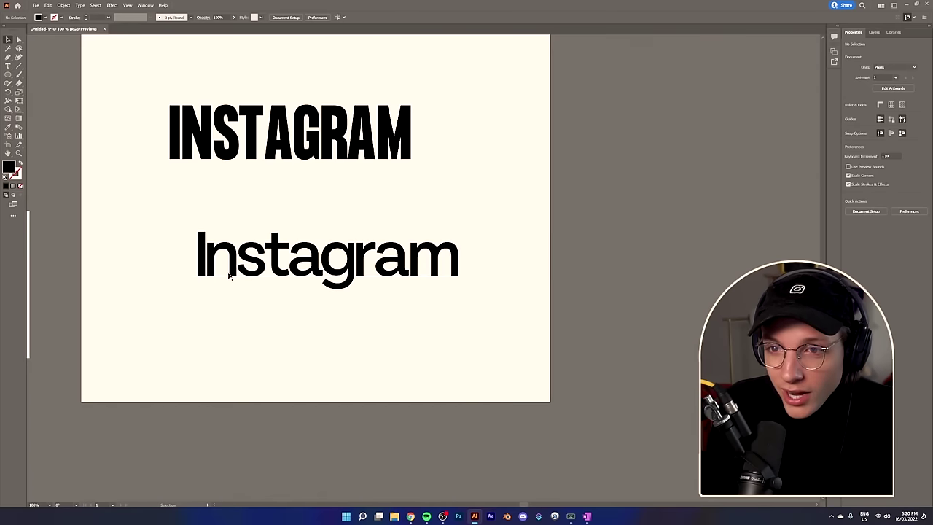
{"action": "double_click", "coordinate": [204, 269]}
{"action": "key", "text": "alt+Right"}
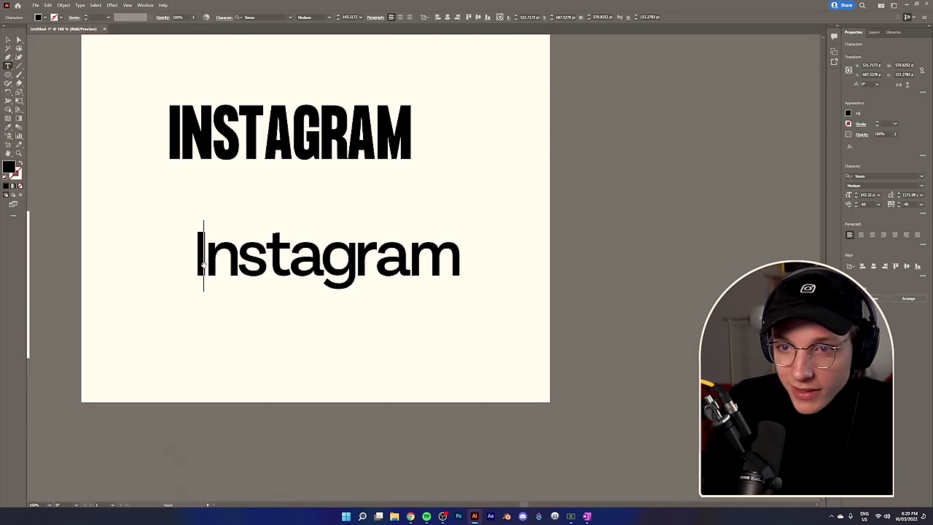
{"action": "left_click", "coordinate": [8, 38]}
- Move the condensed bold INSTAGRAM wordmark off the artboard, below the original script logo
{"action": "left_click", "coordinate": [245, 123]}
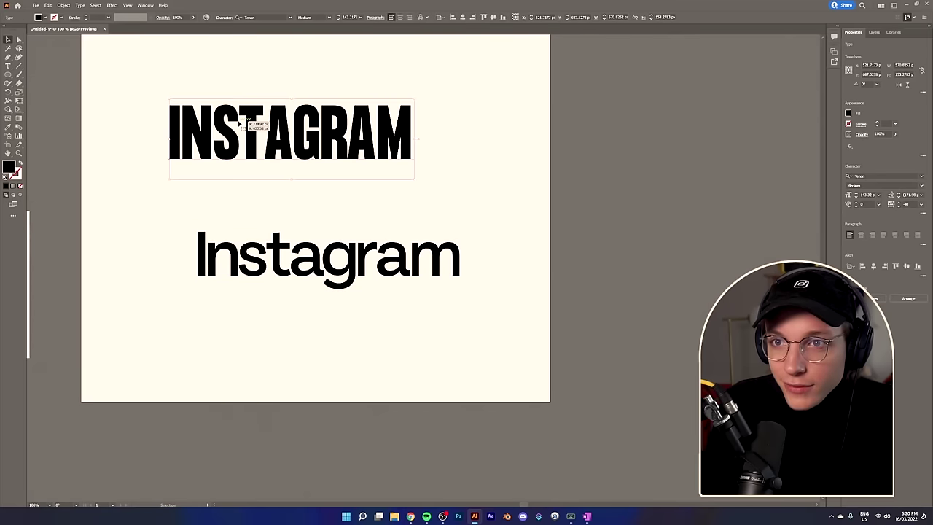
{"action": "scroll", "coordinate": [241, 124], "scroll_direction": "down", "scroll_amount": 2}
{"action": "left_click_drag", "start_coordinate": [253, 151], "coordinate": [53, 332]}
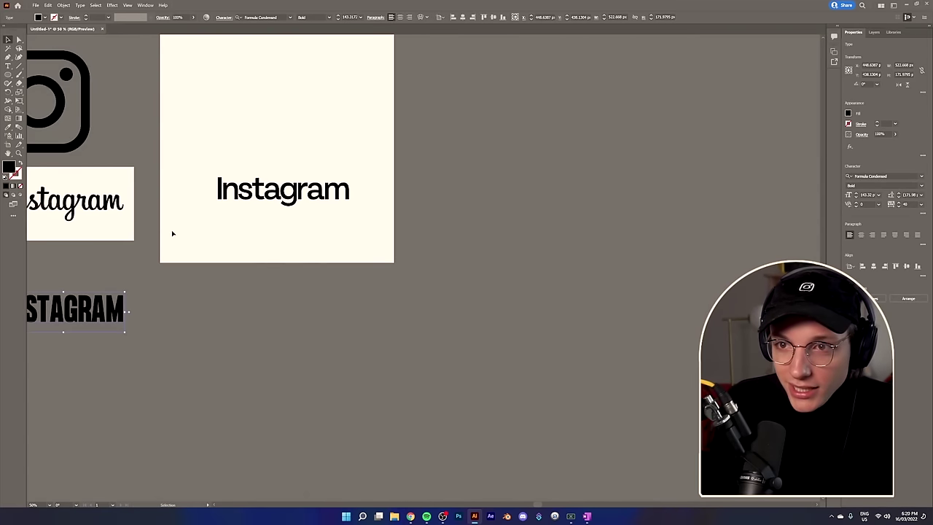
{"action": "left_click", "coordinate": [171, 233]}
- Move the Tenon Instagram wordmark slightly up and center it horizontally on the artboard
{"action": "scroll", "coordinate": [221, 66], "scroll_direction": "up", "scroll_amount": 1}
{"action": "scroll", "coordinate": [221, 67], "scroll_direction": "up", "scroll_amount": 1}
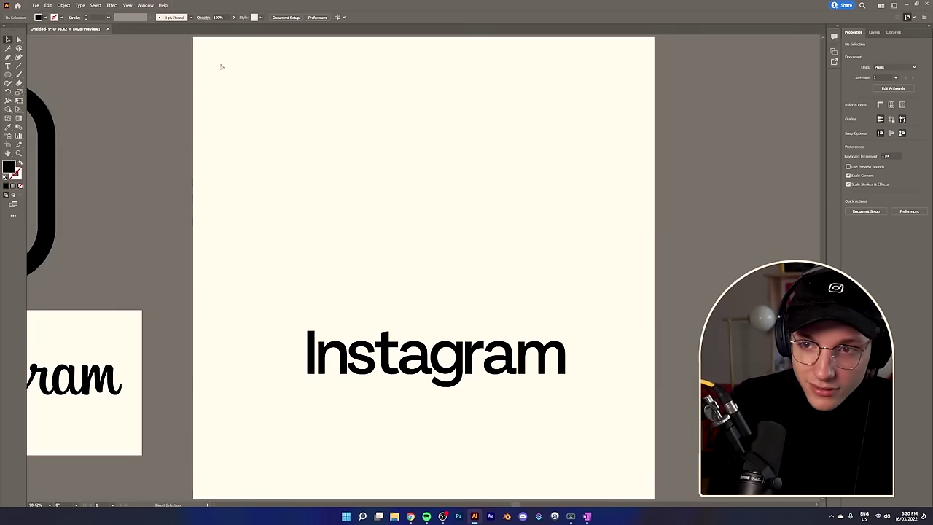
{"action": "left_click_drag", "start_coordinate": [382, 349], "coordinate": [358, 229]}
{"action": "left_click", "coordinate": [452, 329]}
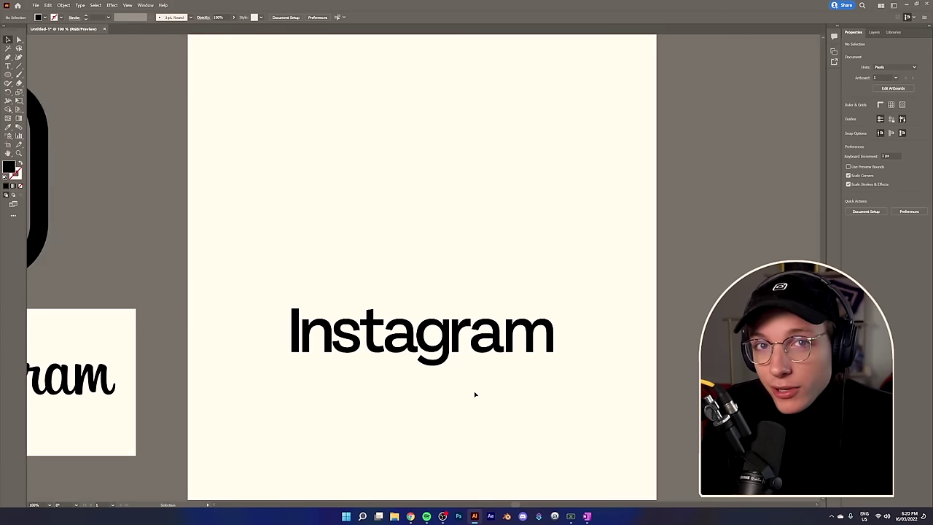
- Draw a rounded rectangle about 359 × 278 px above the Instagram wordmark, with no fill and a black 1 pt stroke
{"action": "scroll", "coordinate": [474, 395], "scroll_direction": "down", "scroll_amount": 2}
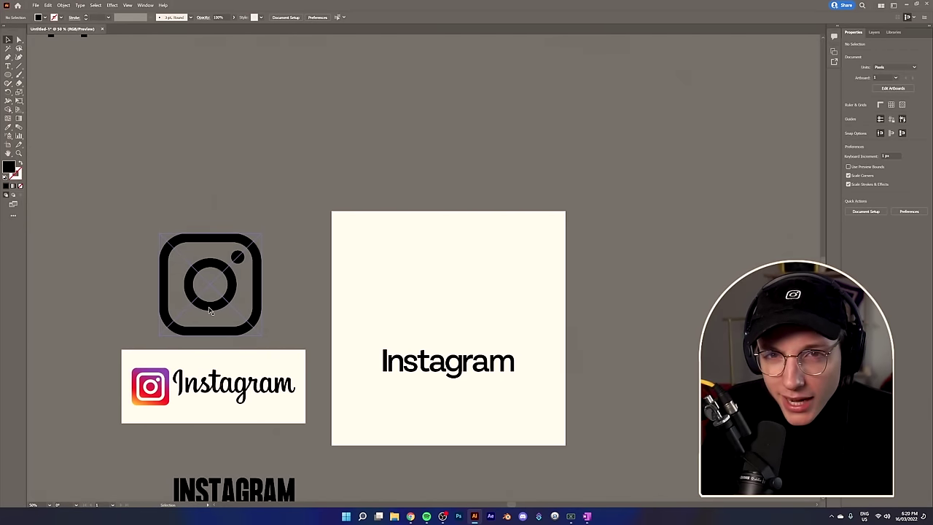
{"action": "scroll", "coordinate": [469, 401], "scroll_direction": "up", "scroll_amount": 1}
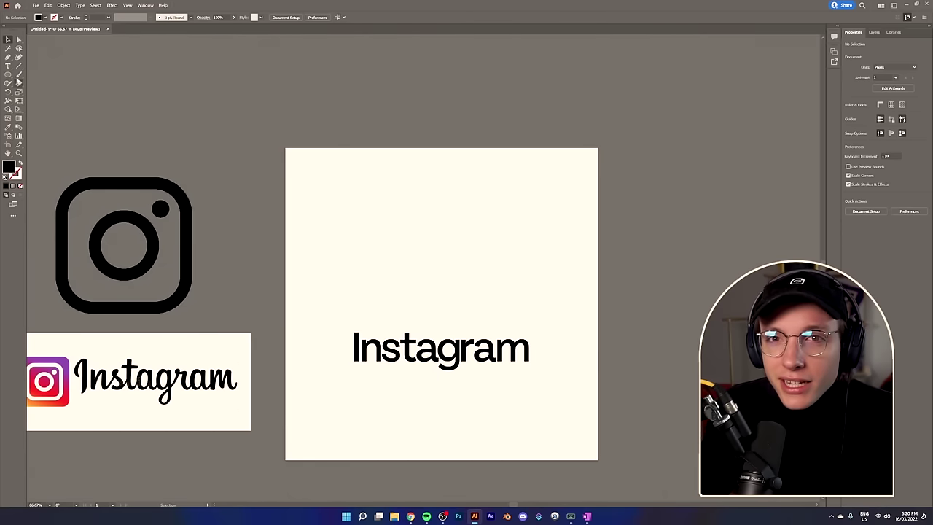
{"action": "left_click_drag", "start_coordinate": [8, 75], "coordinate": [44, 82]}
{"action": "scroll", "coordinate": [437, 263], "scroll_direction": "up", "scroll_amount": 1}
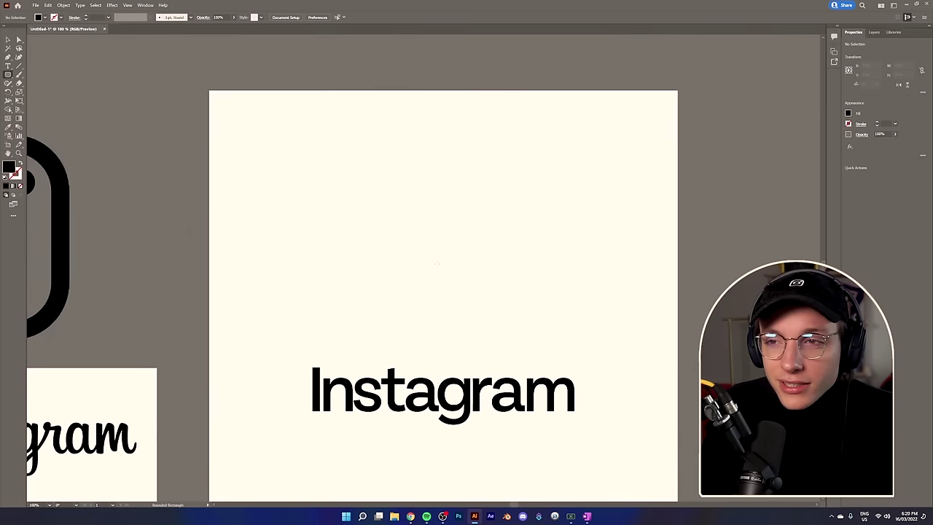
{"action": "left_click", "coordinate": [46, 18]}
{"action": "left_click", "coordinate": [7, 30]}
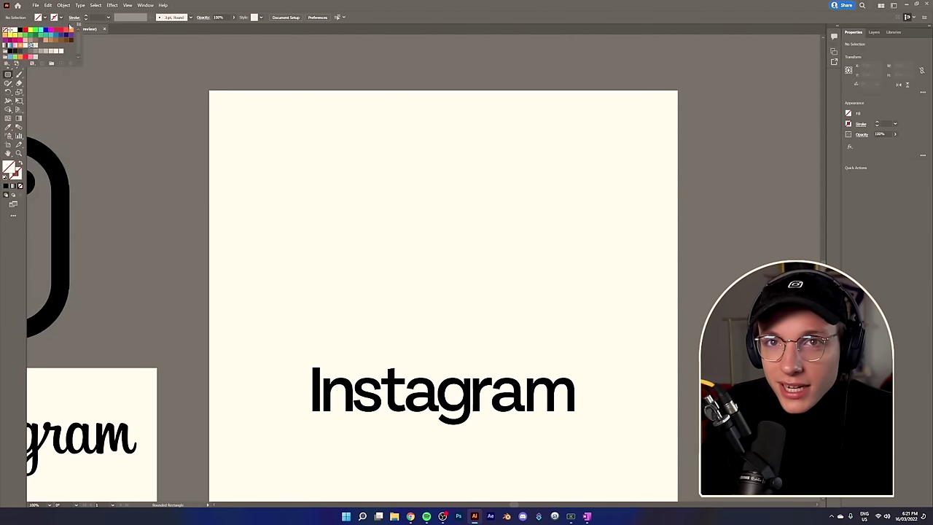
{"action": "left_click", "coordinate": [61, 18]}
{"action": "left_click", "coordinate": [61, 19]}
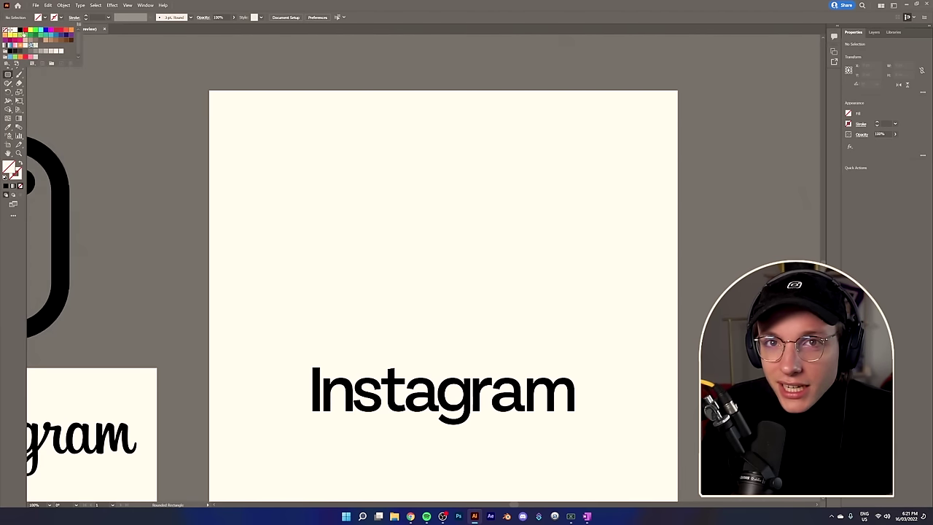
{"action": "left_click", "coordinate": [22, 33]}
{"action": "left_click", "coordinate": [63, 20]}
{"action": "left_click_drag", "start_coordinate": [281, 195], "coordinate": [449, 324]}
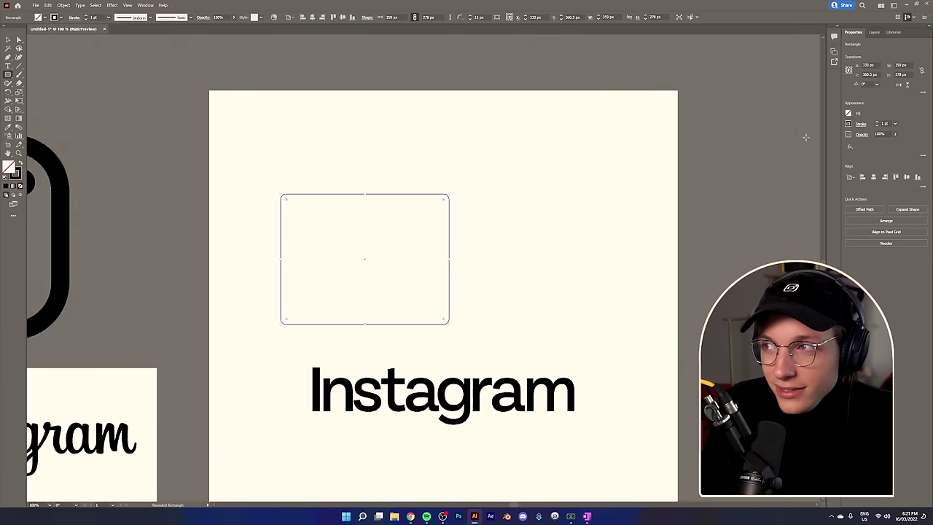
- Increase the rectangle's corner radius to about 40.6 px and move the shape closer to the artboard's center
{"action": "mouse_move", "coordinate": [445, 203]}
{"action": "left_mouse_down"}
{"action": "mouse_move", "coordinate": [412, 216]}
{"action": "mouse_move", "coordinate": [430, 212]}
{"action": "left_mouse_up"}
{"action": "left_click", "coordinate": [8, 41]}
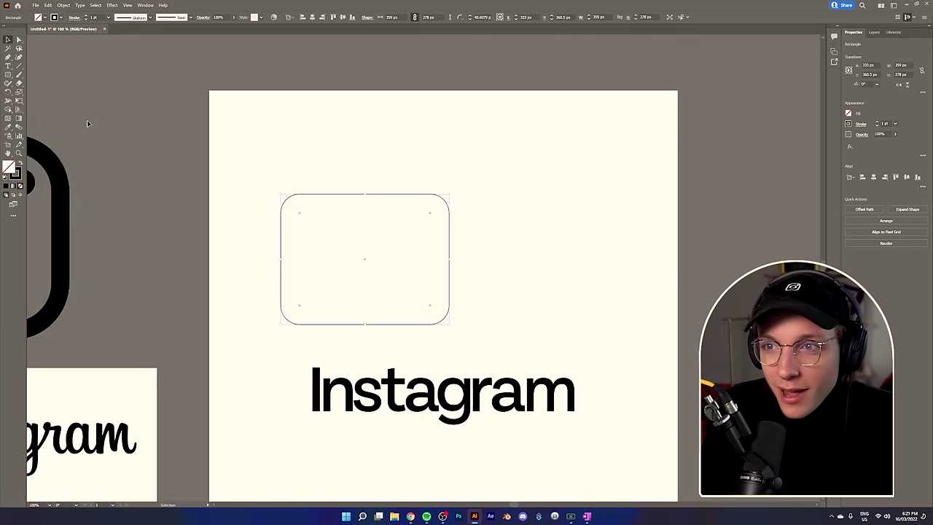
{"action": "left_click_drag", "start_coordinate": [450, 298], "coordinate": [487, 300]}
{"action": "left_click", "coordinate": [169, 173]}
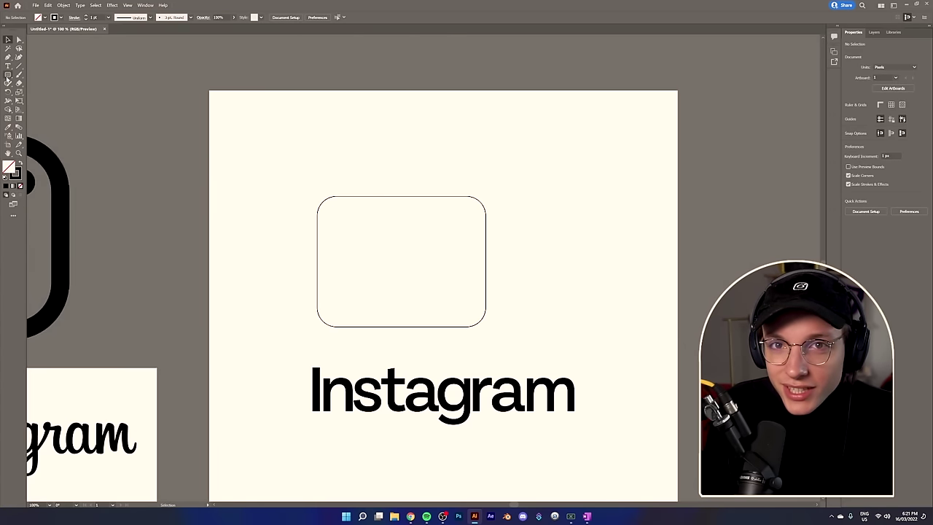
- Draw a triangle about 87 × 75 px above the rounded rectangle and rotate it 90° so it points left
{"action": "left_click_drag", "start_coordinate": [7, 75], "coordinate": [45, 104]}
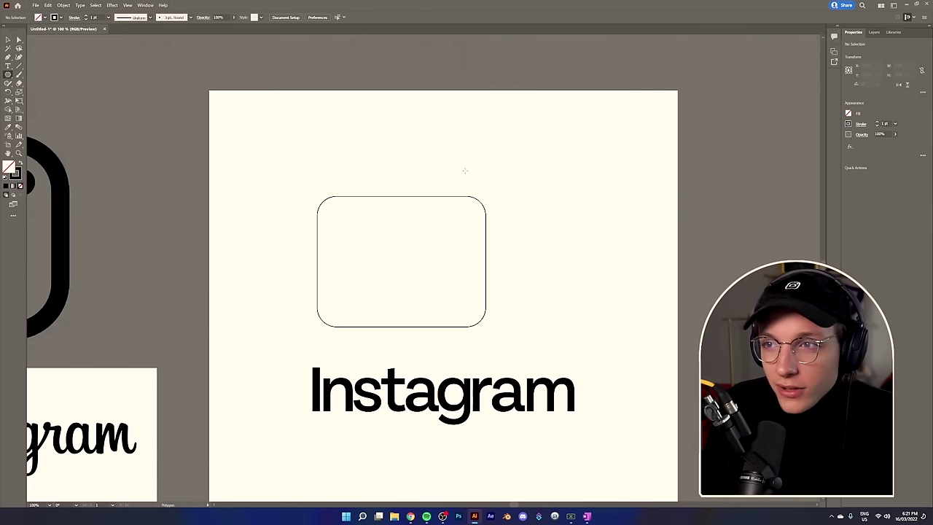
{"action": "left_click", "coordinate": [463, 198]}
{"action": "key", "text": "Return"}
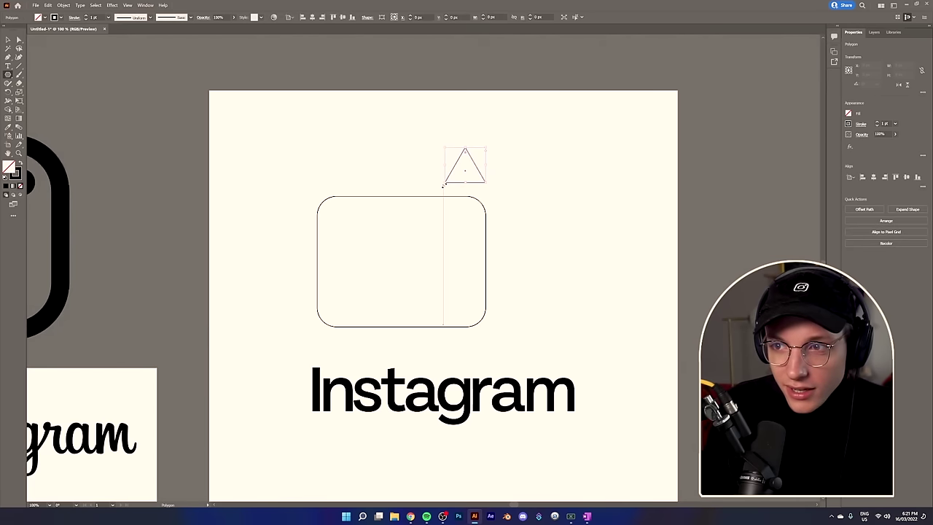
{"action": "left_click_drag", "start_coordinate": [487, 145], "coordinate": [431, 129]}
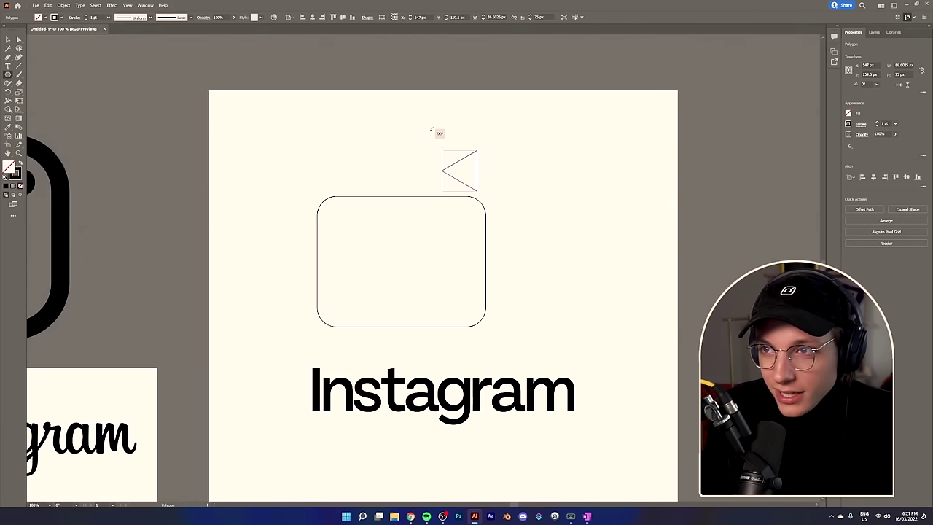
- Round the triangle's corners and scale it to about 182 × 283 px, placing it just beside the rectangle as the camera lens
{"action": "left_click_drag", "start_coordinate": [442, 170], "coordinate": [587, 353]}
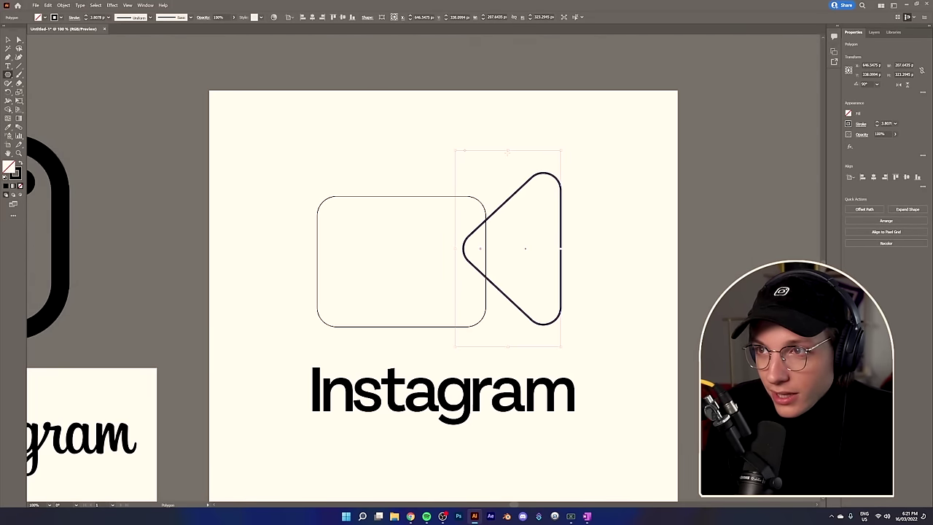
{"action": "left_click_drag", "start_coordinate": [509, 150], "coordinate": [505, 202]}
{"action": "key", "text": "v"}
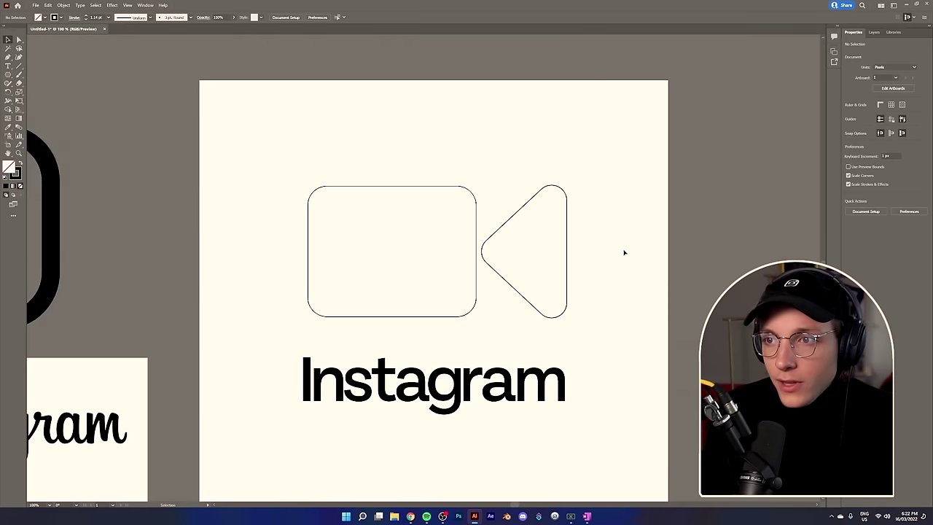
{"action": "scroll", "coordinate": [577, 292], "scroll_direction": "up", "scroll_amount": 1}
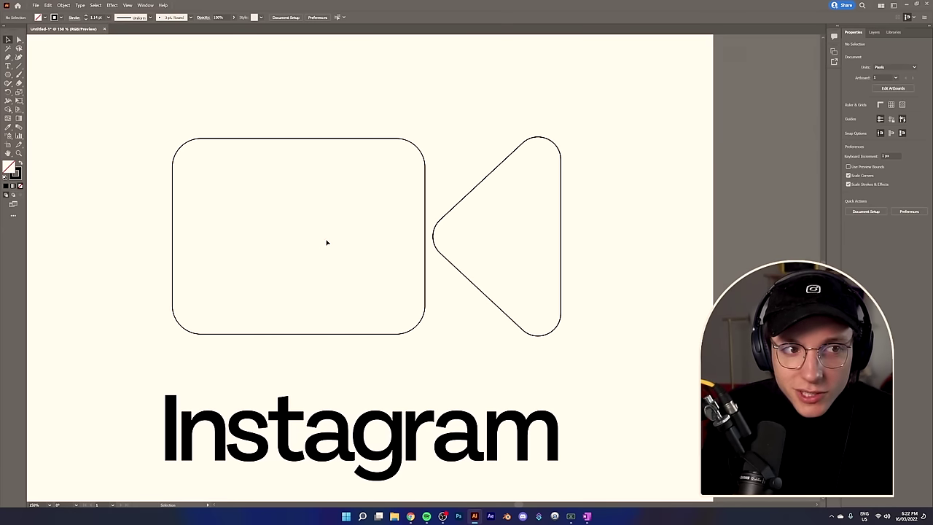
{"action": "scroll", "coordinate": [617, 296], "scroll_direction": "down", "scroll_amount": 3}
{"action": "scroll", "coordinate": [621, 314], "scroll_direction": "up", "scroll_amount": 2}
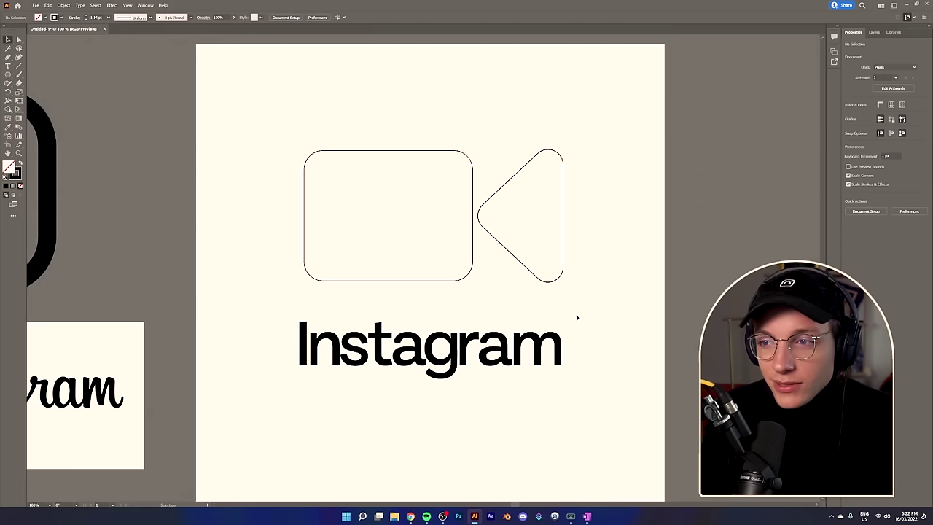
- Align the Instagram wordmark with the rectangle's left edge and break it into two lines, Insta and gram
{"action": "mouse_move", "coordinate": [435, 356]}
{"action": "left_mouse_down"}
{"action": "mouse_move", "coordinate": [453, 201]}
{"action": "mouse_move", "coordinate": [462, 205]}
{"action": "mouse_move", "coordinate": [443, 354]}
{"action": "left_mouse_up"}
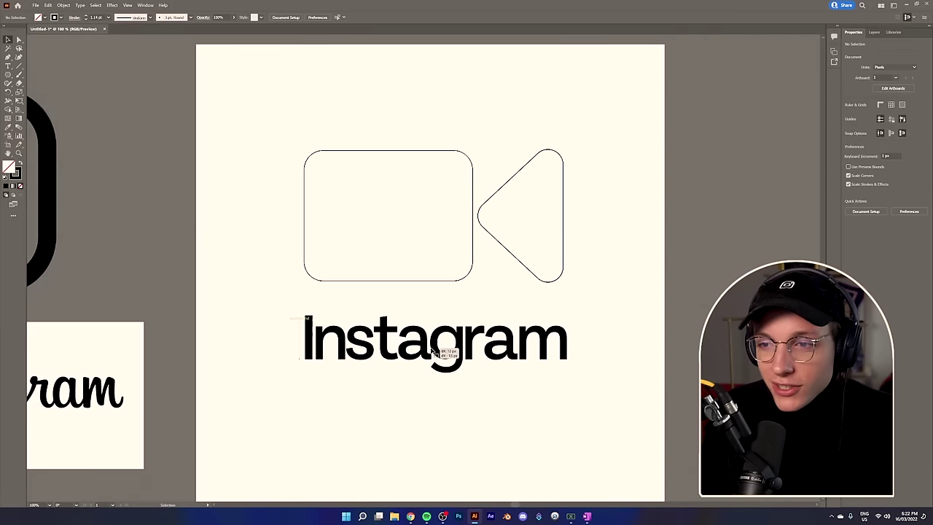
{"action": "double_click", "coordinate": [430, 344]}
{"action": "key", "text": "Return"}
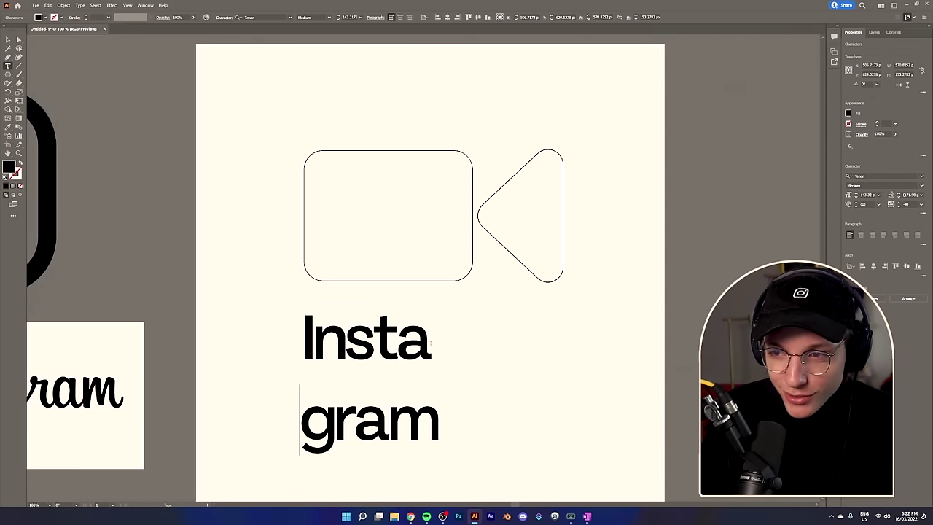
- Tighten the leading of the two-line wordmark to 77.98 pt
{"action": "key", "text": "ctrl+a"}
{"action": "key", "text": "alt+Up"}
{"action": "key", "text": "alt+Up"}
{"action": "key", "text": "alt+Up"}
{"action": "key", "text": "alt+Up"}
{"action": "key", "text": "alt+Up"}
{"action": "key", "text": "alt+Up"}
{"action": "key", "text": "alt+Up"}
{"action": "key", "text": "alt+Up"}
{"action": "key", "text": "alt+Up"}
{"action": "key", "text": "alt+Up"}
{"action": "key", "text": "alt+Up"}
{"action": "key", "text": "alt+Up"}
{"action": "key", "text": "alt+Up"}
{"action": "key", "text": "alt+Up"}
{"action": "key", "text": "alt+Up"}
{"action": "key", "text": "alt+Up"}
{"action": "key", "text": "alt+Up"}
{"action": "key", "text": "alt+Up"}
{"action": "key", "text": "alt+Up"}
{"action": "key", "text": "alt+Up"}
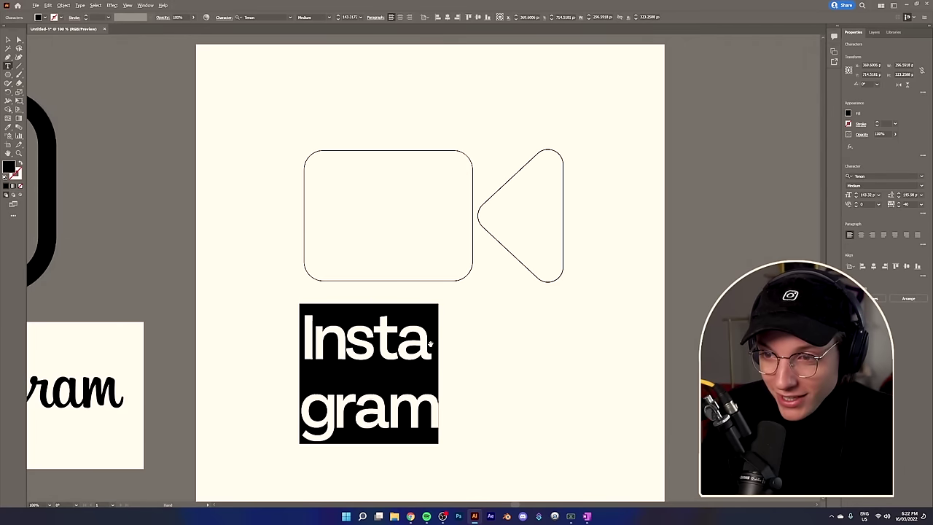
{"action": "key", "text": "alt+Up"}
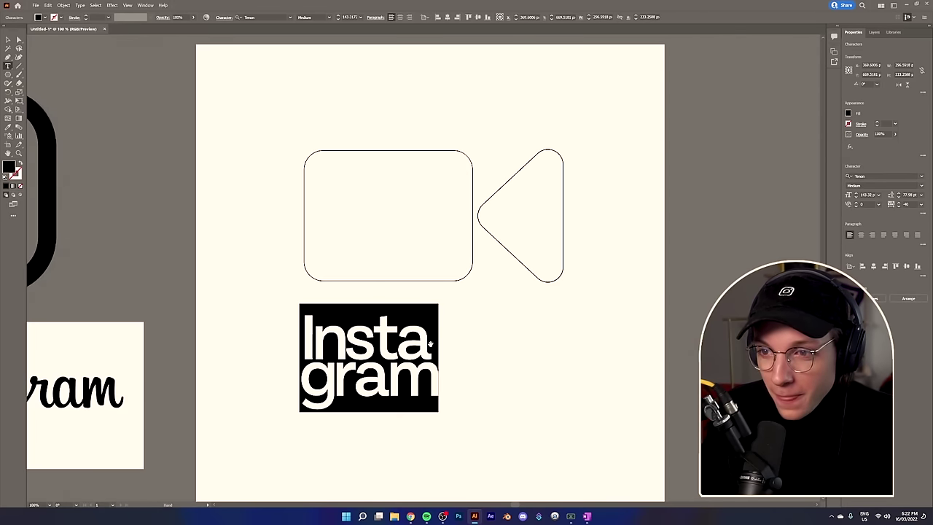
{"action": "left_click", "coordinate": [8, 38]}
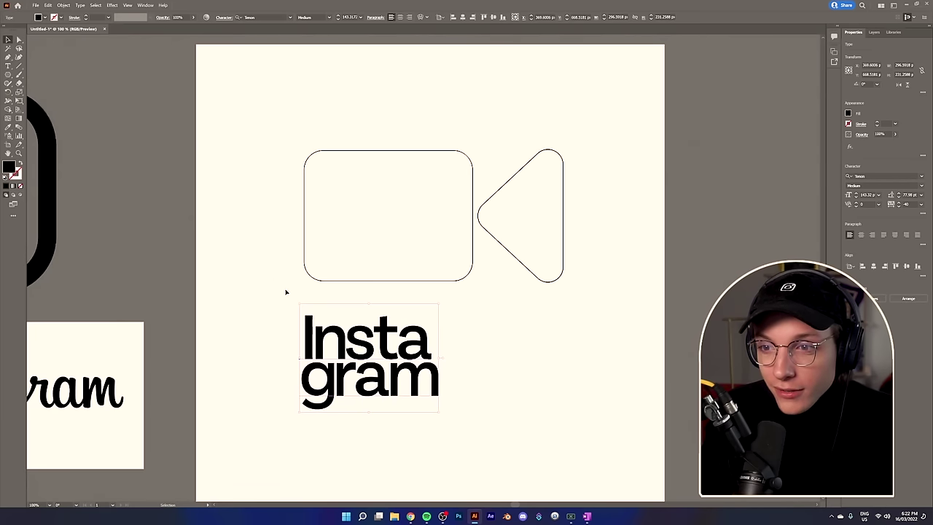
- Place the two-line wordmark inside the rounded rectangle with its text center-aligned
{"action": "left_click_drag", "start_coordinate": [352, 359], "coordinate": [367, 209]}
{"action": "left_click", "coordinate": [463, 305]}
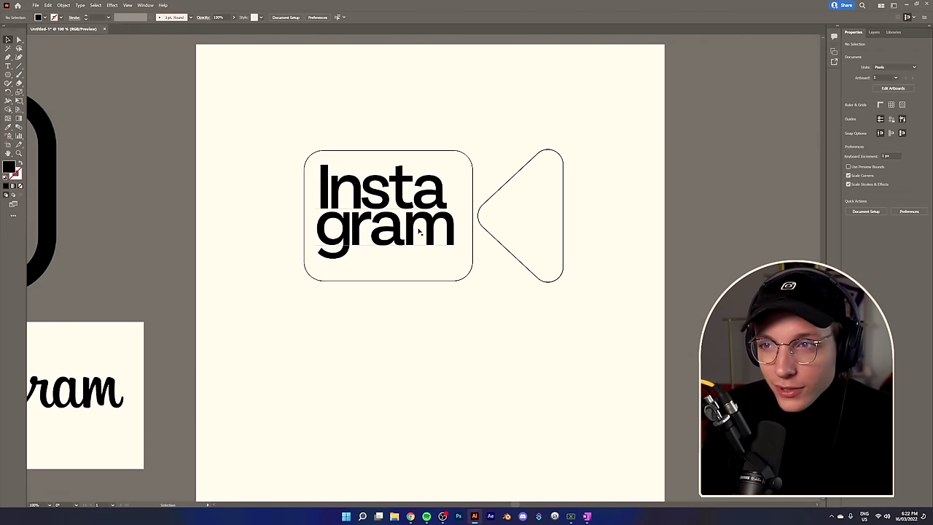
{"action": "scroll", "coordinate": [521, 345], "scroll_direction": "down", "scroll_amount": 1}
{"action": "left_click", "coordinate": [419, 276]}
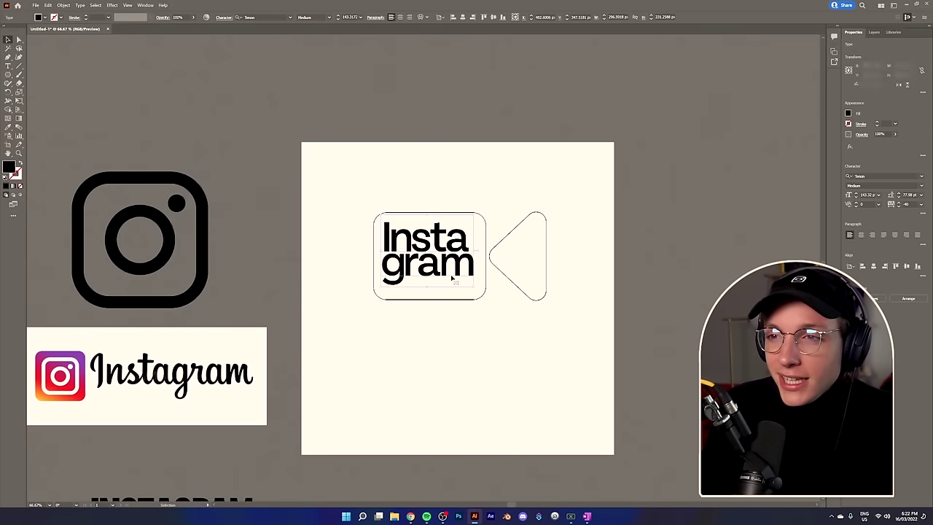
{"action": "left_click", "coordinate": [860, 235]}
{"action": "left_click", "coordinate": [546, 313]}
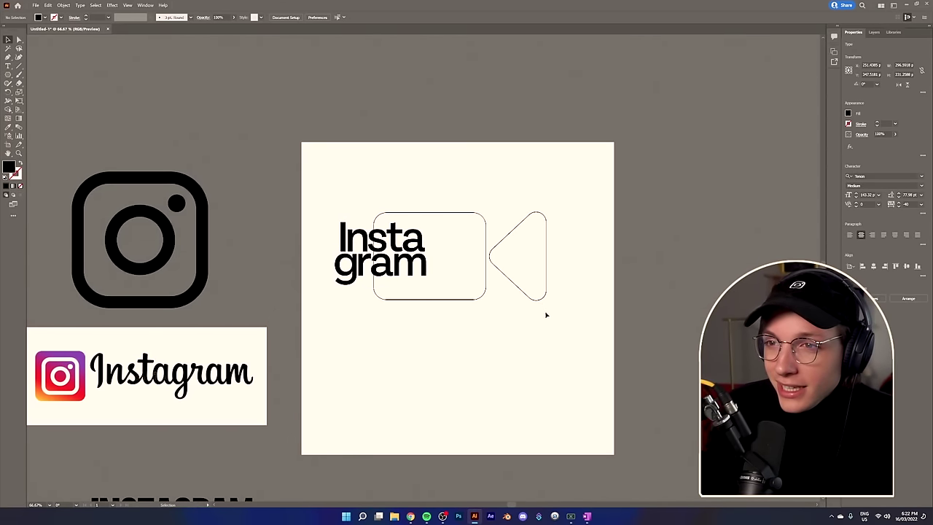
{"action": "left_click_drag", "start_coordinate": [382, 265], "coordinate": [430, 271]}
{"action": "left_click", "coordinate": [449, 345]}
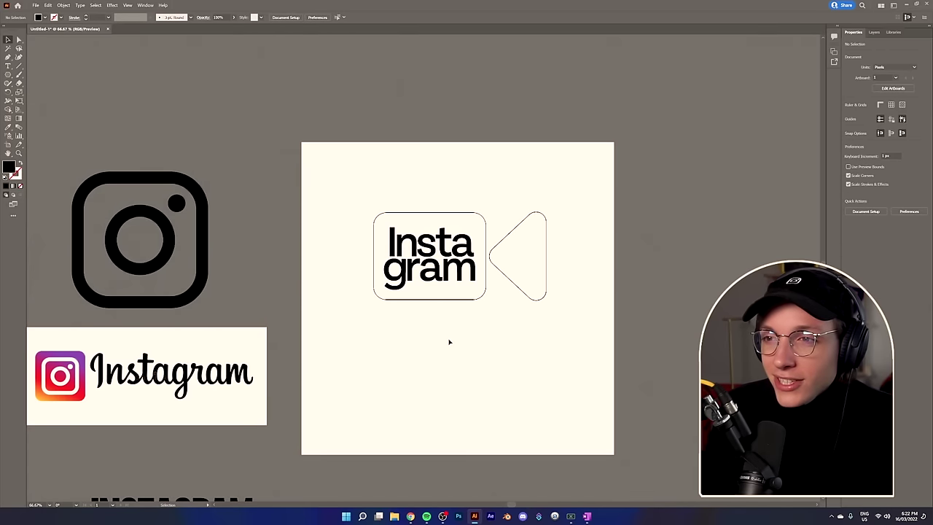
- Undo the wordmark's placement, alignment, leading and line-break changes
{"action": "scroll", "coordinate": [444, 335], "scroll_direction": "up", "scroll_amount": 3}
{"action": "scroll", "coordinate": [444, 335], "scroll_direction": "down", "scroll_amount": 2}
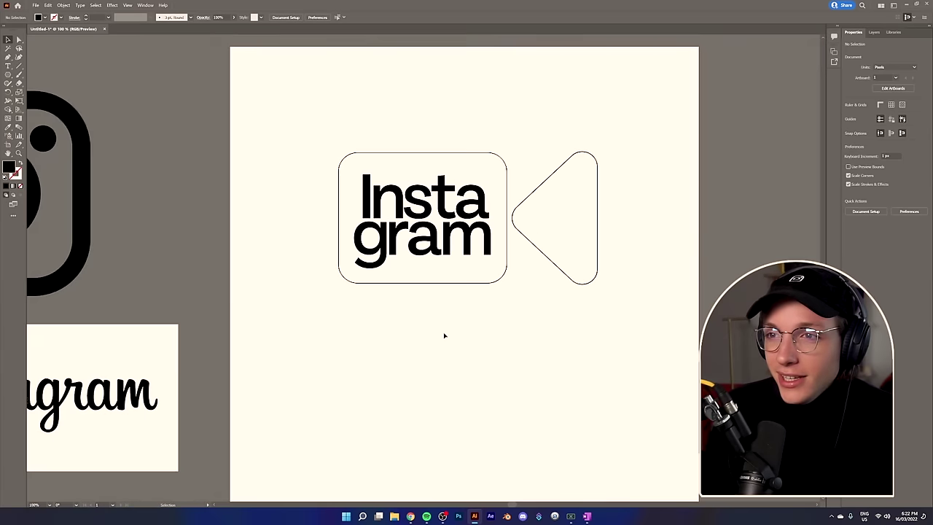
{"action": "scroll", "coordinate": [427, 189], "scroll_direction": "up", "scroll_amount": 2}
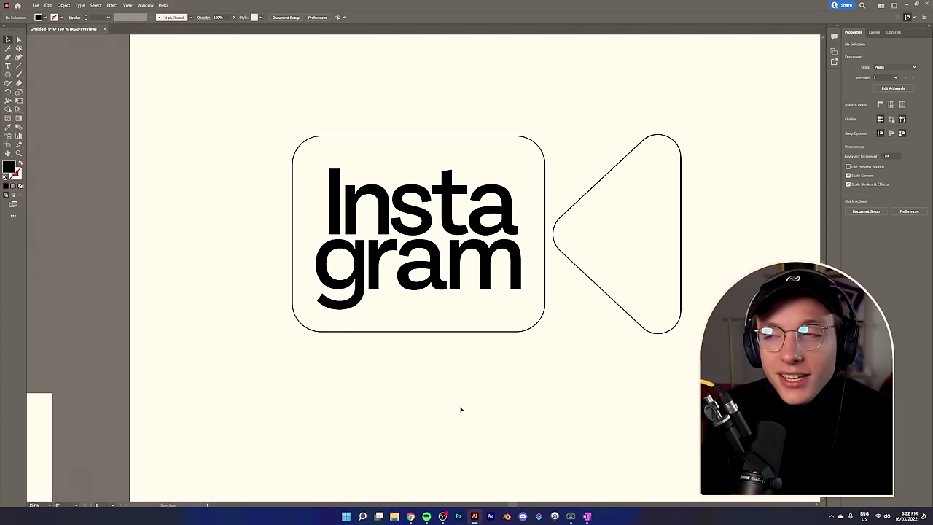
{"action": "scroll", "coordinate": [461, 409], "scroll_direction": "down", "scroll_amount": 4}
{"action": "scroll", "coordinate": [500, 438], "scroll_direction": "up", "scroll_amount": 2}
{"action": "scroll", "coordinate": [481, 413], "scroll_direction": "up", "scroll_amount": 1}
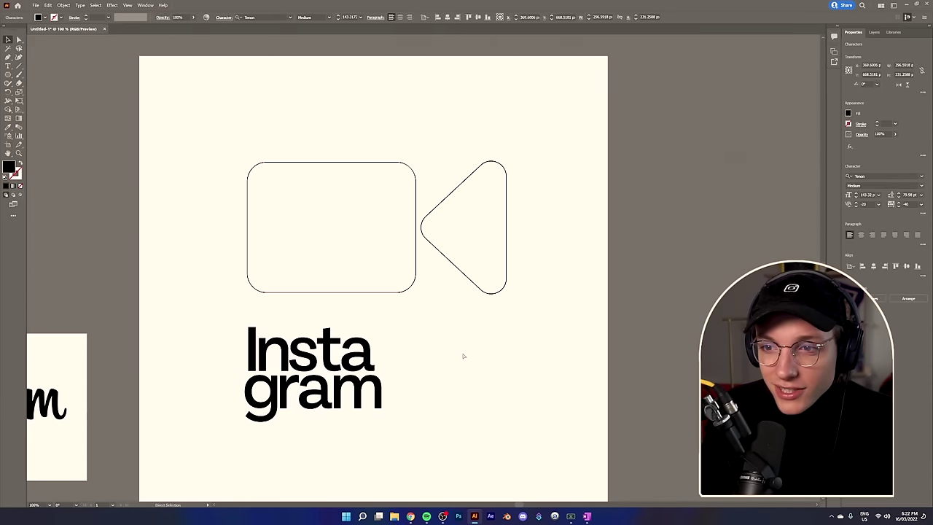
{"action": "key", "text": "ctrl+z"}
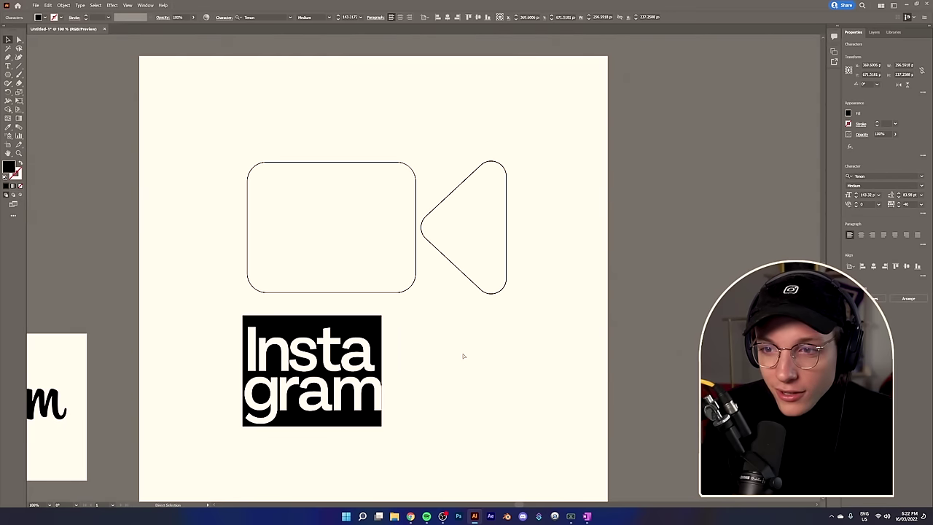
{"action": "key", "text": "alt+Down"}
{"action": "key", "text": "alt+Down"}
{"action": "key", "text": "alt+Down"}
{"action": "key", "text": "alt+Down"}
{"action": "key", "text": "alt+Down"}
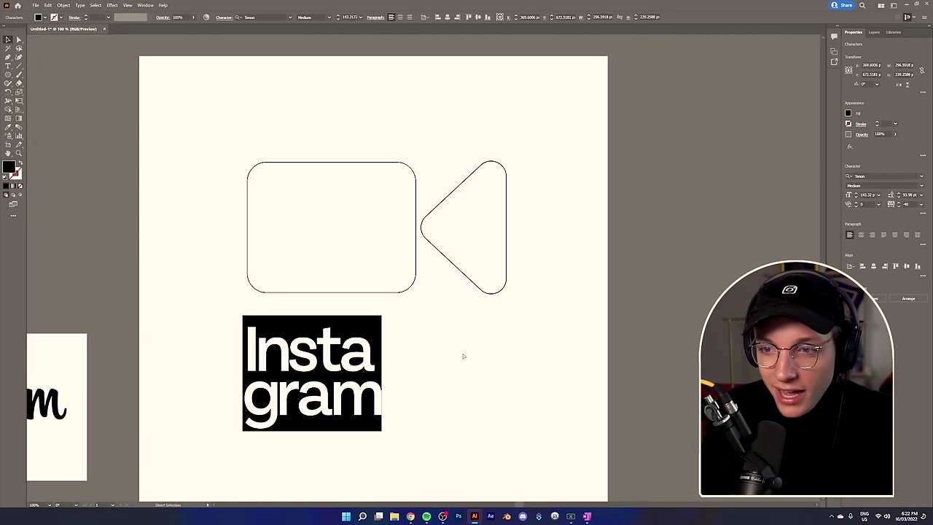
{"action": "key", "text": "alt+Down"}
{"action": "key", "text": "alt+Down"}
{"action": "key", "text": "alt+Down"}
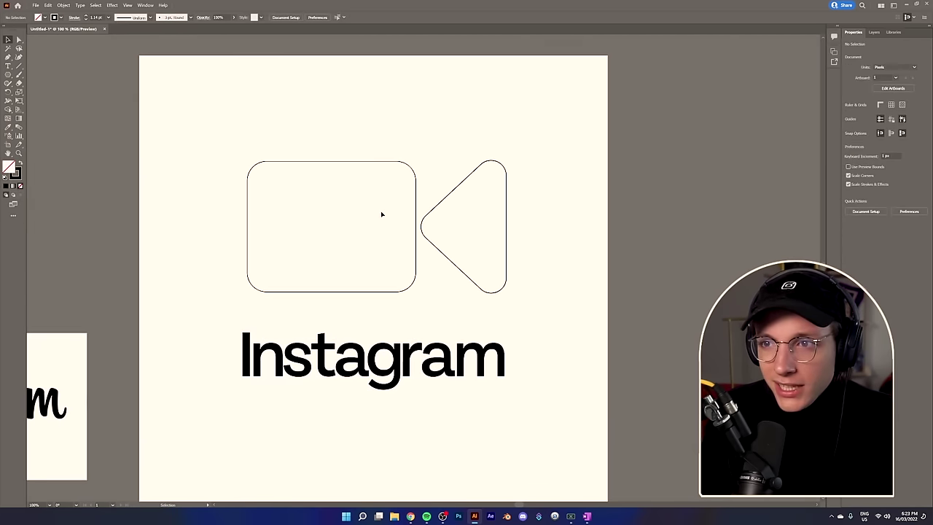
- Fill both the rounded rectangle and the rounded triangle with black
{"action": "scroll", "coordinate": [381, 214], "scroll_direction": "up", "scroll_amount": 2}
{"action": "scroll", "coordinate": [381, 214], "scroll_direction": "down", "scroll_amount": 2}
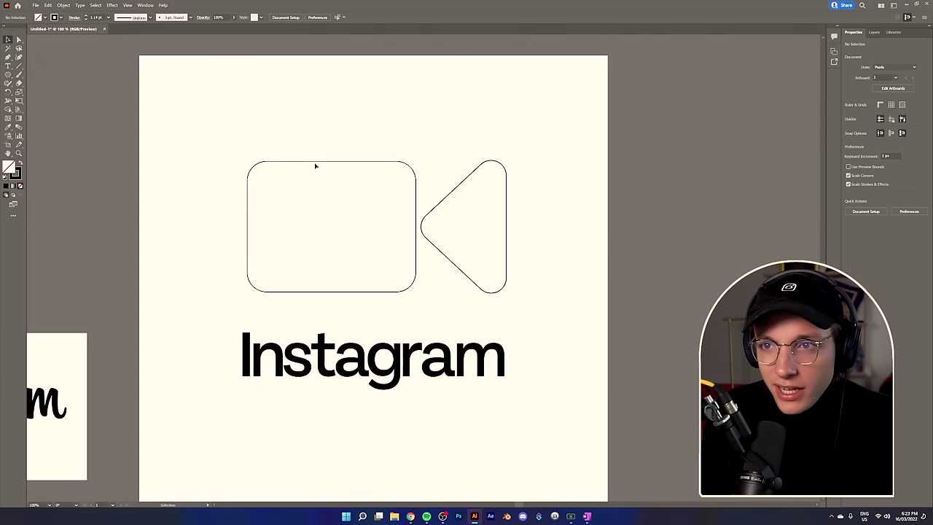
{"action": "left_click", "coordinate": [315, 166]}
{"action": "left_click", "coordinate": [45, 17]}
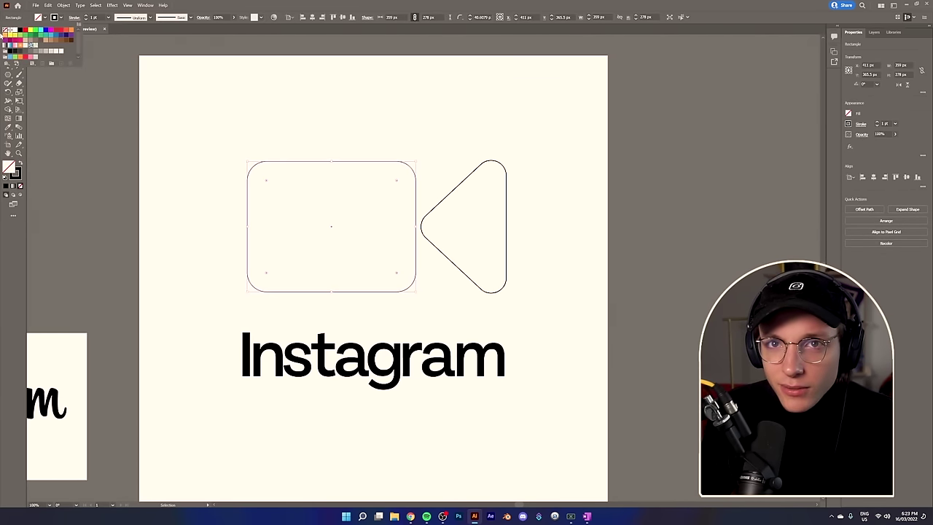
{"action": "left_click", "coordinate": [21, 30]}
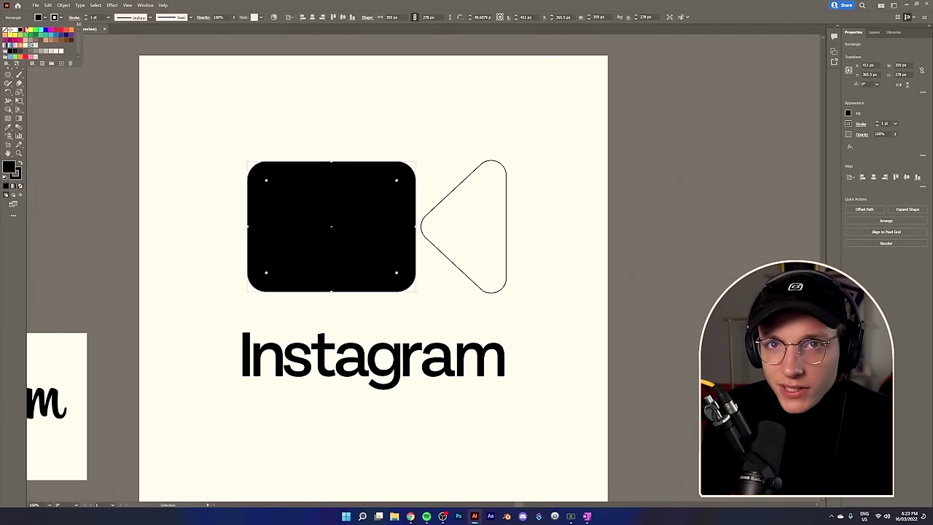
{"action": "left_click", "coordinate": [448, 201]}
{"action": "left_click", "coordinate": [446, 198]}
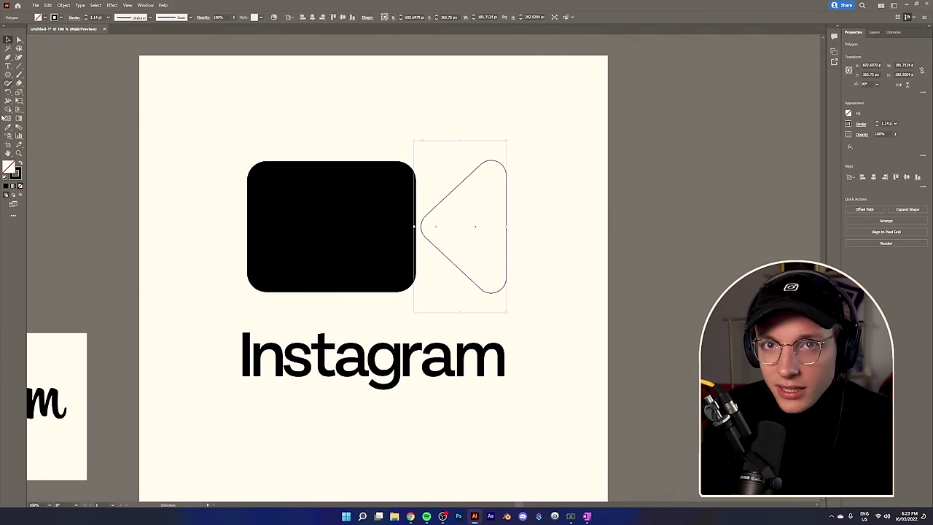
{"action": "left_click", "coordinate": [45, 18]}
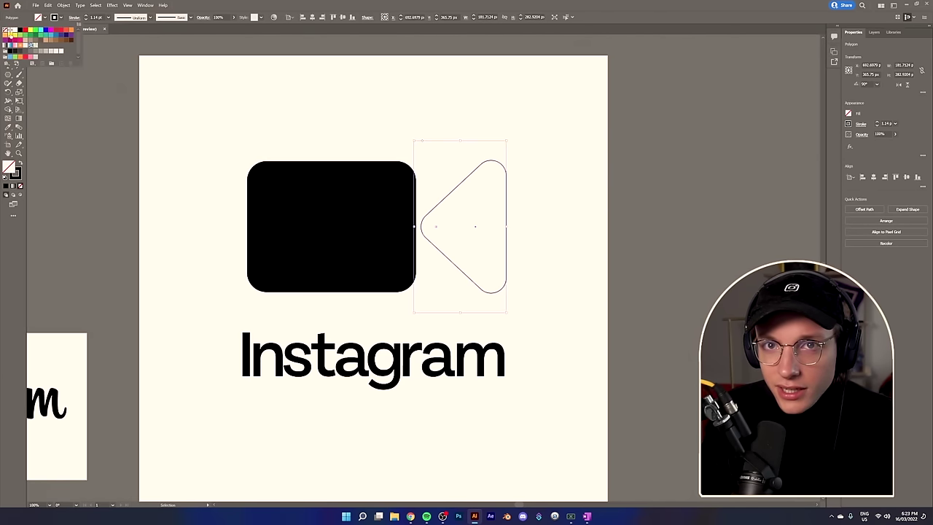
{"action": "left_click", "coordinate": [20, 31]}
{"action": "left_click", "coordinate": [267, 97]}
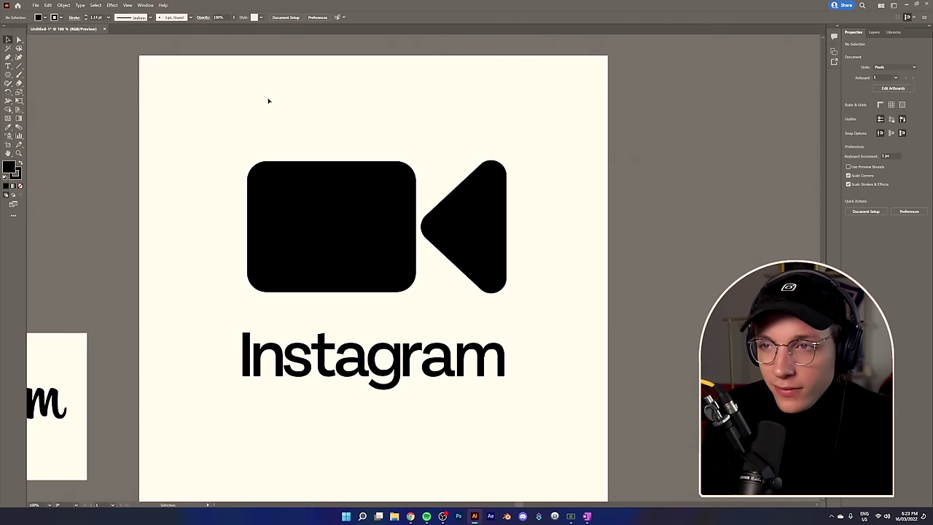
- Rotate the two camera shapes together slightly counterclockwise and scale them down to about two thirds of their size
{"action": "key", "text": "ctrl+a"}
{"action": "left_click_drag", "start_coordinate": [509, 294], "coordinate": [521, 262]}
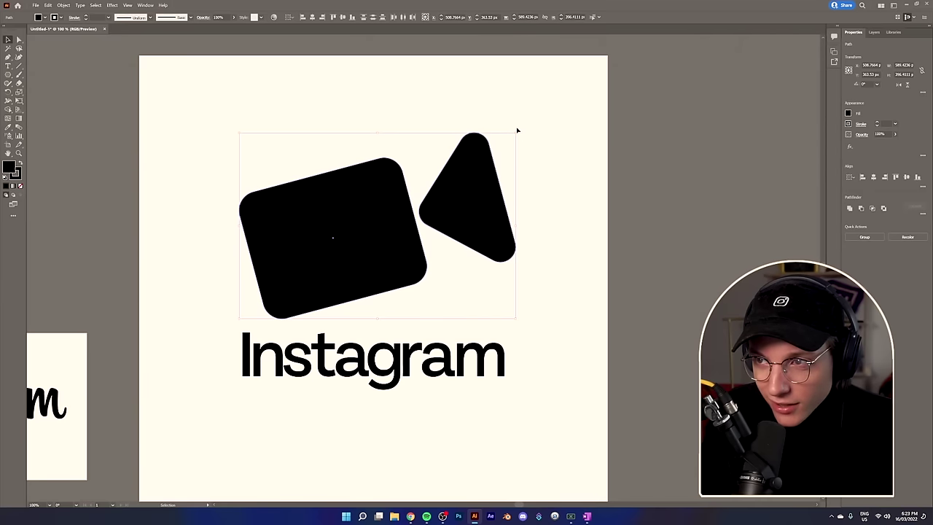
{"action": "left_click_drag", "start_coordinate": [514, 134], "coordinate": [469, 164]}
{"action": "left_click", "coordinate": [482, 182]}
- Try the camera icon flush with the wordmark's left edge, and settle it roughly centered above the wordmark
{"action": "left_click_drag", "start_coordinate": [289, 158], "coordinate": [443, 272]}
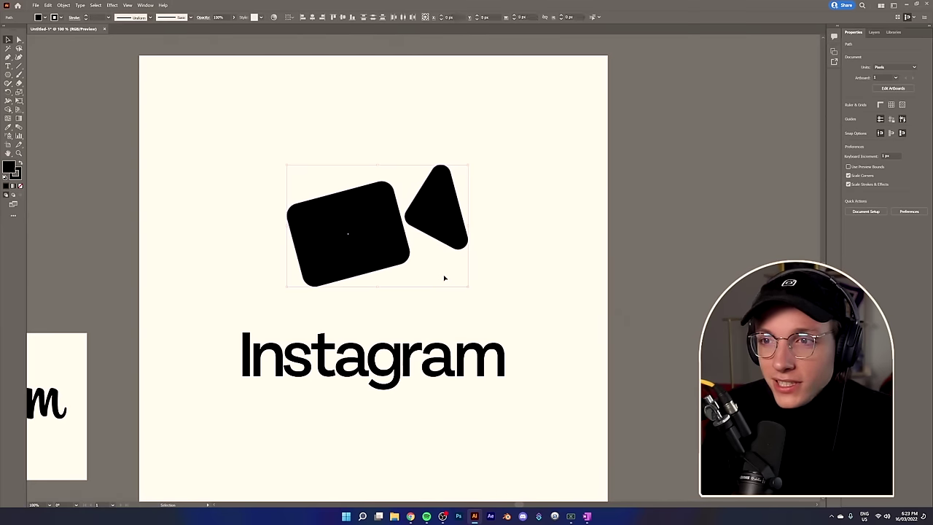
{"action": "key", "text": "a"}
{"action": "key", "text": "v"}
{"action": "left_click", "coordinate": [525, 252]}
{"action": "left_click_drag", "start_coordinate": [444, 215], "coordinate": [393, 218]}
{"action": "key", "text": "ctrl+shift+a"}
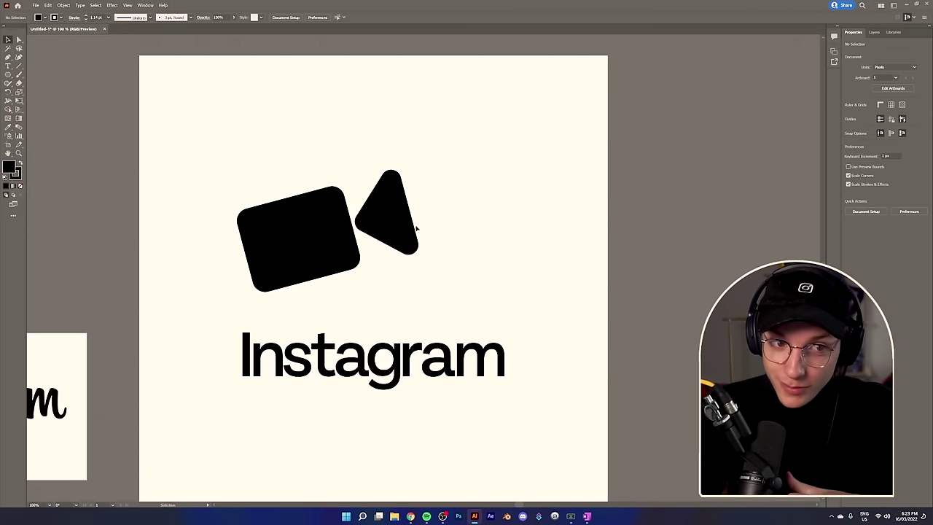
{"action": "left_click_drag", "start_coordinate": [372, 216], "coordinate": [415, 210]}
{"action": "key", "text": "ctrl+shift+a"}
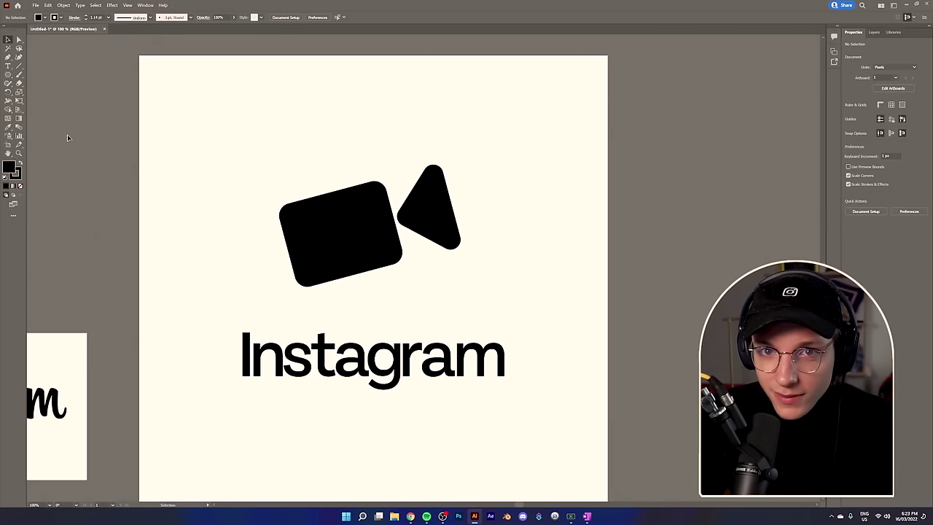
- Draw a 35 px circle above the camera icon's upper left and fill it with red
{"action": "left_click_drag", "start_coordinate": [8, 75], "coordinate": [44, 91]}
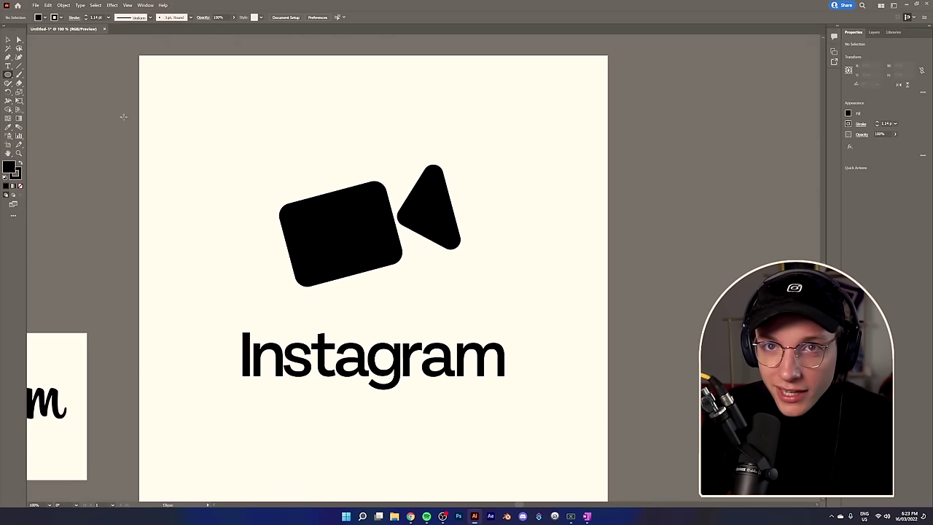
{"action": "left_click_drag", "start_coordinate": [263, 124], "coordinate": [279, 140]}
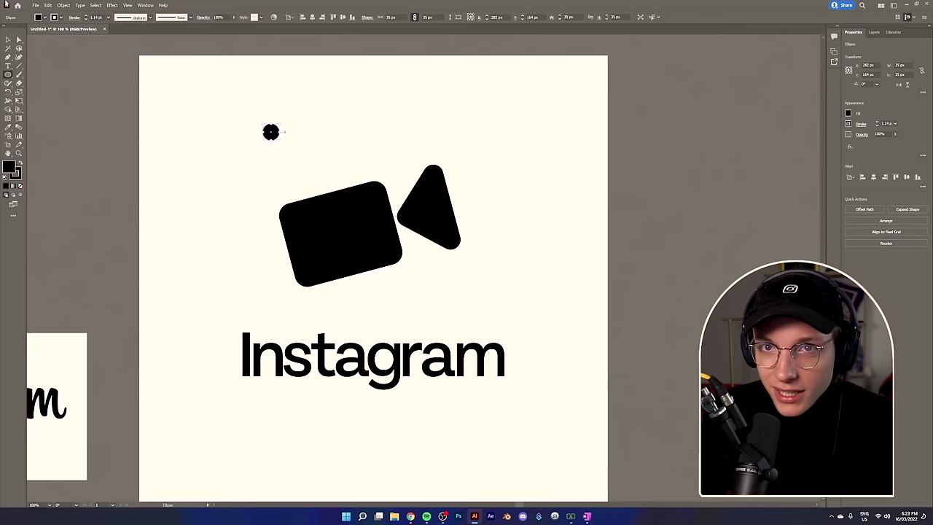
{"action": "left_click", "coordinate": [43, 19]}
{"action": "left_click", "coordinate": [23, 31]}
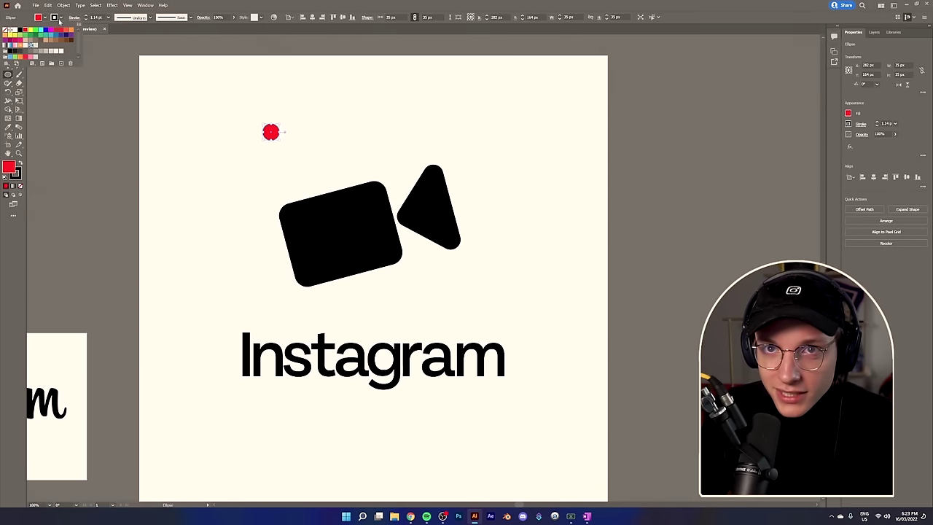
- Remove the stroke from the red circle
{"action": "left_click", "coordinate": [54, 17]}
{"action": "left_click", "coordinate": [6, 30]}
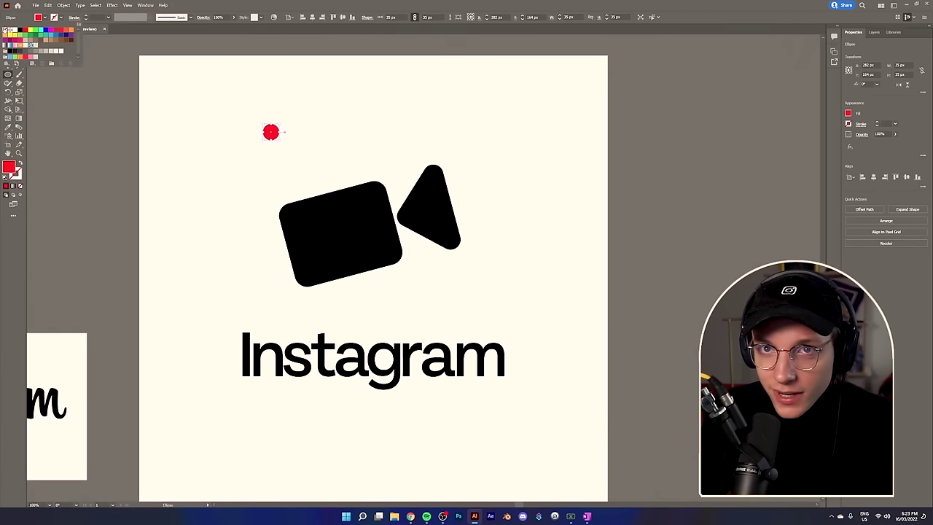
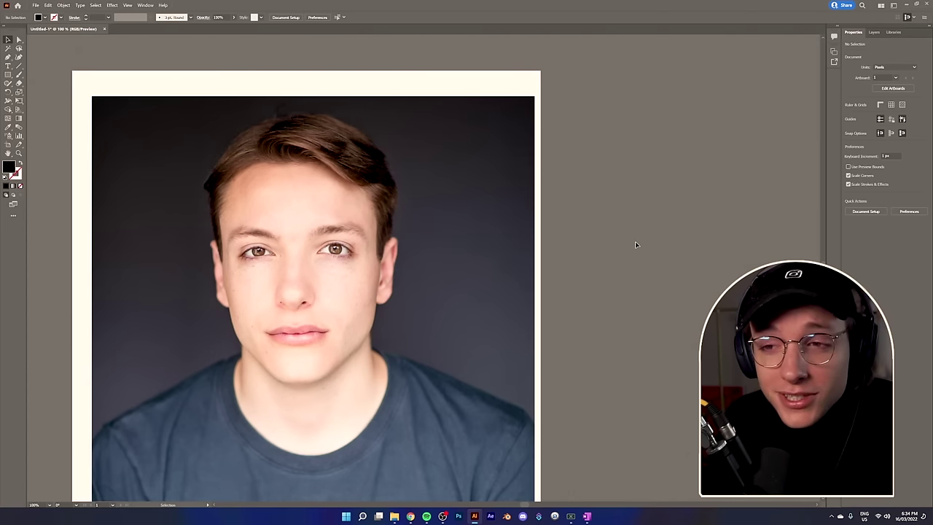
- Examine the eye in the portrait photo up close and return to the photo at 100% view
{"action": "scroll", "coordinate": [342, 247], "scroll_direction": "up", "scroll_amount": 8}
{"action": "scroll", "coordinate": [326, 274], "scroll_direction": "down", "scroll_amount": 8}
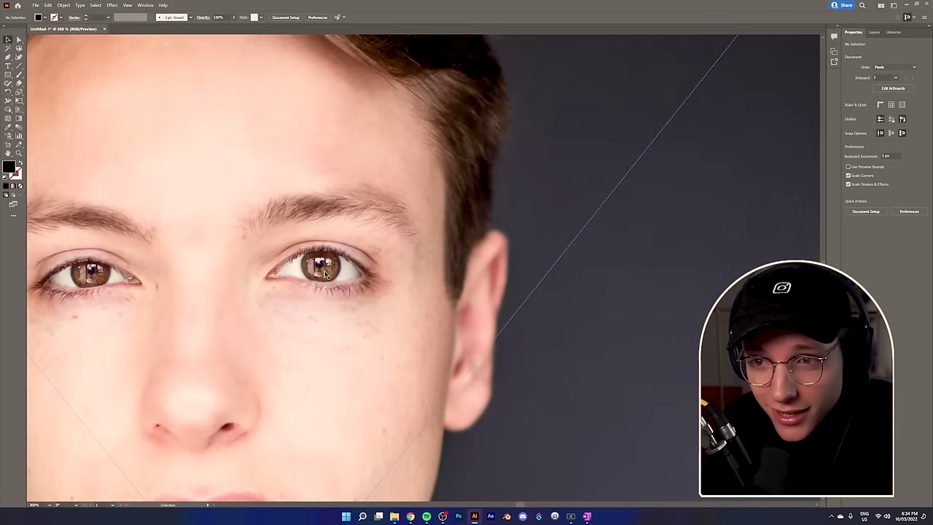
{"action": "scroll", "coordinate": [342, 240], "scroll_direction": "up", "scroll_amount": 10}
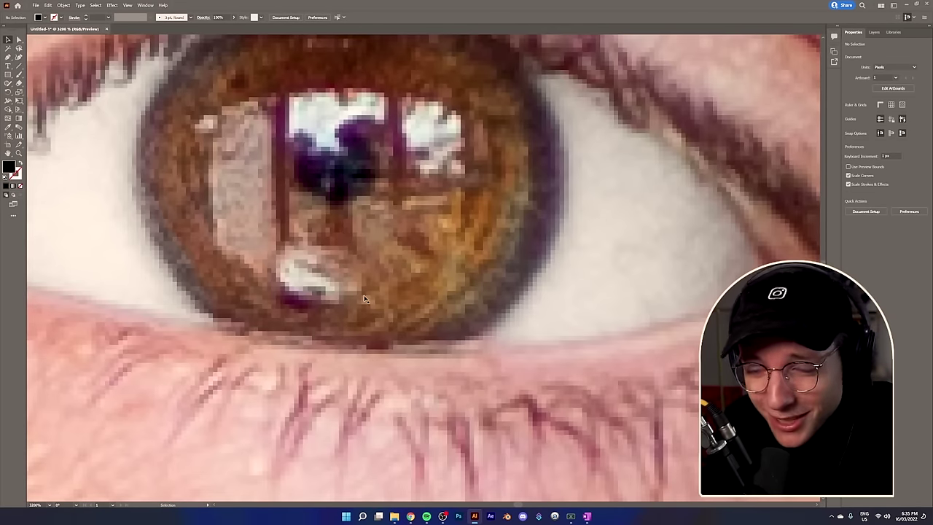
{"action": "key", "text": "ctrl+1"}
{"action": "left_click", "coordinate": [194, 370]}
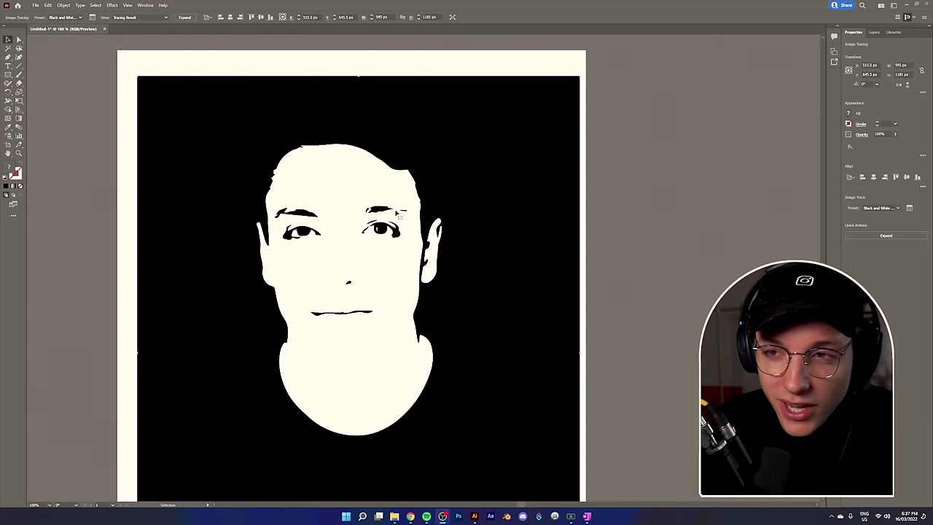
- Examine the black-and-white traced eye and eyebrow shapes, including the white highlight in the iris
{"action": "scroll", "coordinate": [397, 212], "scroll_direction": "up", "scroll_amount": 10}
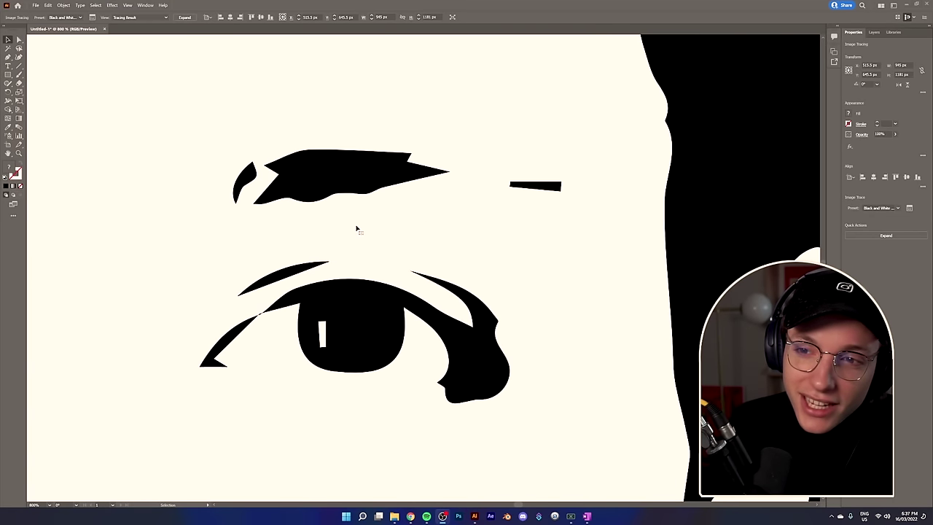
{"action": "scroll", "coordinate": [358, 265], "scroll_direction": "up", "scroll_amount": 2}
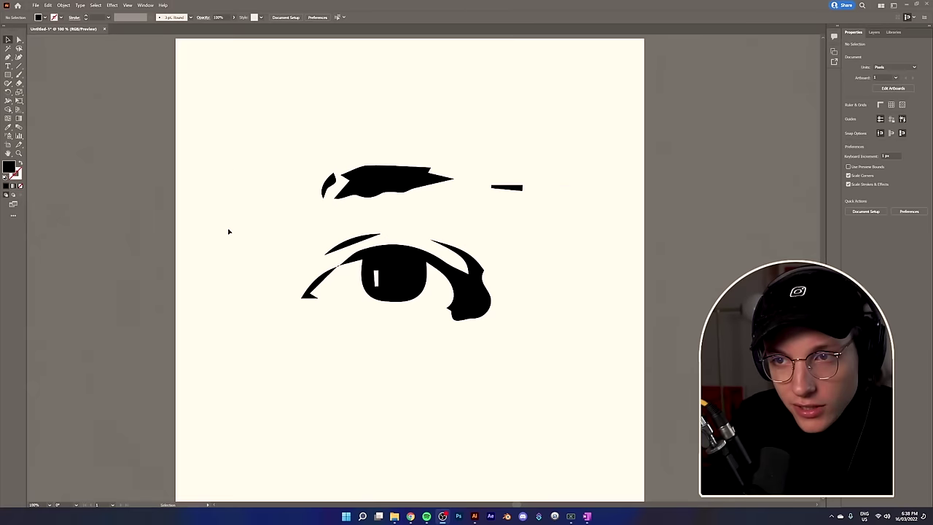
{"action": "scroll", "coordinate": [228, 231], "scroll_direction": "down", "scroll_amount": 1}
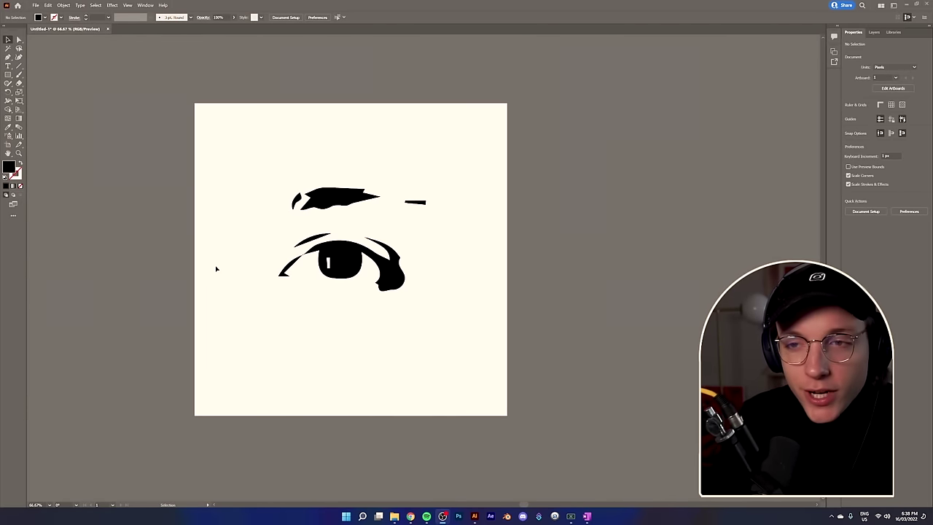
{"action": "scroll", "coordinate": [328, 266], "scroll_direction": "up", "scroll_amount": 2}
{"action": "scroll", "coordinate": [328, 276], "scroll_direction": "up", "scroll_amount": 4}
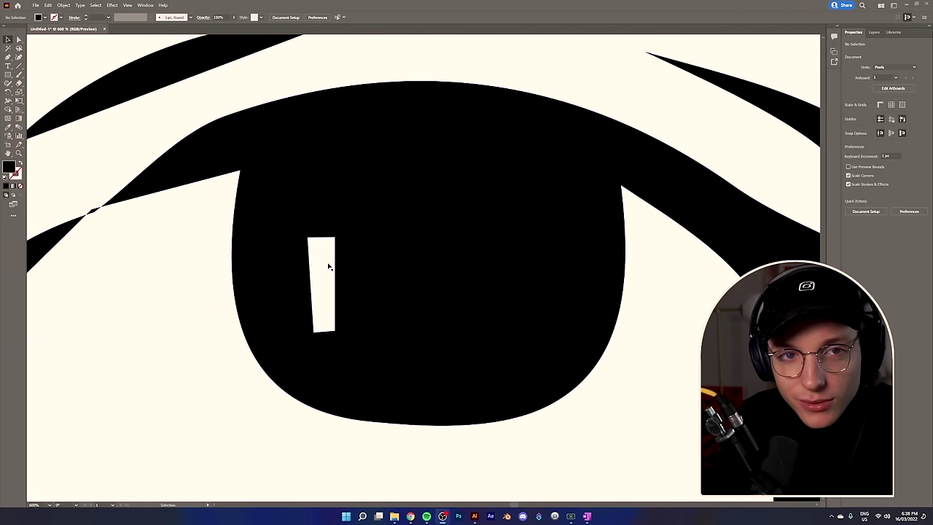
{"action": "scroll", "coordinate": [328, 265], "scroll_direction": "down", "scroll_amount": 6}
{"action": "scroll", "coordinate": [364, 344], "scroll_direction": "up", "scroll_amount": 1}
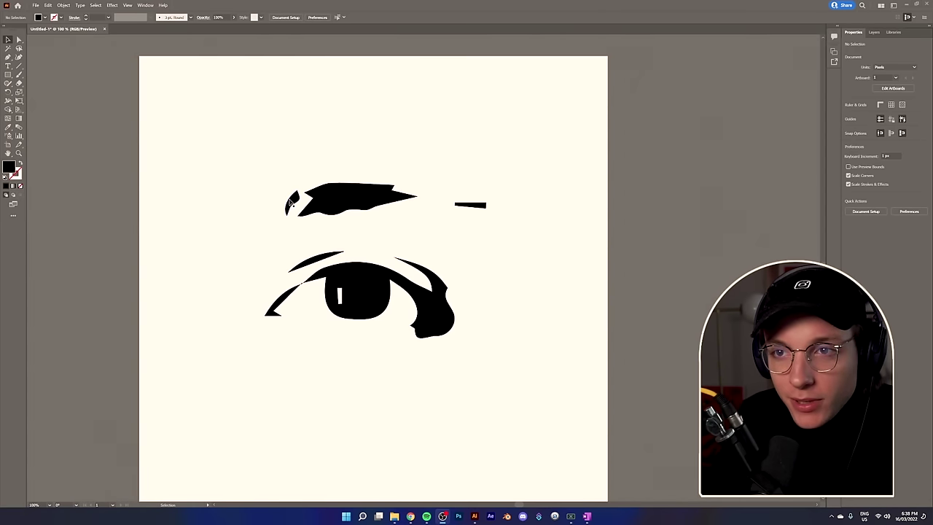
- Delete the small fragments on either side of the eyebrow inside the eye group, and move the eyebrow down closer to the eye
{"action": "double_click", "coordinate": [291, 202]}
{"action": "left_click", "coordinate": [290, 201]}
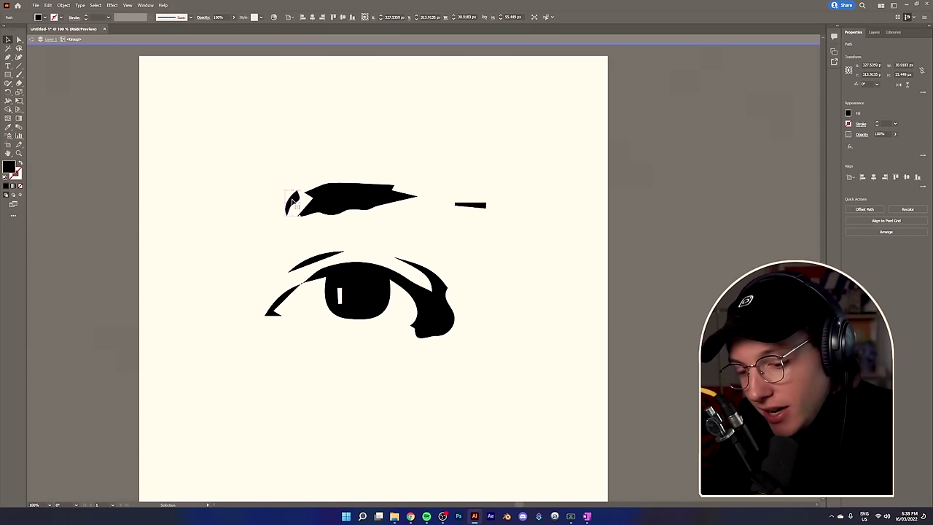
{"action": "left_click", "coordinate": [470, 205]}
{"action": "key", "text": "Delete"}
{"action": "left_click_drag", "start_coordinate": [377, 202], "coordinate": [376, 229]}
{"action": "left_click", "coordinate": [439, 225]}
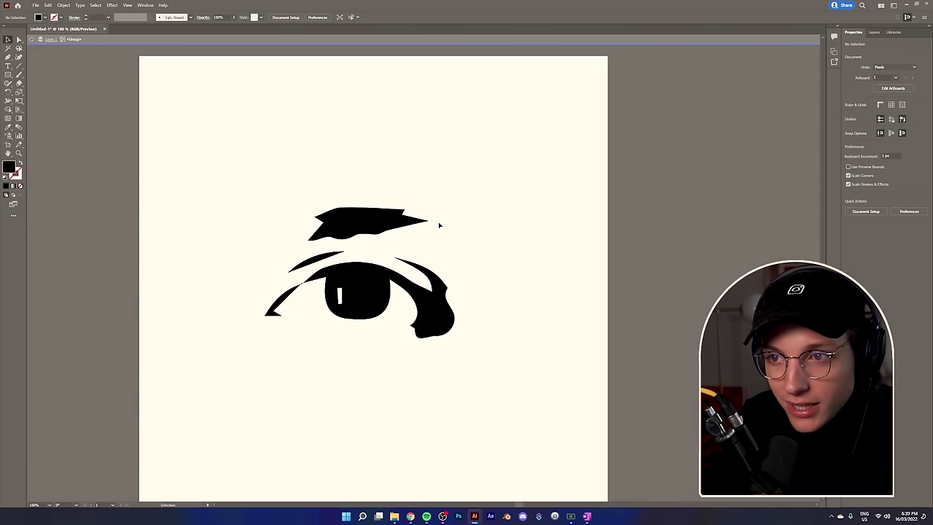
- Check whether the iris's white highlight is a separate shape, and exit the isolated eye group
{"action": "left_click", "coordinate": [342, 292]}
{"action": "left_click", "coordinate": [502, 220]}
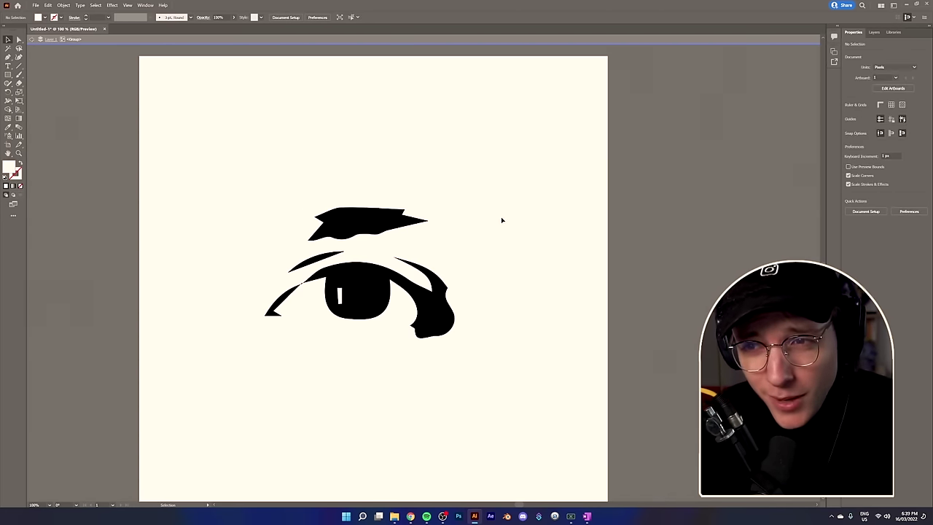
{"action": "left_click", "coordinate": [339, 295]}
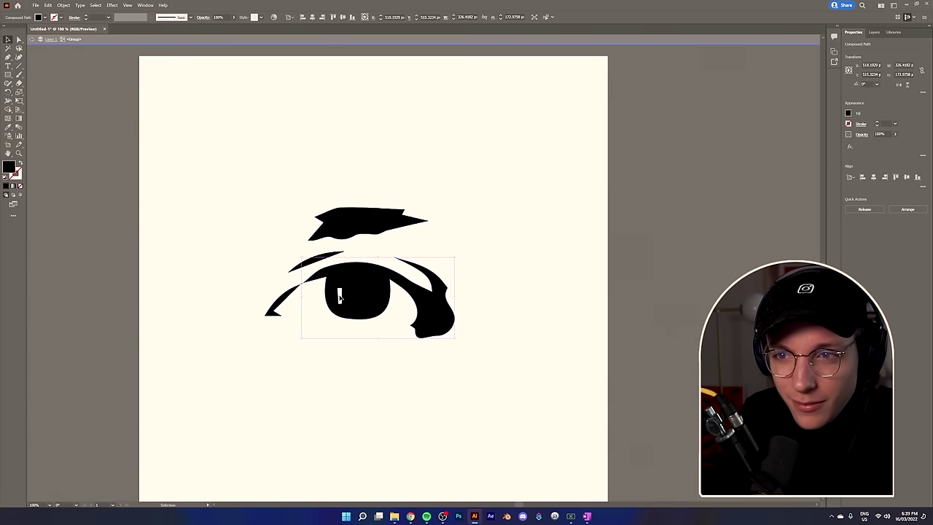
{"action": "key", "text": "ctrl+shift+a"}
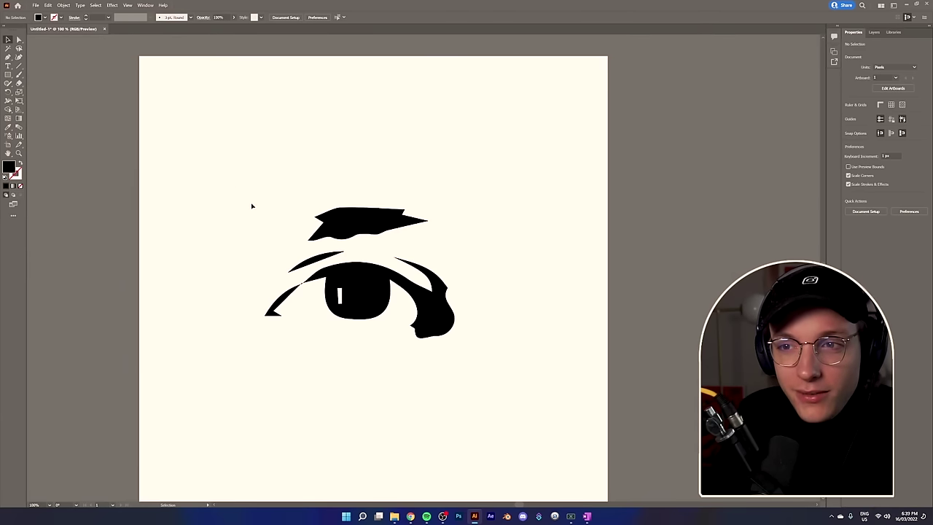
- Rotate the whole eye group 90° counterclockwise so the eyebrow stands vertically left of the eye
{"action": "left_click_drag", "start_coordinate": [252, 206], "coordinate": [474, 371]}
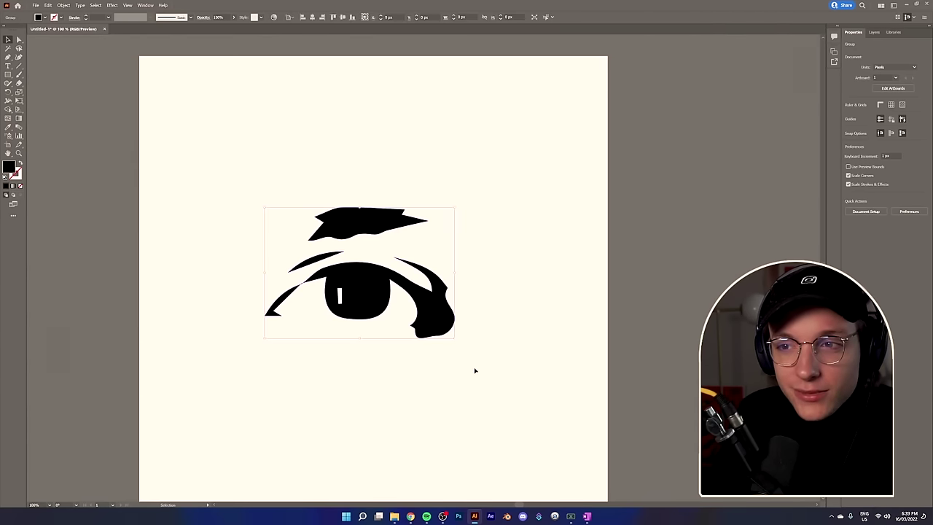
{"action": "left_click_drag", "start_coordinate": [456, 339], "coordinate": [410, 167]}
{"action": "left_click", "coordinate": [466, 234]}
{"action": "scroll", "coordinate": [481, 273], "scroll_direction": "down", "scroll_amount": 2, "text": "alt"}
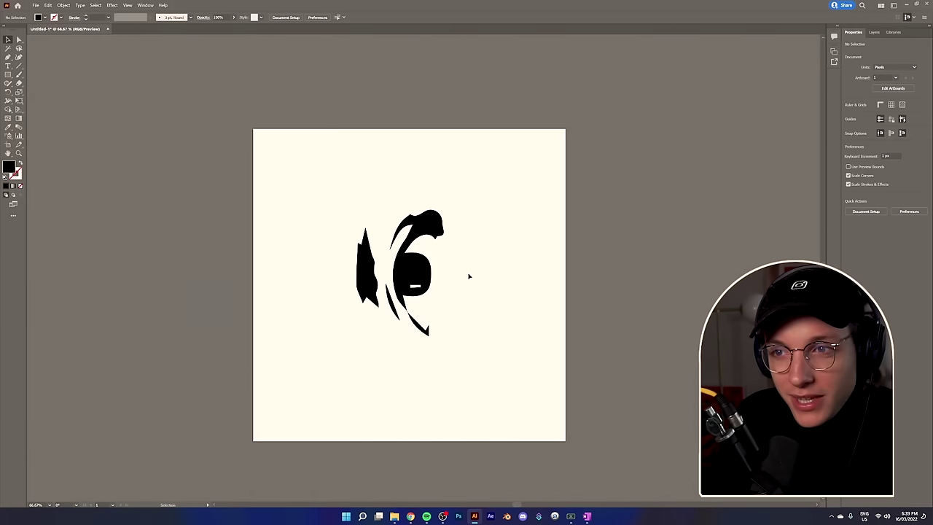
{"action": "scroll", "coordinate": [468, 273], "scroll_direction": "up", "scroll_amount": 2, "text": "alt"}
- Rotate the eye group to 180° so the eye is upside down with the eyebrow beneath it
{"action": "left_click", "coordinate": [423, 211]}
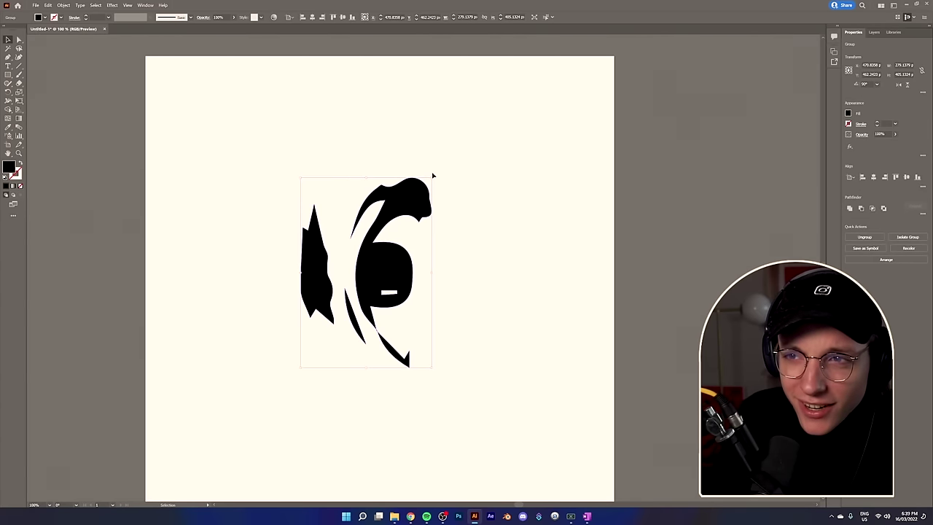
{"action": "left_click_drag", "start_coordinate": [433, 175], "coordinate": [267, 201]}
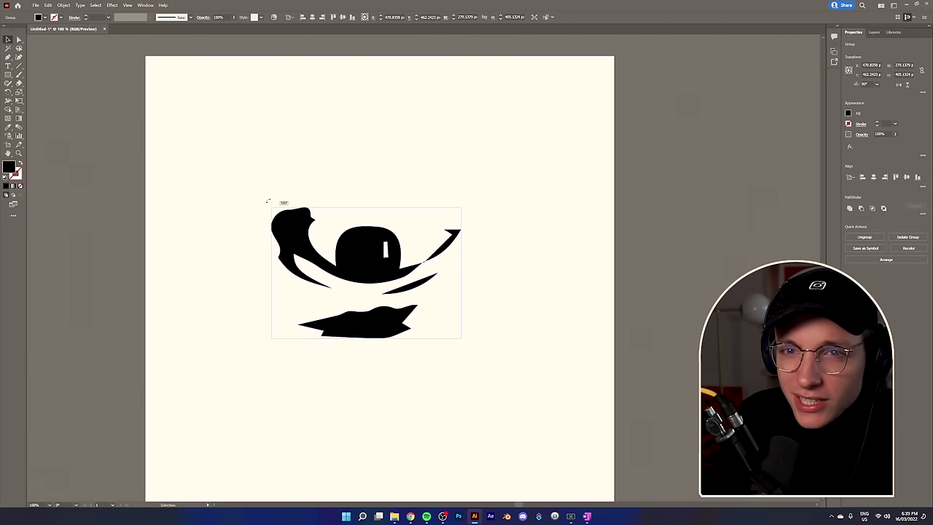
{"action": "left_click", "coordinate": [514, 291]}
{"action": "scroll", "coordinate": [466, 281], "scroll_direction": "down", "scroll_amount": 2}
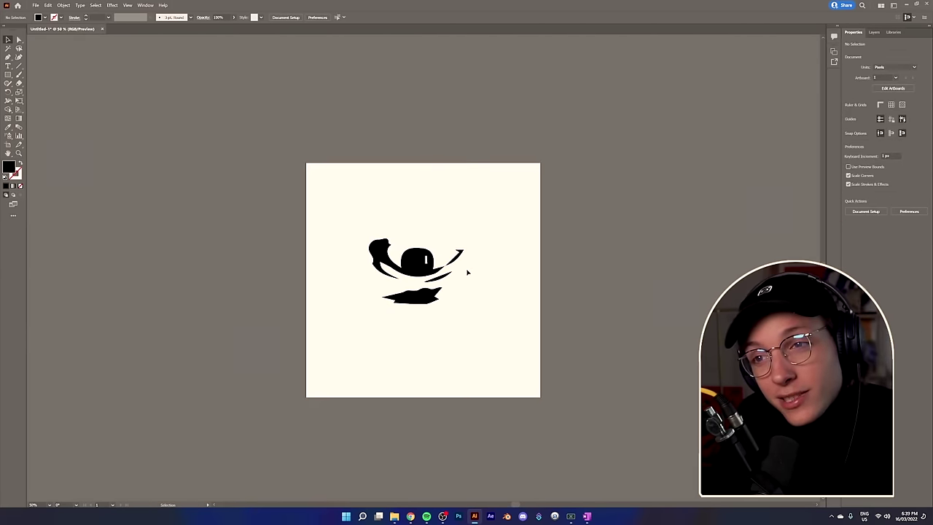
- Inspect the pinched joint at the eyelid's thin end, and rotate the eye group to 270° so the eyebrow stands right of the eye
{"action": "scroll", "coordinate": [466, 282], "scroll_direction": "up", "scroll_amount": 3}
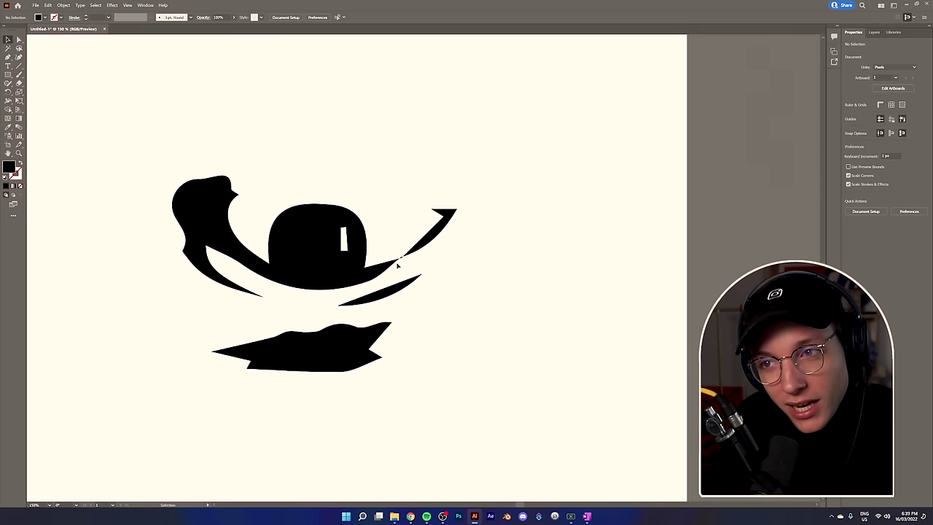
{"action": "scroll", "coordinate": [397, 264], "scroll_direction": "up", "scroll_amount": 5}
{"action": "scroll", "coordinate": [406, 248], "scroll_direction": "down", "scroll_amount": 3}
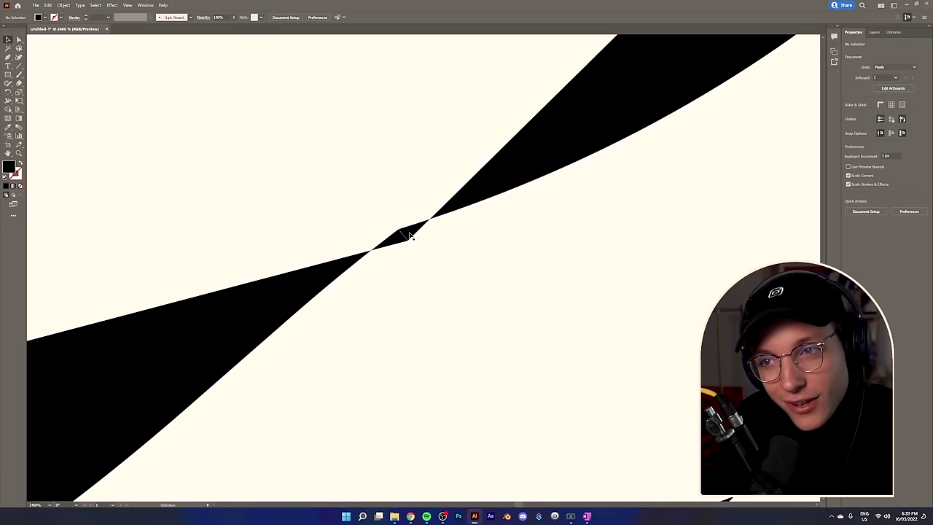
{"action": "scroll", "coordinate": [410, 241], "scroll_direction": "down", "scroll_amount": 4}
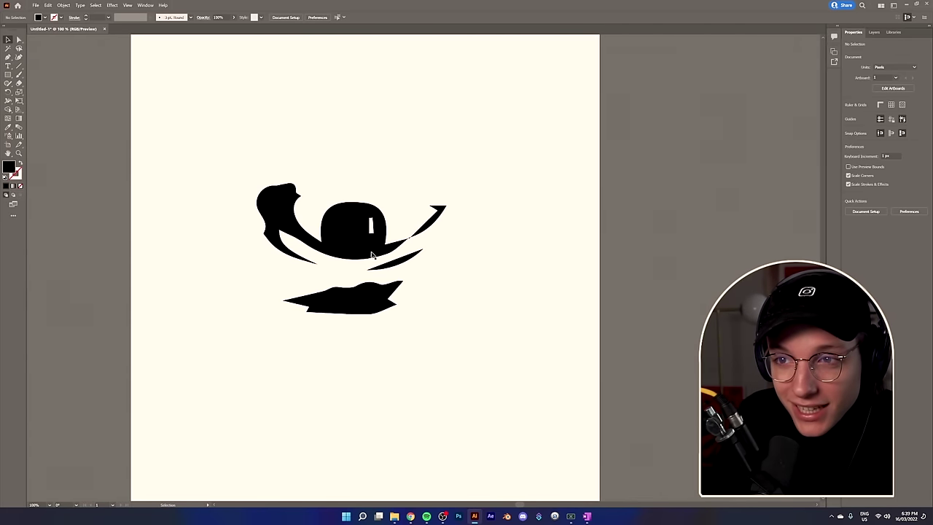
{"action": "left_click", "coordinate": [313, 235]}
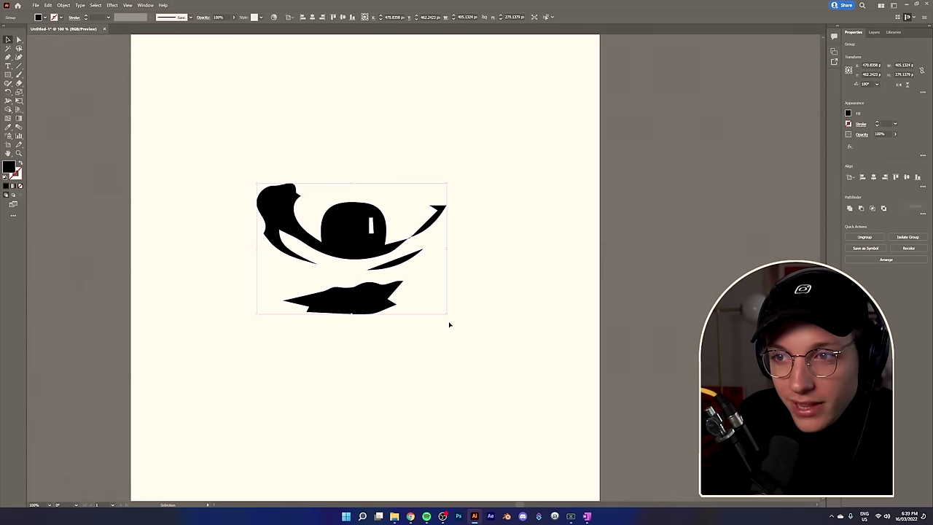
{"action": "left_click_drag", "start_coordinate": [446, 316], "coordinate": [429, 175]}
{"action": "left_click", "coordinate": [454, 248]}
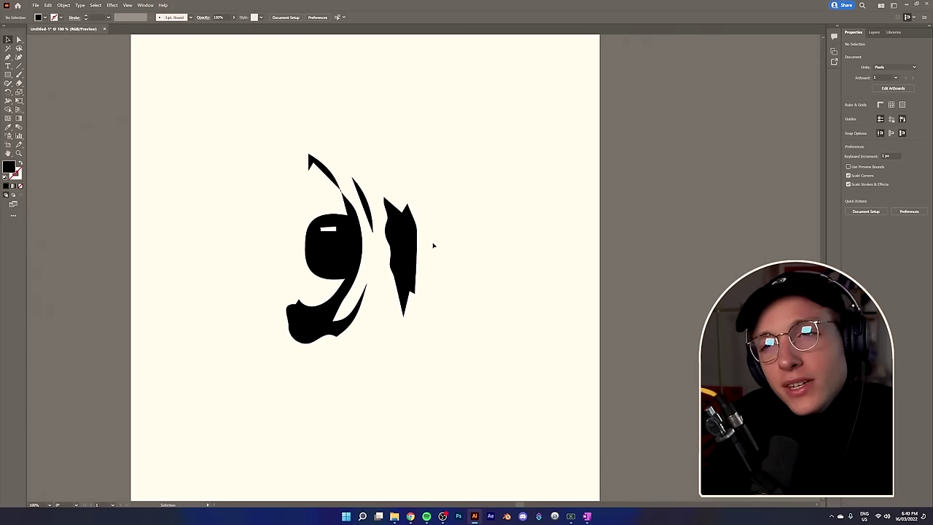
- Isolate the eye group and move the eyebrow shape to the left side of the iris
{"action": "double_click", "coordinate": [410, 251]}
{"action": "left_click_drag", "start_coordinate": [402, 263], "coordinate": [276, 242]}
{"action": "left_click", "coordinate": [369, 213]}
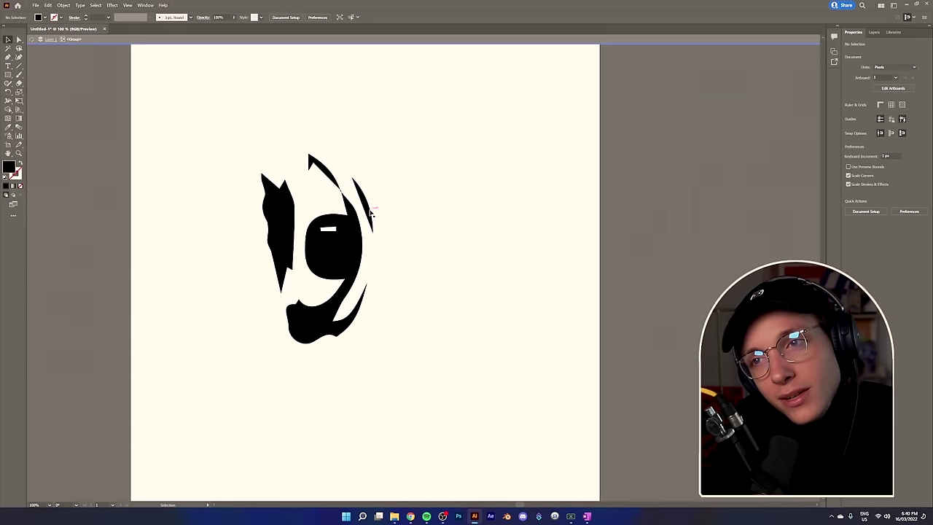
- Delete the hooked stroke above the iris and the tiny leftover fragment at the tip of the main eye shape
{"action": "left_click", "coordinate": [334, 180]}
{"action": "scroll", "coordinate": [334, 180], "scroll_direction": "up", "scroll_amount": 4}
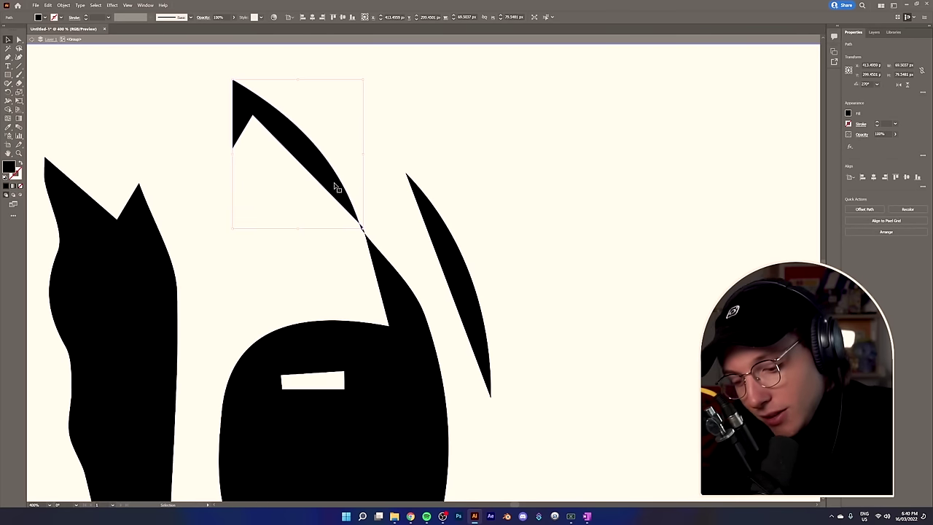
{"action": "key", "text": "Delete"}
{"action": "scroll", "coordinate": [360, 222], "scroll_direction": "up", "scroll_amount": 2}
{"action": "double_click", "coordinate": [363, 234]}
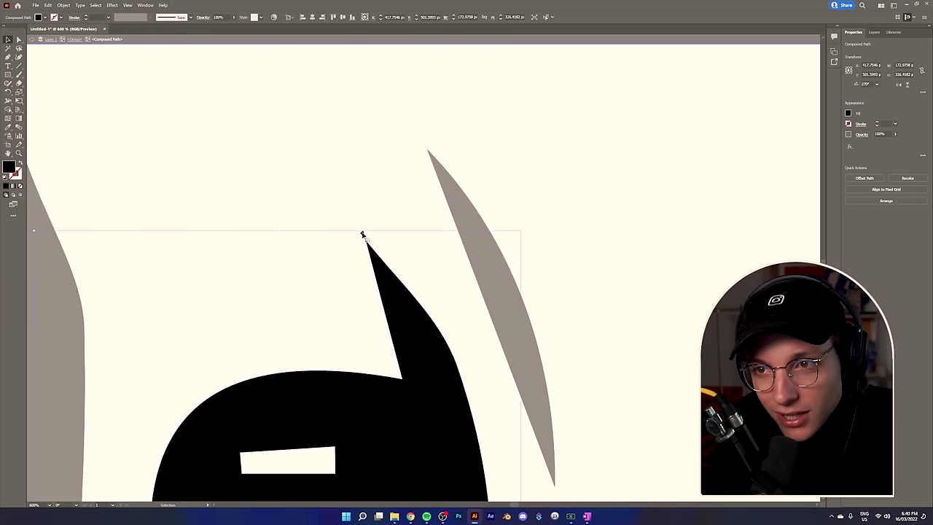
{"action": "scroll", "coordinate": [362, 235], "scroll_direction": "up", "scroll_amount": 2}
{"action": "scroll", "coordinate": [362, 252], "scroll_direction": "up", "scroll_amount": 3}
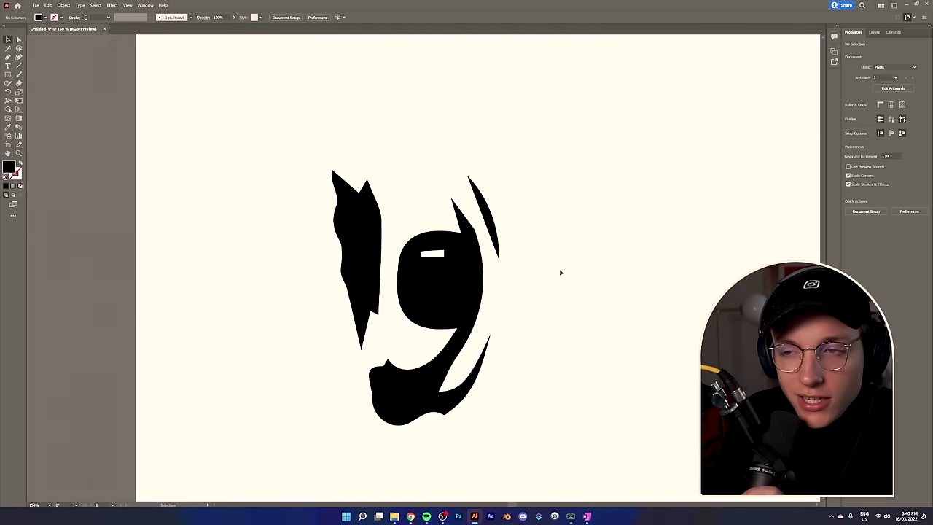
- Delete the jagged eyebrow shape left of the iris from the eye group
{"action": "left_click", "coordinate": [364, 291]}
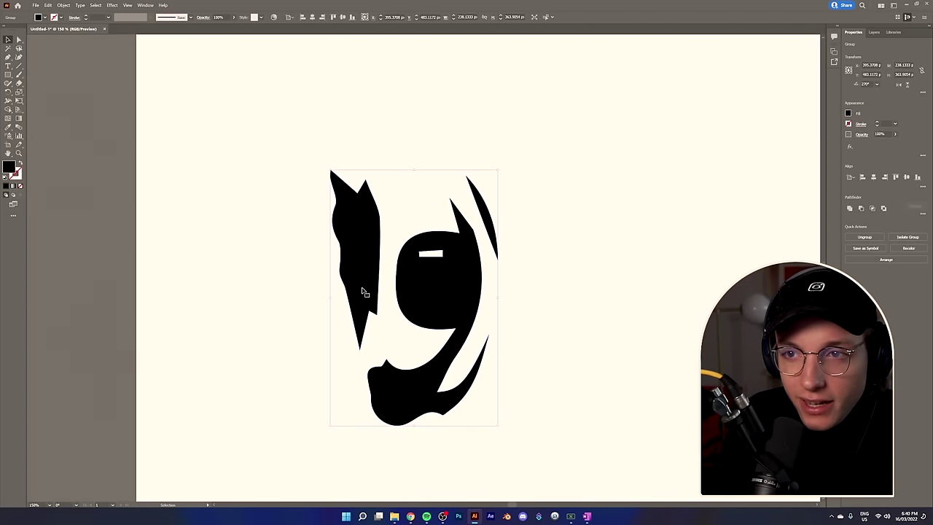
{"action": "double_click", "coordinate": [364, 292]}
{"action": "key", "text": "Delete"}
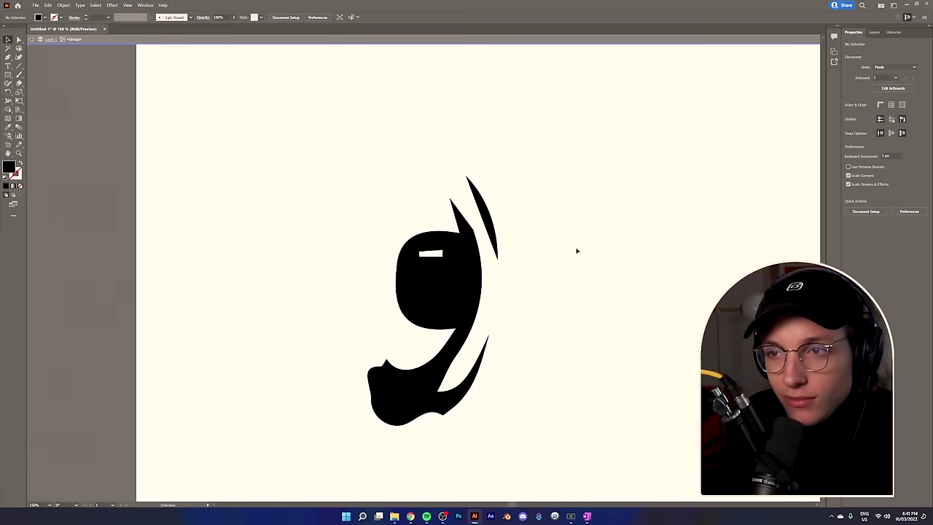
{"action": "left_click", "coordinate": [492, 220]}
{"action": "left_click", "coordinate": [506, 259]}
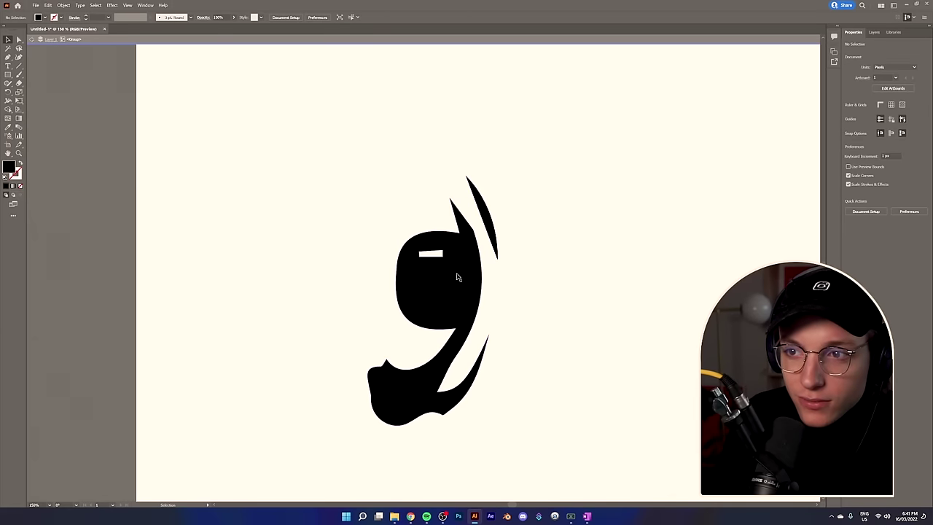
- Rotate all remaining eye shapes together counterclockwise so the eye sits upright at a diagonal tilt, rising to the right
{"action": "key", "text": "ctrl+a"}
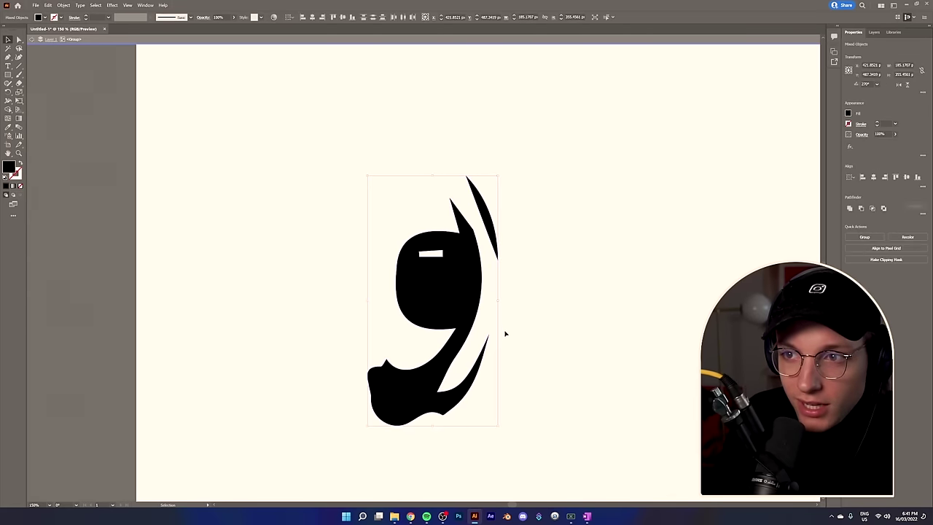
{"action": "scroll", "coordinate": [502, 337], "scroll_direction": "down", "scroll_amount": 1}
{"action": "left_click_drag", "start_coordinate": [501, 396], "coordinate": [520, 209]}
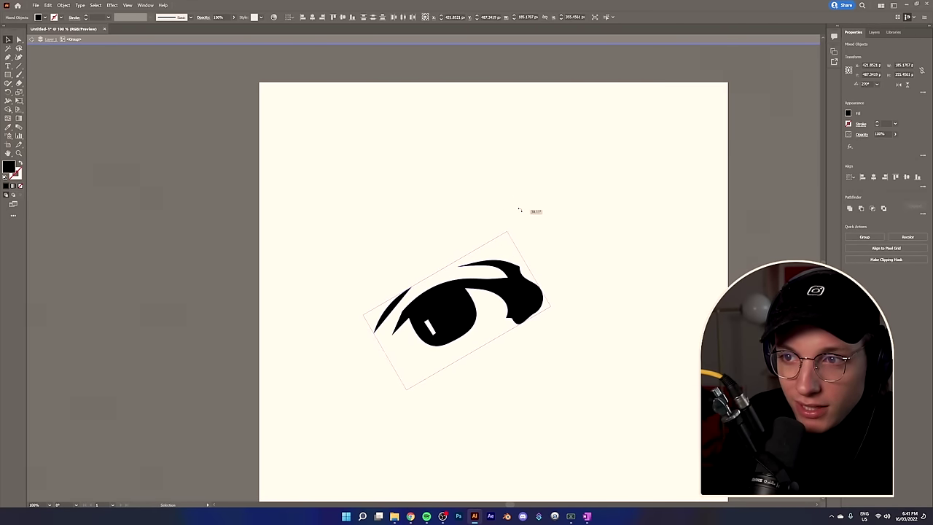
{"action": "key", "text": "ctrl+z"}
{"action": "left_click", "coordinate": [576, 408]}
{"action": "scroll", "coordinate": [563, 393], "scroll_direction": "up", "scroll_amount": 1}
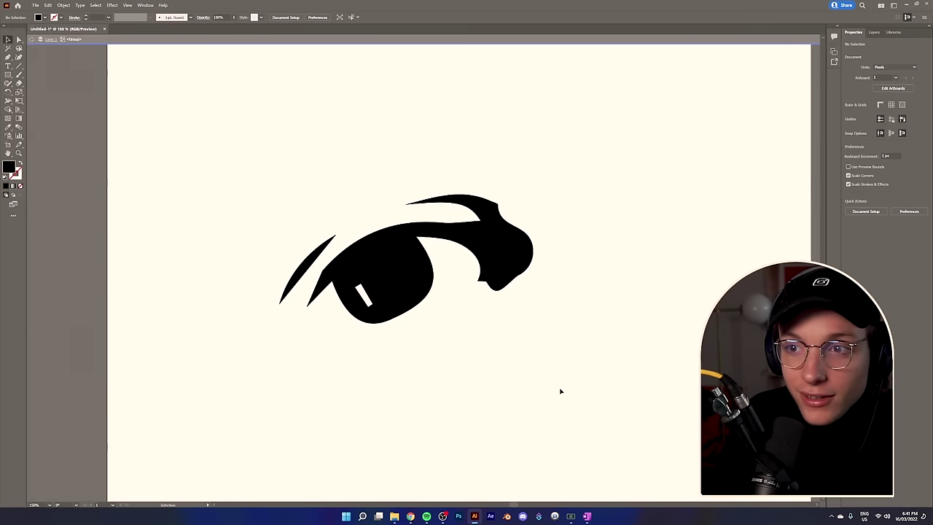
- Rotate all the eye shapes slightly clockwise to flatten their tilt and leave the group's isolation
{"action": "mouse_move", "coordinate": [405, 291]}
{"action": "left_mouse_down"}
{"action": "mouse_move", "coordinate": [448, 250]}
{"action": "mouse_move", "coordinate": [427, 241]}
{"action": "mouse_move", "coordinate": [406, 277]}
{"action": "left_mouse_up"}
{"action": "left_click_drag", "start_coordinate": [252, 250], "coordinate": [489, 323]}
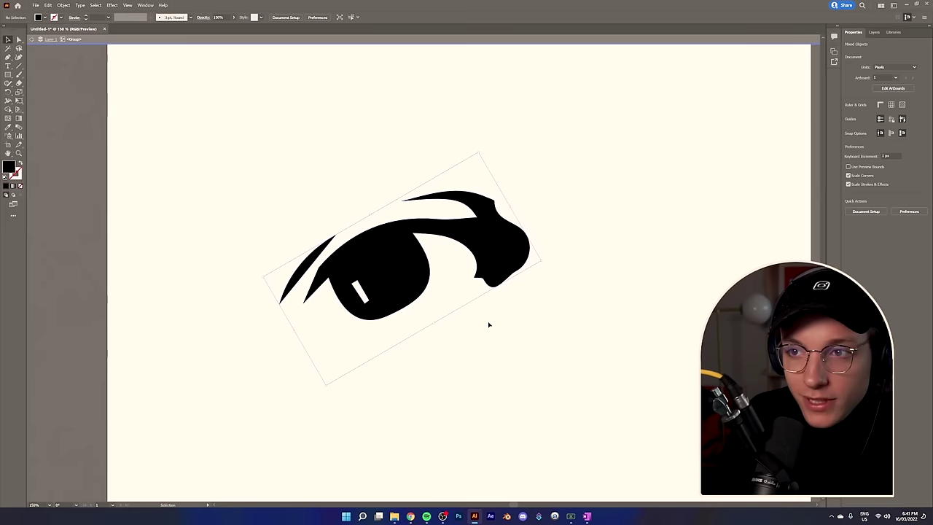
{"action": "left_click_drag", "start_coordinate": [544, 260], "coordinate": [547, 280]}
{"action": "left_click", "coordinate": [306, 308]}
{"action": "scroll", "coordinate": [343, 299], "scroll_direction": "down", "scroll_amount": 5}
{"action": "scroll", "coordinate": [519, 346], "scroll_direction": "up", "scroll_amount": 4}
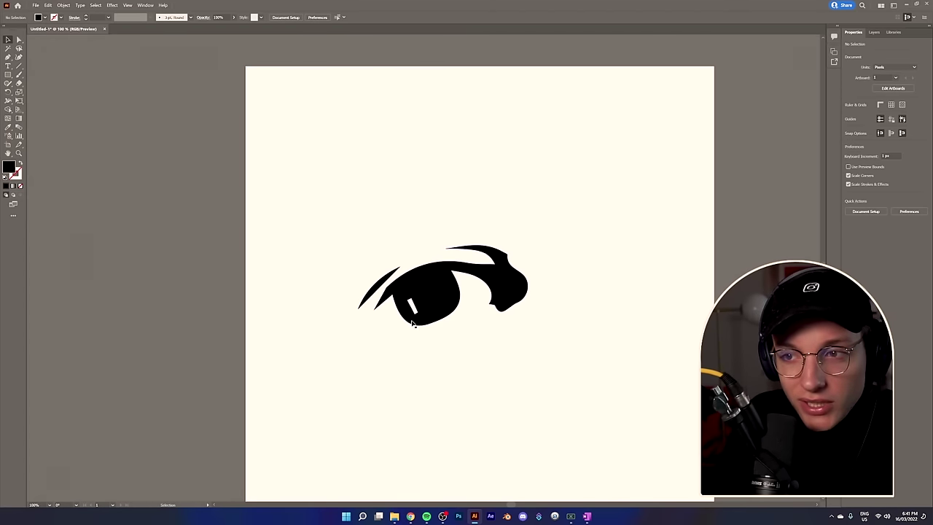
{"action": "scroll", "coordinate": [437, 371], "scroll_direction": "down", "scroll_amount": 1}
- Add a line of text with the designer's first name above the eye
{"action": "left_click", "coordinate": [8, 65]}
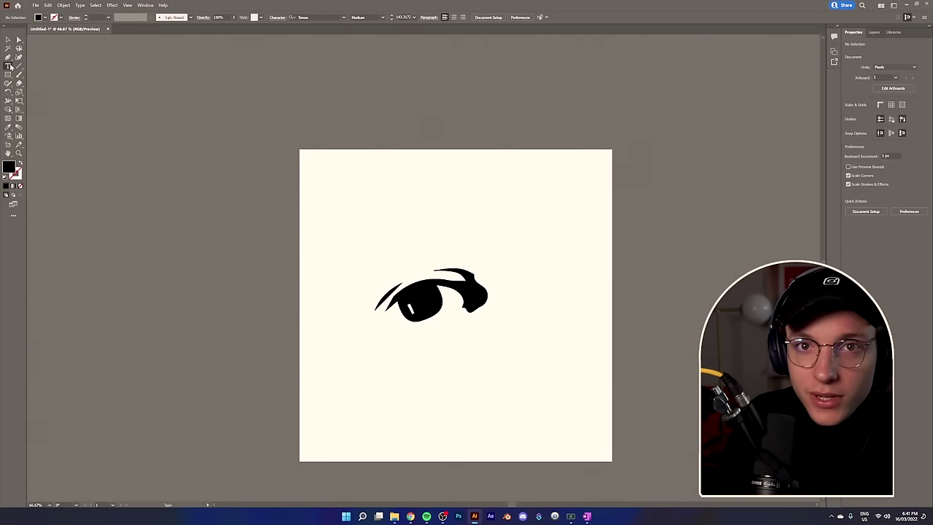
{"action": "scroll", "coordinate": [439, 244], "scroll_direction": "up", "scroll_amount": 1}
{"action": "left_click", "coordinate": [326, 227]}
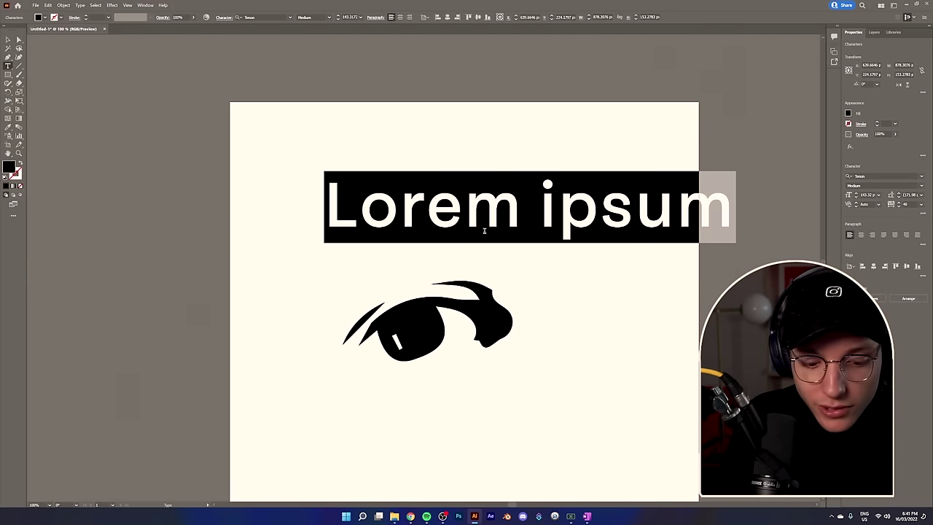
{"action": "type", "text": "Elliot"}
- Set the name text in Proxima Nova Bold and tighten its tracking to -60
{"action": "double_click", "coordinate": [458, 222]}
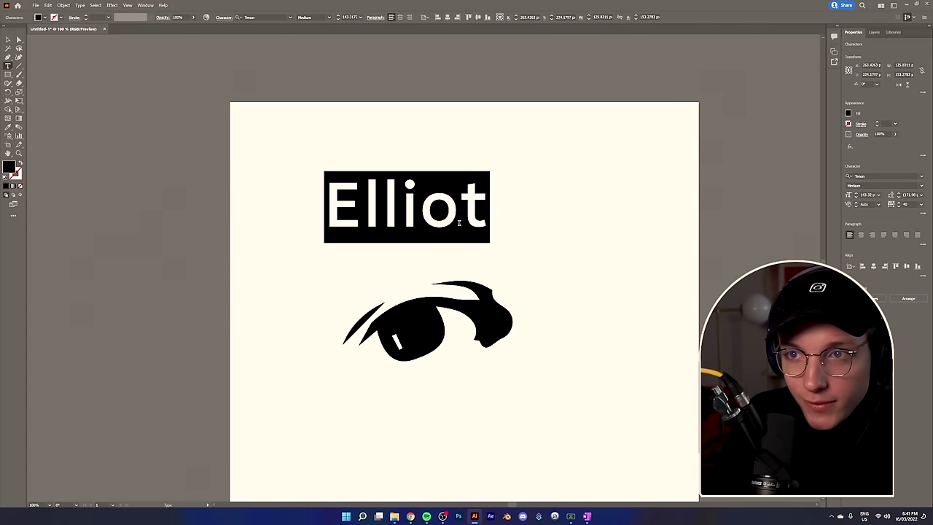
{"action": "left_click", "coordinate": [875, 174]}
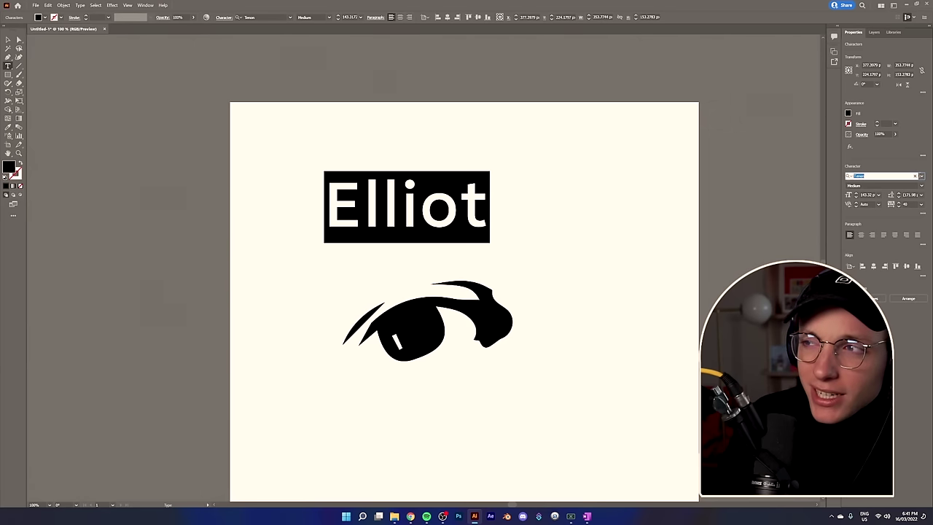
{"action": "type", "text": "proxima"}
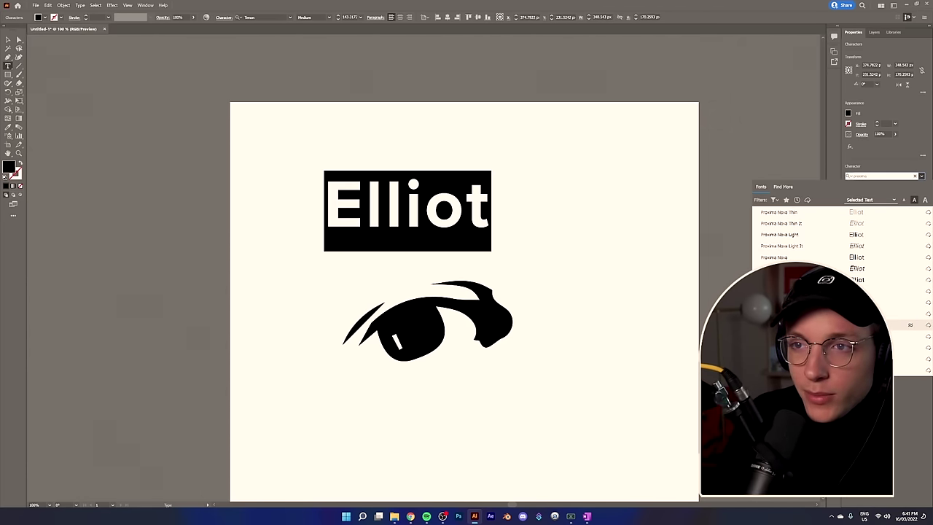
{"action": "left_click", "coordinate": [839, 302]}
{"action": "key", "text": "alt+Left"}
{"action": "key", "text": "alt+Left"}
{"action": "key", "text": "alt+Left"}
{"action": "key", "text": "alt+Left"}
{"action": "key", "text": "alt+Left"}
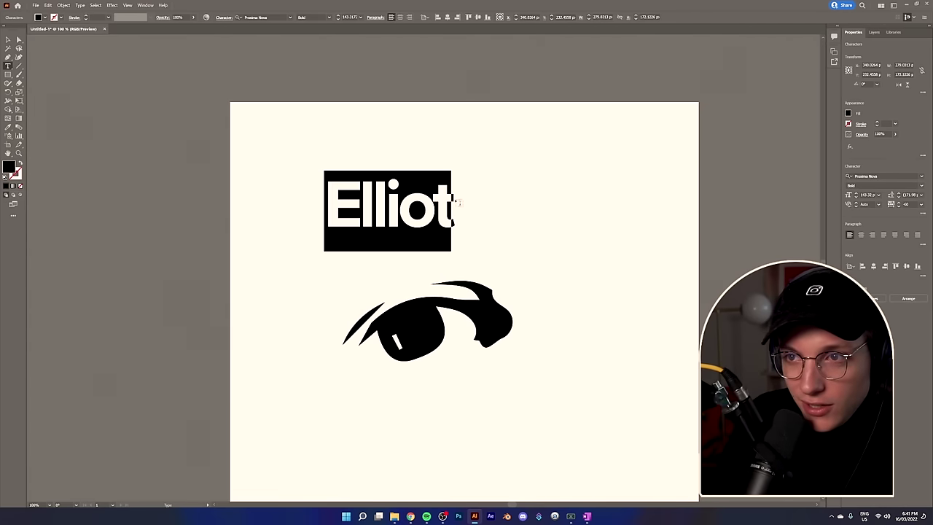
- Kern the name's letter pairs individually: 20 between o and t, -20 between l and i and between the two l's
{"action": "left_click", "coordinate": [443, 212]}
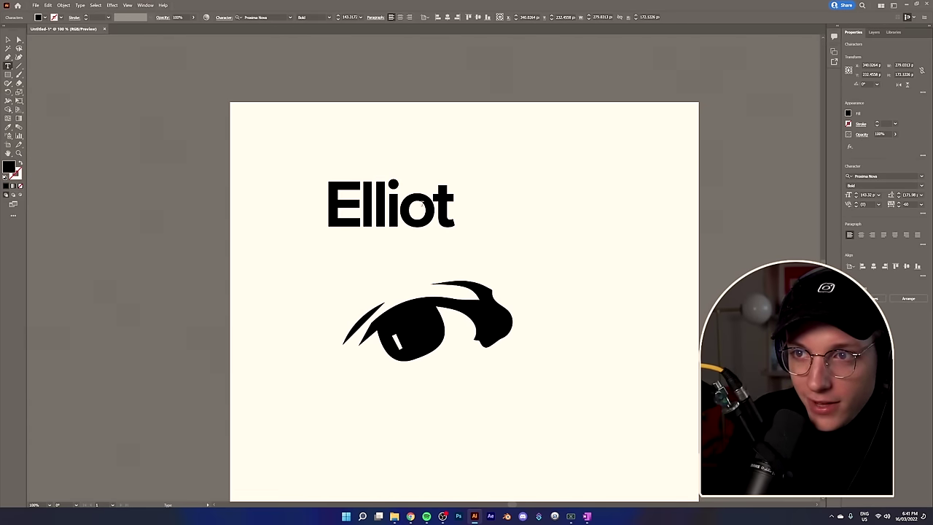
{"action": "left_click", "coordinate": [436, 208]}
{"action": "key", "text": "alt+Right"}
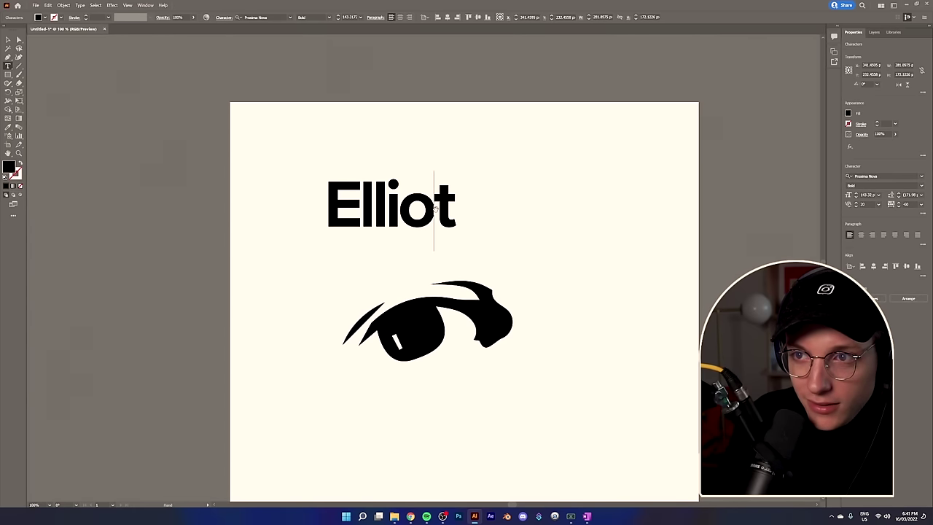
{"action": "key", "text": "Left"}
{"action": "key", "text": "alt+Left"}
{"action": "key", "text": "alt+Right"}
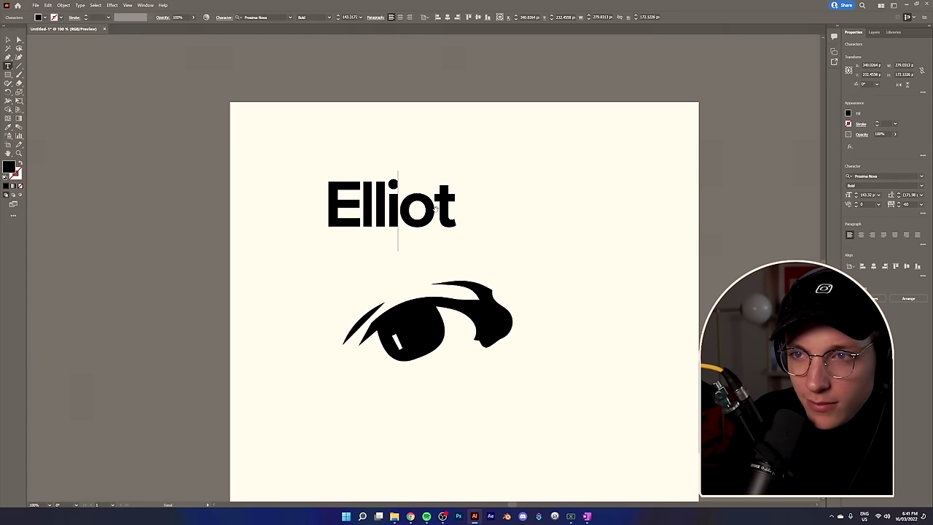
{"action": "key", "text": "Left"}
{"action": "key", "text": "alt+Left"}
{"action": "key", "text": "Left"}
{"action": "key", "text": "alt+Left"}
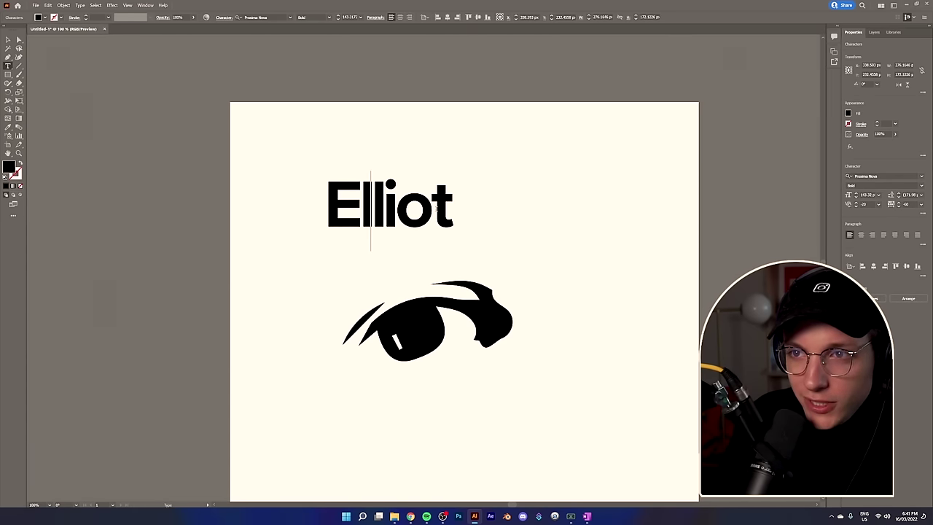
{"action": "key", "text": "Left"}
{"action": "key", "text": "alt+Left"}
{"action": "key", "text": "alt+Right"}
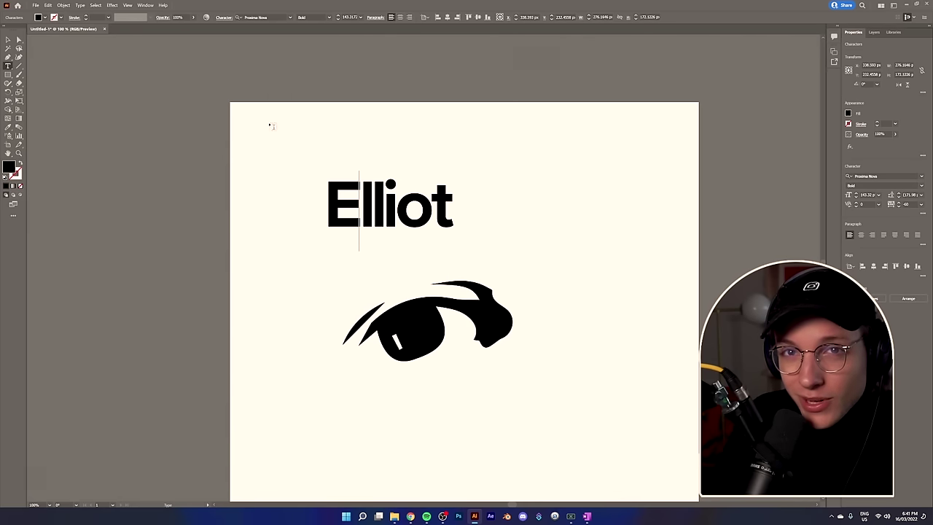
{"action": "key", "text": "Escape"}
{"action": "left_click", "coordinate": [523, 205]}
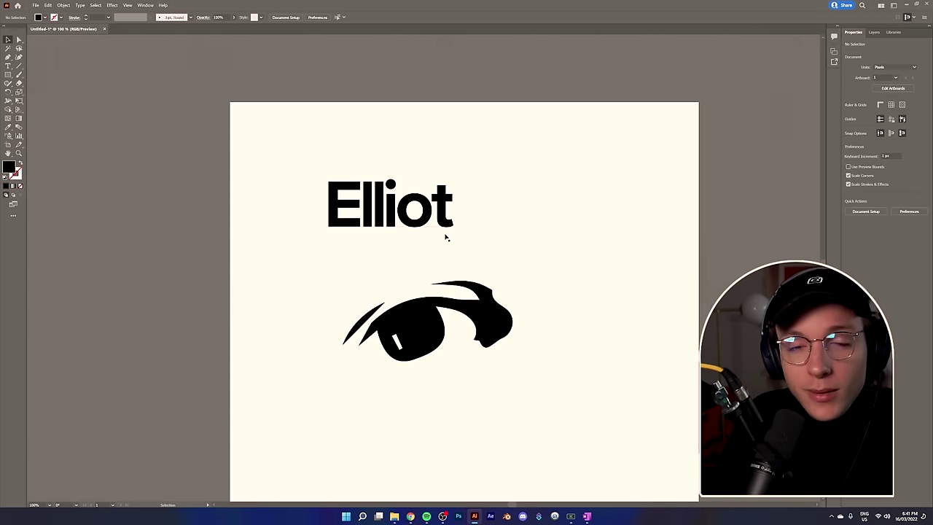
- Move the name text beneath the right half of the eye and scale it down
{"action": "left_click_drag", "start_coordinate": [409, 228], "coordinate": [522, 401]}
{"action": "left_click_drag", "start_coordinate": [569, 423], "coordinate": [517, 387]}
{"action": "left_click", "coordinate": [559, 368]}
{"action": "scroll", "coordinate": [552, 386], "scroll_direction": "down", "scroll_amount": 3}
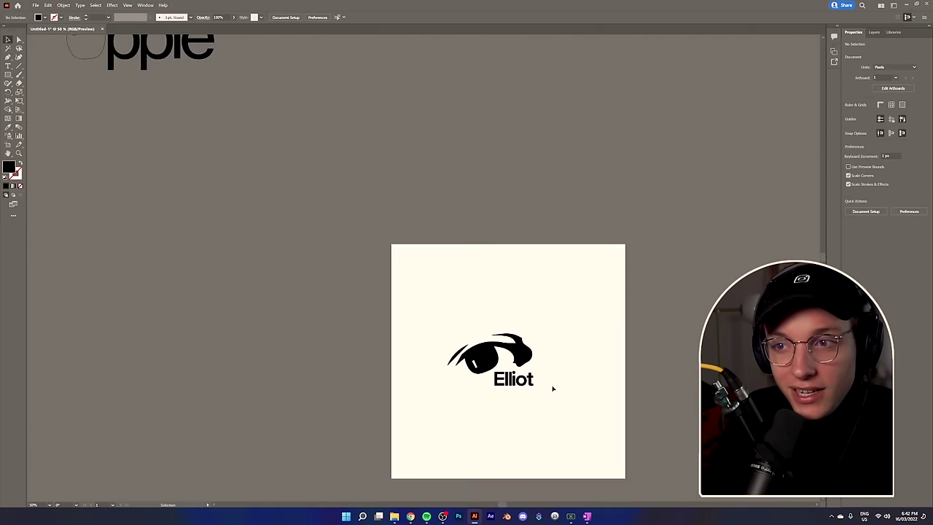
{"action": "scroll", "coordinate": [552, 413], "scroll_direction": "up", "scroll_amount": 3}
- Enlarge the name text into a wide wordmark directly below the eye
{"action": "left_click_drag", "start_coordinate": [466, 358], "coordinate": [314, 345]}
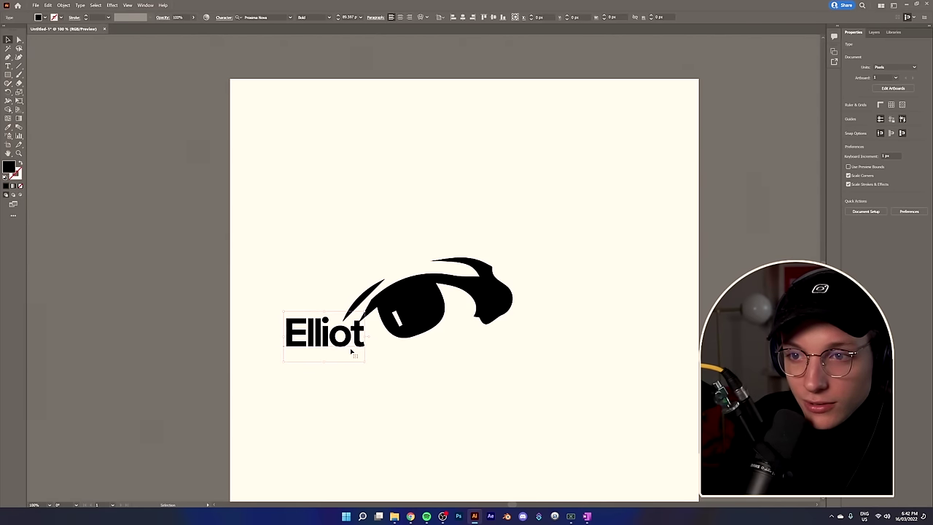
{"action": "left_click_drag", "start_coordinate": [367, 365], "coordinate": [484, 434]}
{"action": "left_click_drag", "start_coordinate": [437, 376], "coordinate": [425, 380]}
- Scale the eye down and seat it on top of the wordmark's last three letters
{"action": "left_click", "coordinate": [428, 314]}
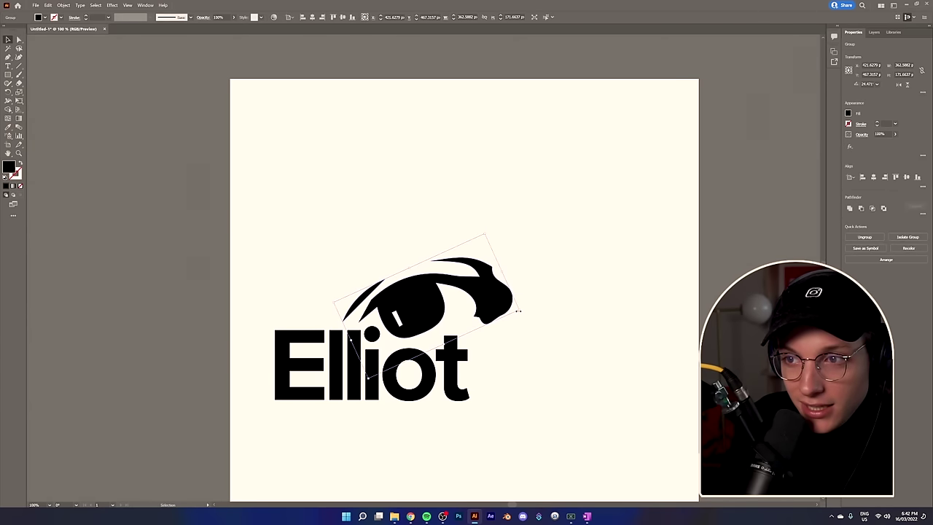
{"action": "left_click_drag", "start_coordinate": [518, 311], "coordinate": [507, 308]}
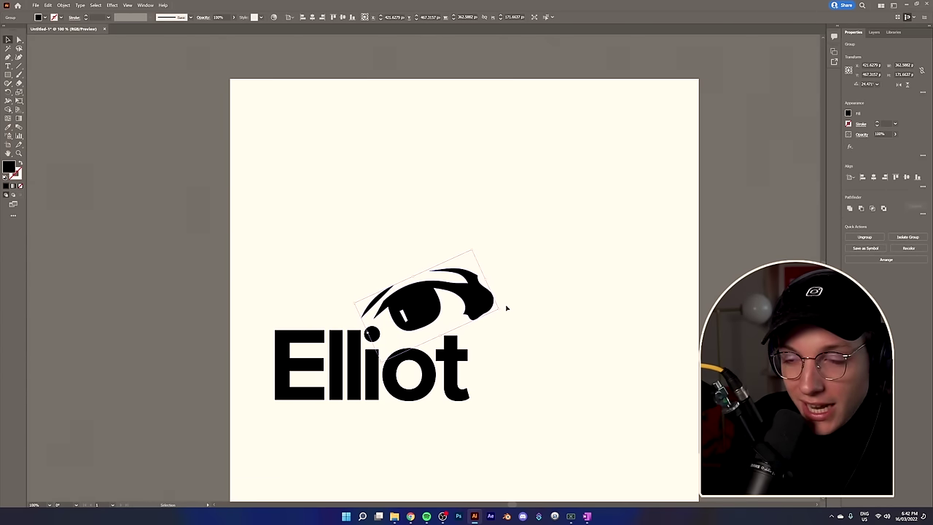
{"action": "left_click", "coordinate": [541, 358]}
{"action": "mouse_move", "coordinate": [407, 312]}
{"action": "left_mouse_down"}
{"action": "mouse_move", "coordinate": [408, 381]}
{"action": "mouse_move", "coordinate": [400, 378]}
{"action": "mouse_move", "coordinate": [408, 380]}
{"action": "mouse_move", "coordinate": [404, 322]}
{"action": "mouse_move", "coordinate": [368, 321]}
{"action": "mouse_move", "coordinate": [401, 321]}
{"action": "left_mouse_up"}
{"action": "left_click", "coordinate": [532, 267]}
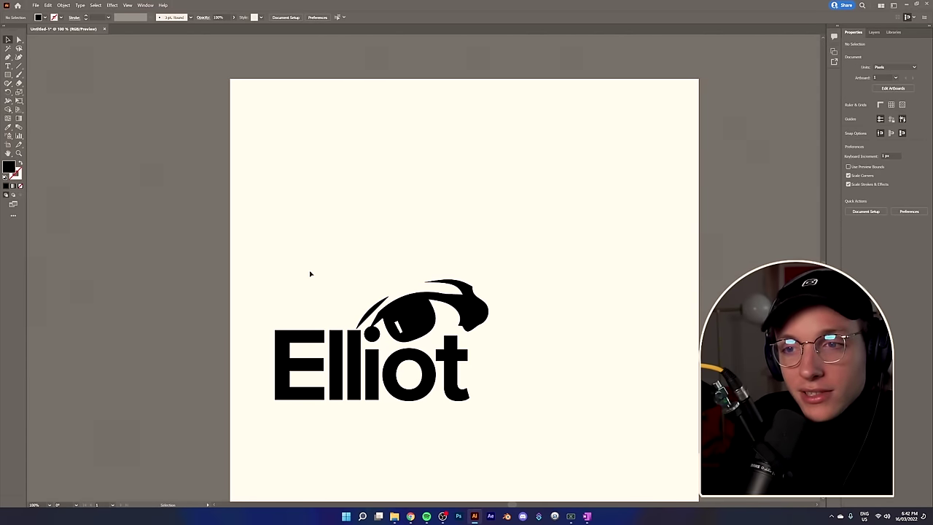
- Move the eye and wordmark together up and to the right, toward the artboard's centre
{"action": "key", "text": "ctrl+a"}
{"action": "left_click_drag", "start_coordinate": [427, 381], "coordinate": [468, 306]}
{"action": "left_click", "coordinate": [566, 289]}
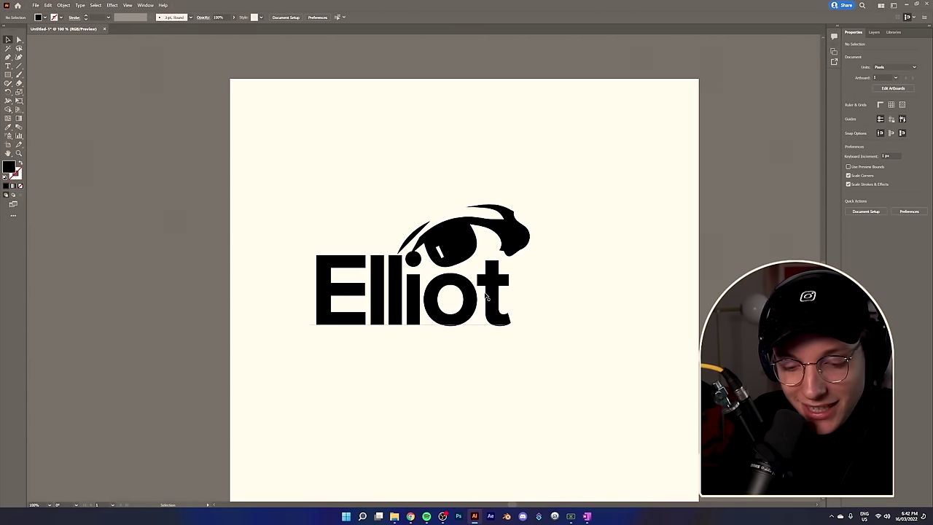
- Remove the letter o from the wordmark, keeping a gap, and place the eye over that gap
{"action": "double_click", "coordinate": [469, 294]}
{"action": "left_click_drag", "start_coordinate": [421, 291], "coordinate": [476, 291]}
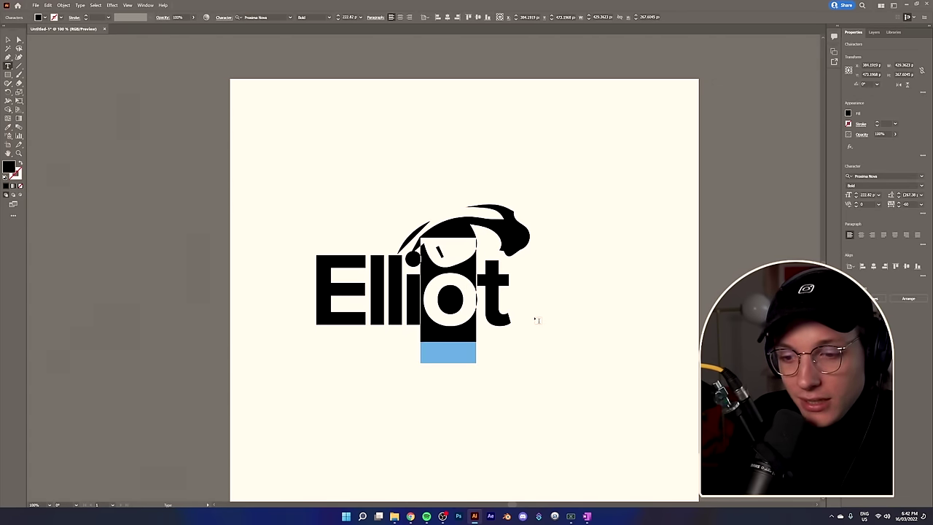
{"action": "key", "text": "BackSpace"}
{"action": "left_click_drag", "start_coordinate": [530, 218], "coordinate": [521, 235]}
- Turn the eye into an unfilled 1 pt black outline and flip it upside down so the iris fills the o gap
{"action": "left_click", "coordinate": [38, 17]}
{"action": "left_click", "coordinate": [6, 30]}
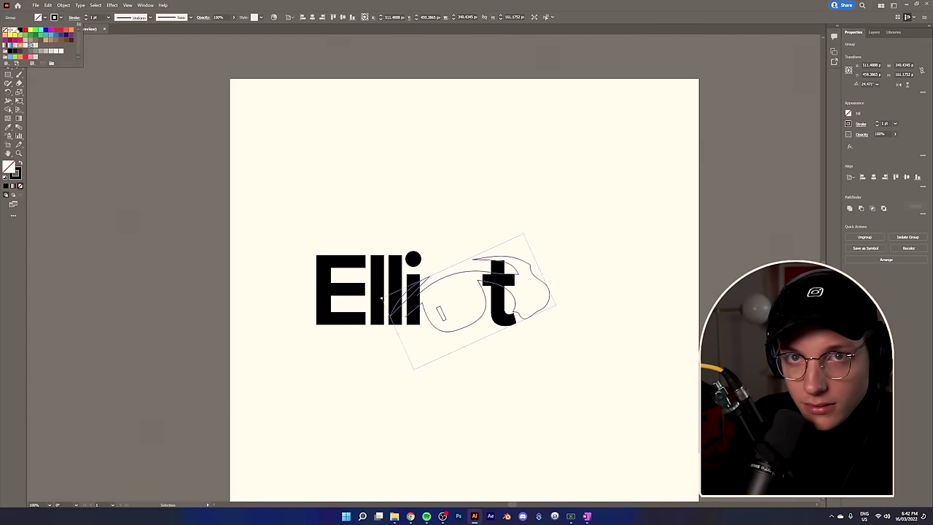
{"action": "left_click_drag", "start_coordinate": [551, 308], "coordinate": [514, 250]}
- Fill the eye with black and give it a 3 pt white outline that separates it from the letters
{"action": "left_click", "coordinate": [38, 17]}
{"action": "scroll", "coordinate": [481, 400], "scroll_direction": "down", "scroll_amount": 2}
{"action": "scroll", "coordinate": [456, 350], "scroll_direction": "up", "scroll_amount": 2}
{"action": "left_click", "coordinate": [54, 17]}
{"action": "left_click", "coordinate": [30, 34]}
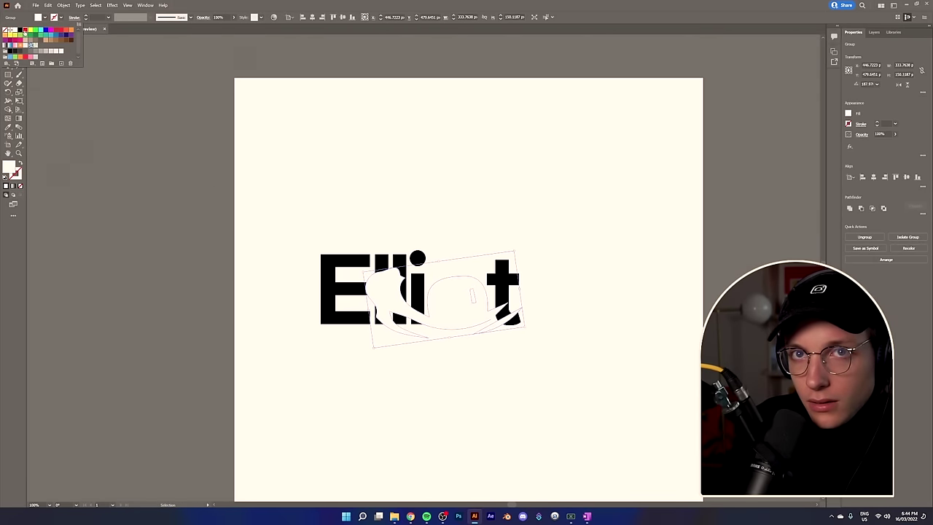
{"action": "left_click", "coordinate": [29, 33]}
{"action": "scroll", "coordinate": [415, 431], "scroll_direction": "down", "scroll_amount": 2}
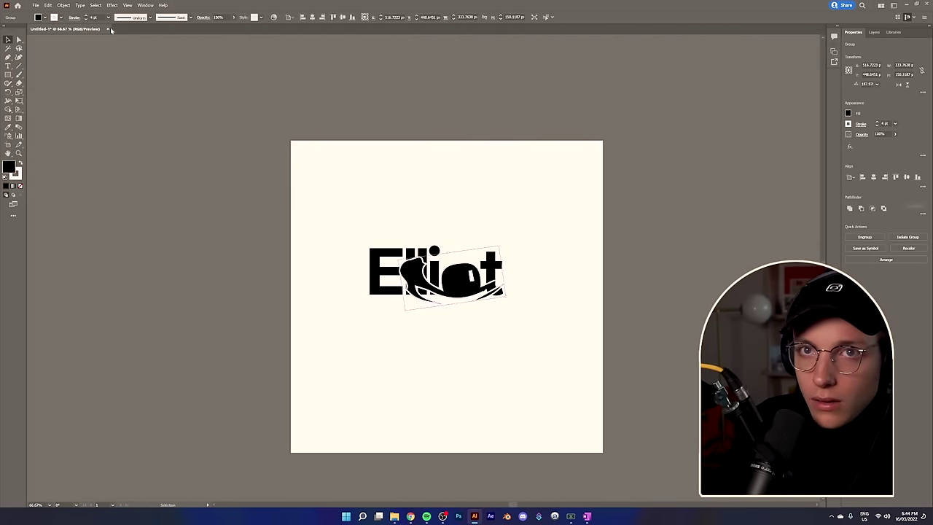
{"action": "left_click", "coordinate": [492, 355]}
- Examine how the outlined eye sits among the wordmark's letters, both up close and from a distance
{"action": "scroll", "coordinate": [491, 354], "scroll_direction": "up", "scroll_amount": 1}
{"action": "scroll", "coordinate": [479, 322], "scroll_direction": "up", "scroll_amount": 2}
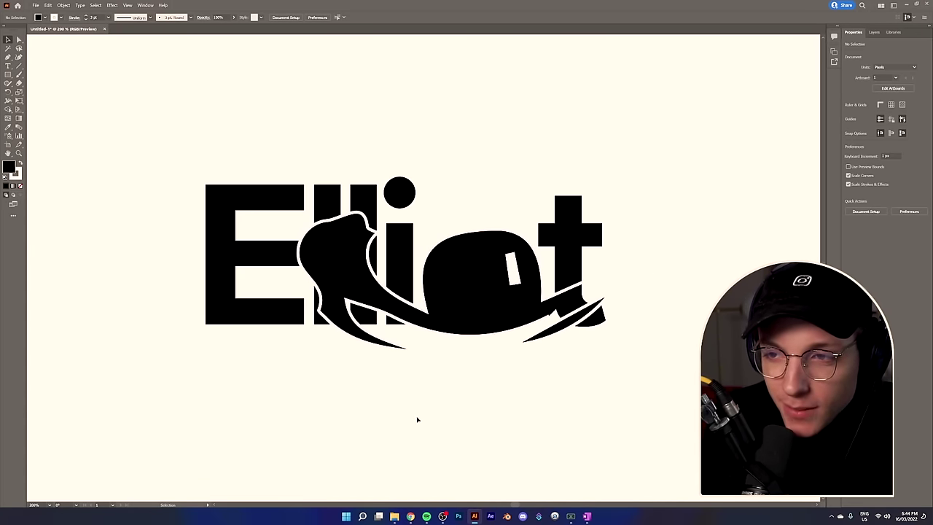
{"action": "scroll", "coordinate": [408, 418], "scroll_direction": "down", "scroll_amount": 1}
{"action": "scroll", "coordinate": [409, 418], "scroll_direction": "up", "scroll_amount": 1}
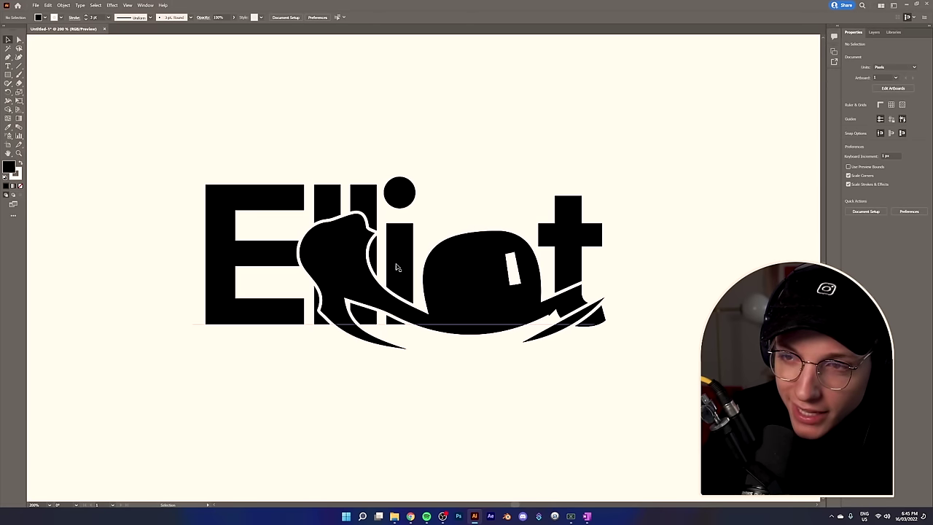
{"action": "key", "text": "ctrl+a"}
{"action": "scroll", "coordinate": [417, 375], "scroll_direction": "down", "scroll_amount": 2}
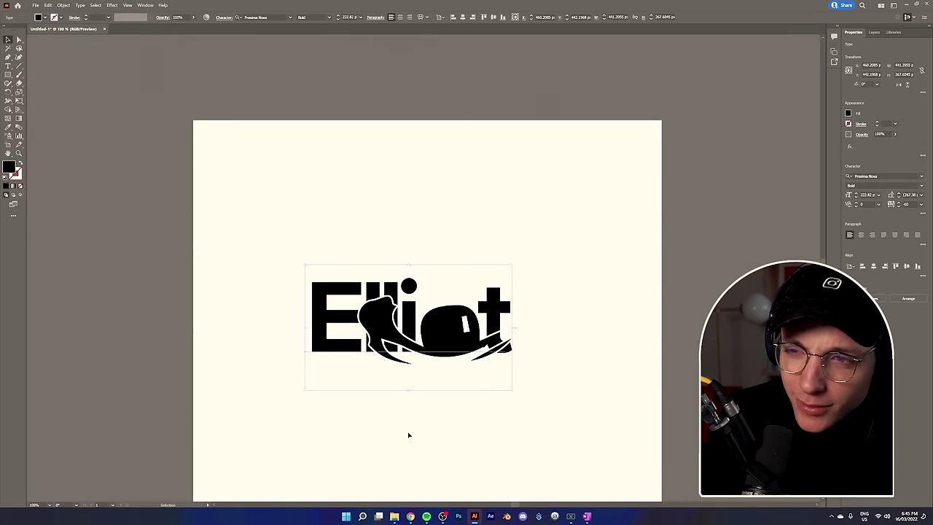
{"action": "left_click", "coordinate": [408, 433]}
{"action": "scroll", "coordinate": [409, 433], "scroll_direction": "up", "scroll_amount": 1}
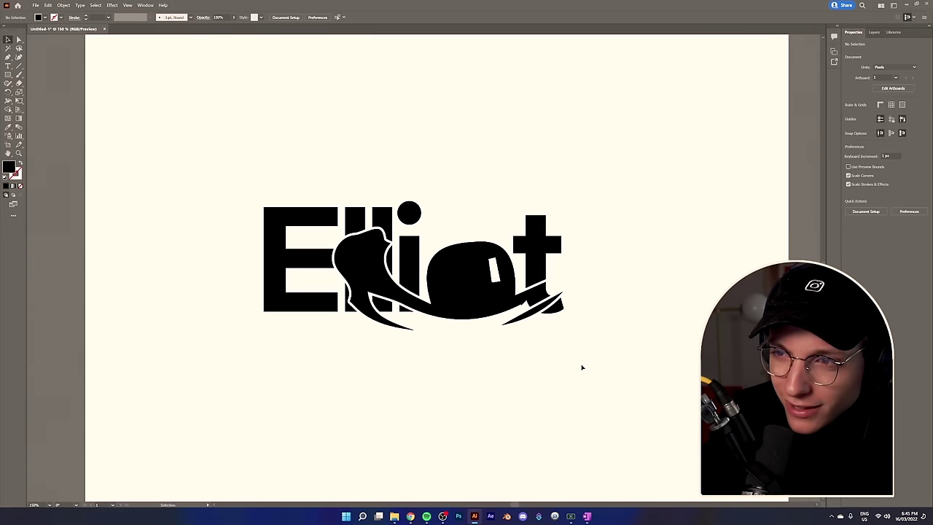
{"action": "key", "text": "ctrl+a"}
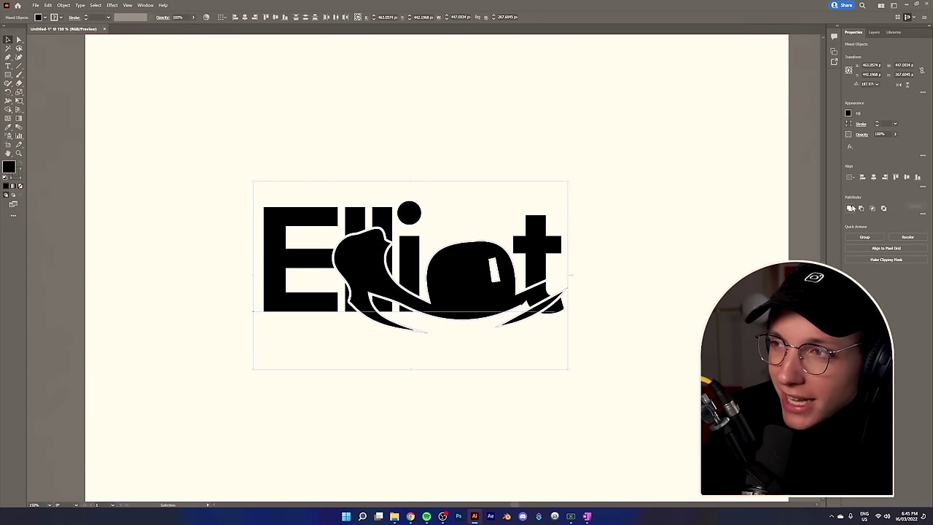
{"action": "left_click", "coordinate": [674, 275]}
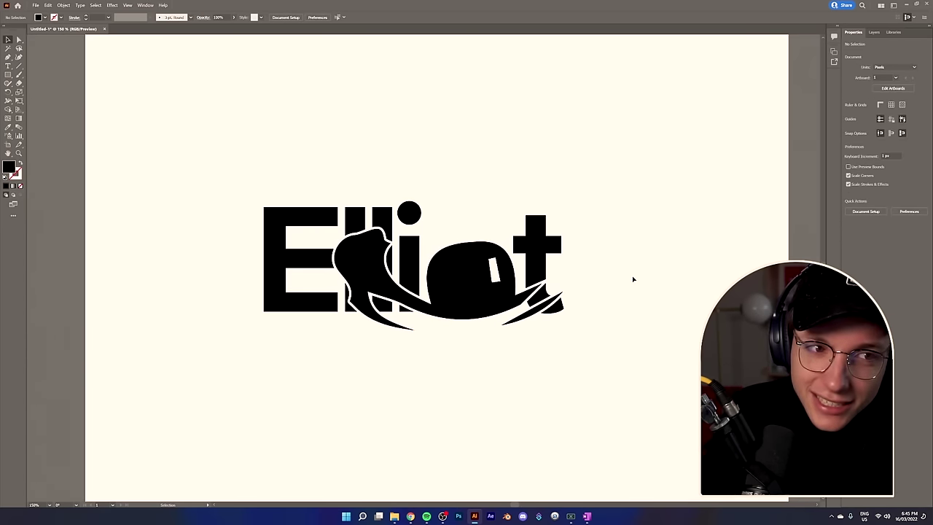
{"action": "left_click_drag", "start_coordinate": [548, 266], "coordinate": [513, 197]}
{"action": "left_click", "coordinate": [590, 224]}
{"action": "key", "text": "ctrl+z"}
{"action": "left_click", "coordinate": [592, 226]}
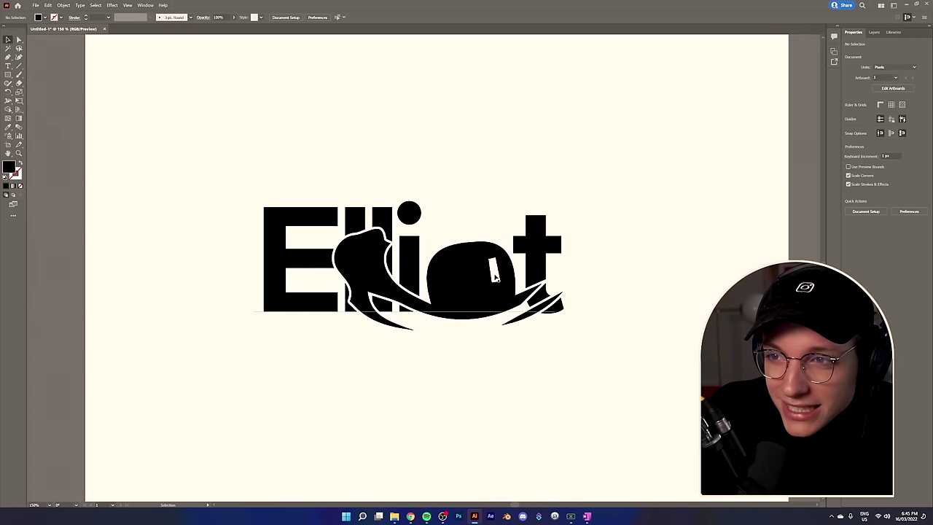
{"action": "left_click", "coordinate": [533, 370]}
{"action": "left_click", "coordinate": [615, 321]}
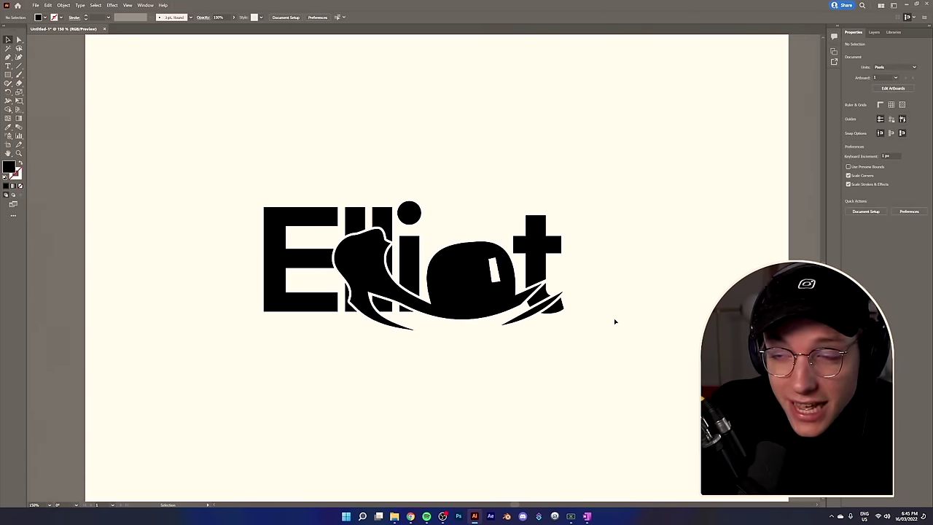